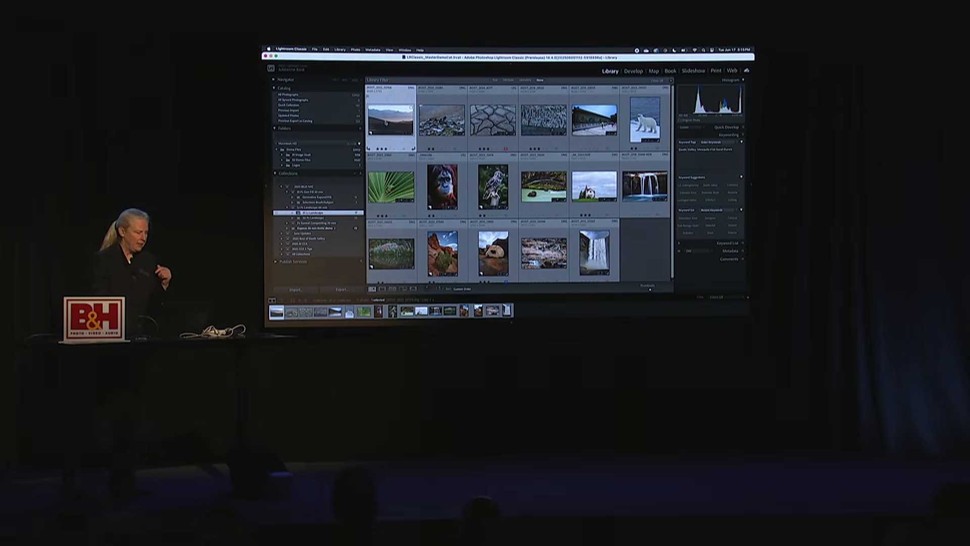
Step: Open the first desert dune photo for developing and apply Denoise at an amount of 50
double_click(245, 149)
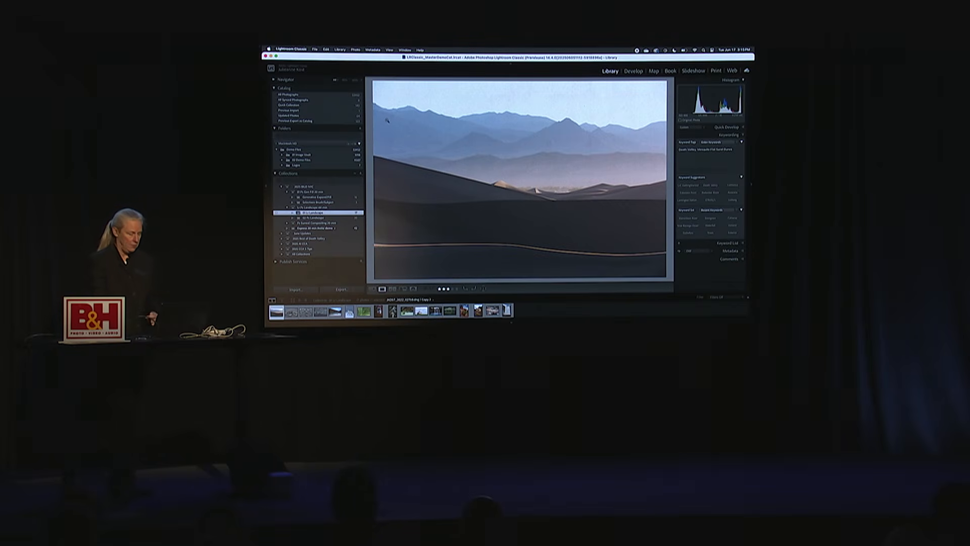
key("d")
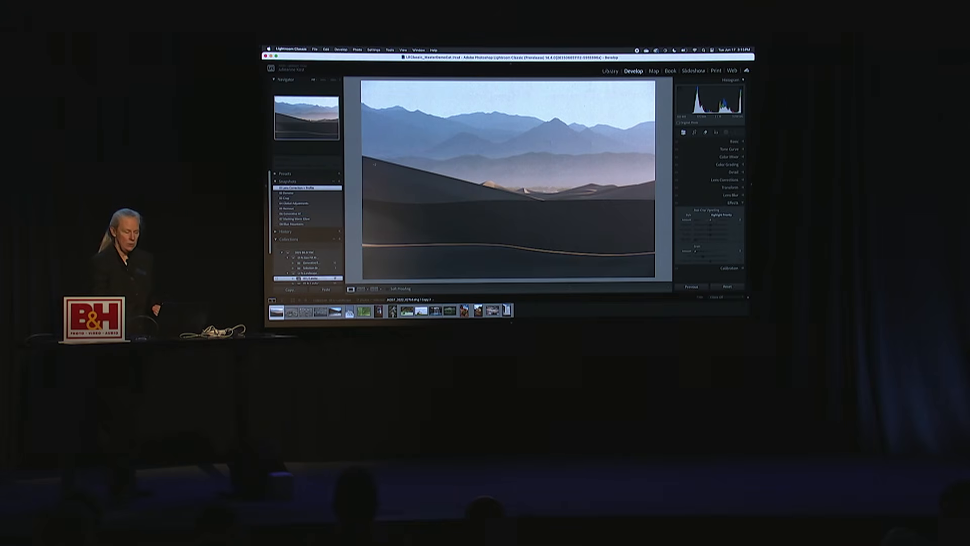
left_click(714, 173)
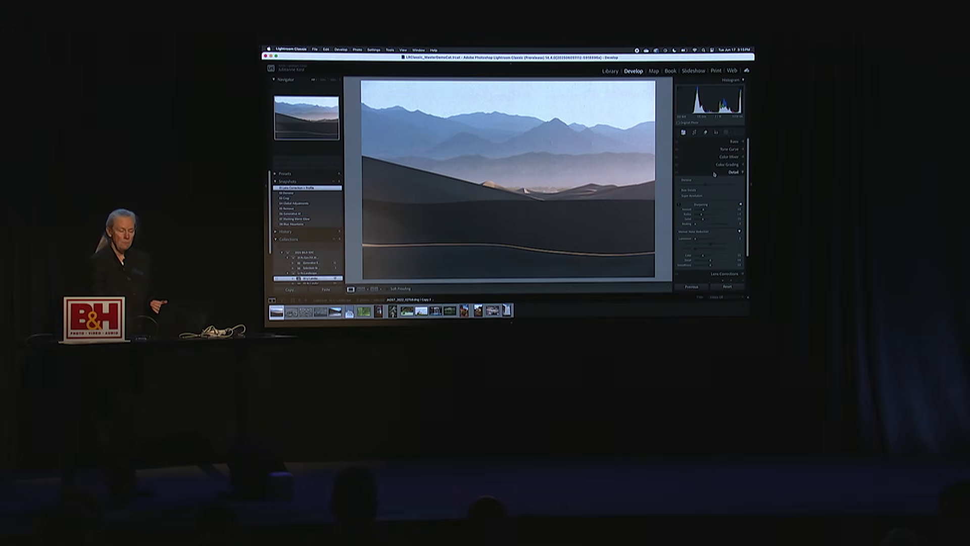
left_click(680, 181)
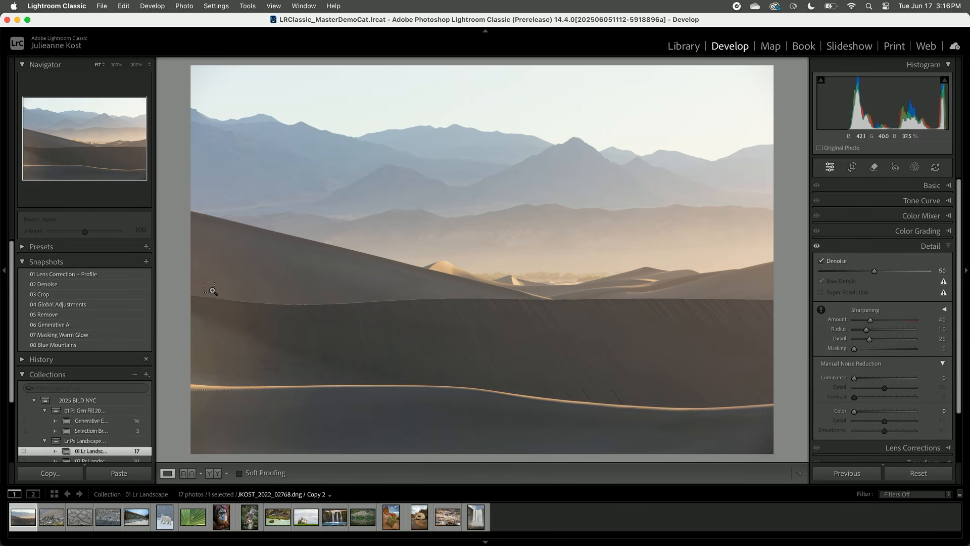
Step: Examine the camera-specific raw defaults in the preferences
key("super+comma")
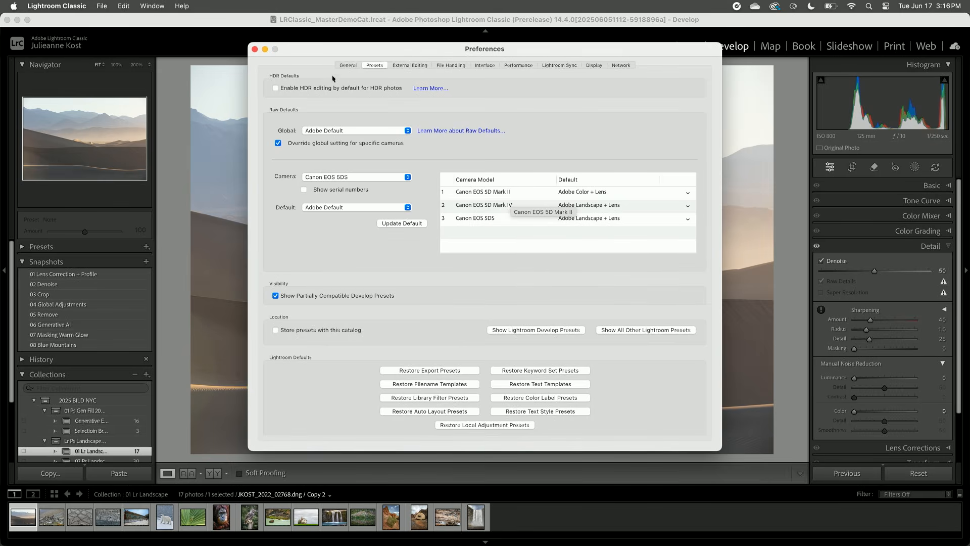
left_click(254, 49)
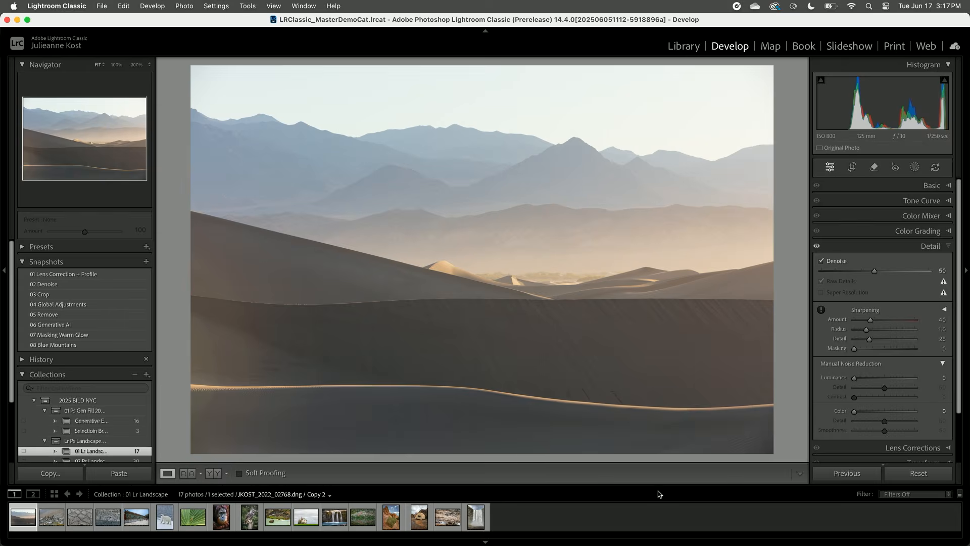
Step: Crop the photo at its original aspect ratio, trimming the left side, the sky and the foreground, and reposition the image inside the crop
key("r")
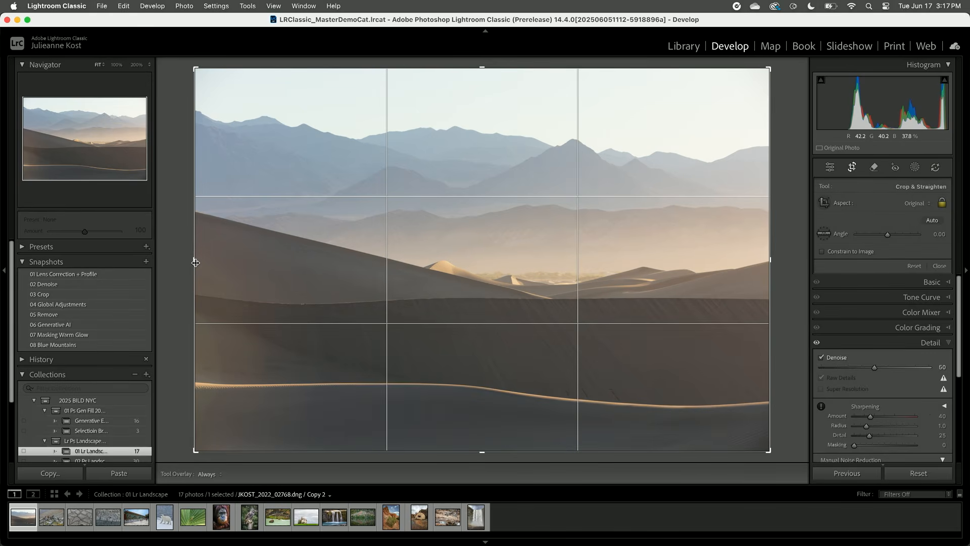
left_click_drag(196, 262, 251, 263)
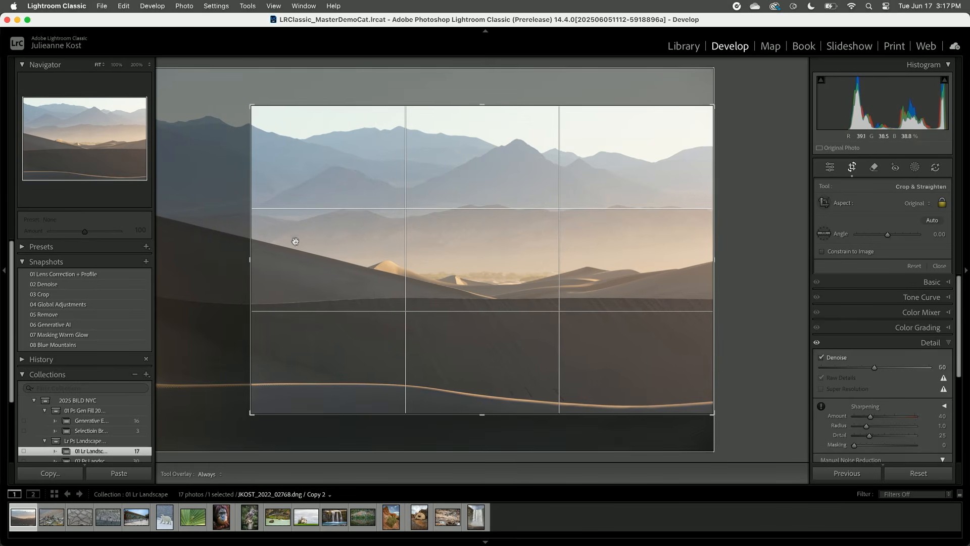
left_click_drag(304, 231, 311, 224)
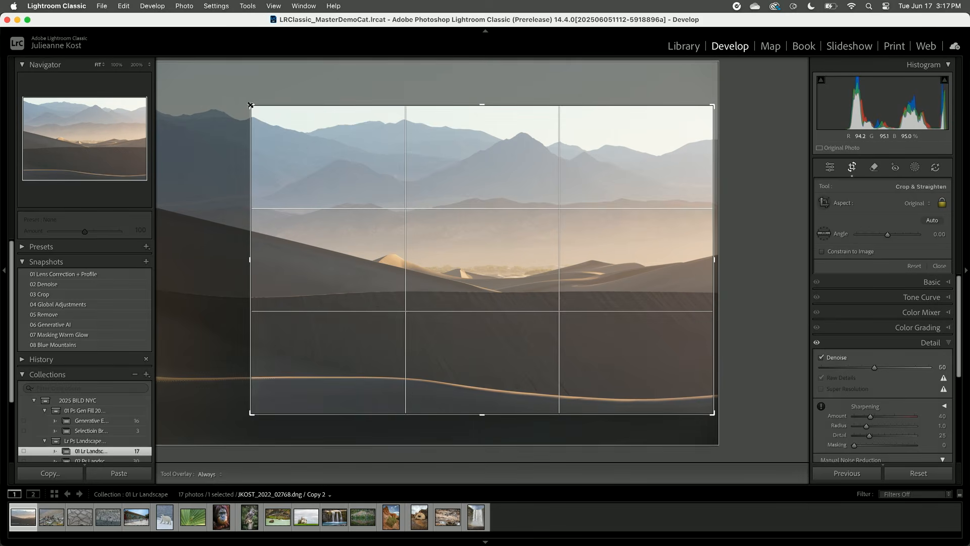
left_click_drag(251, 105, 252, 99)
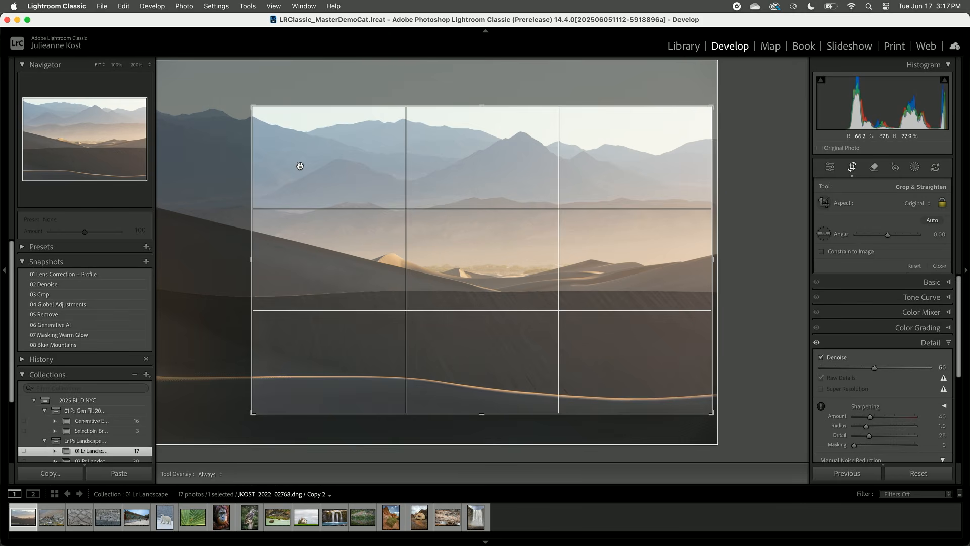
key("Return")
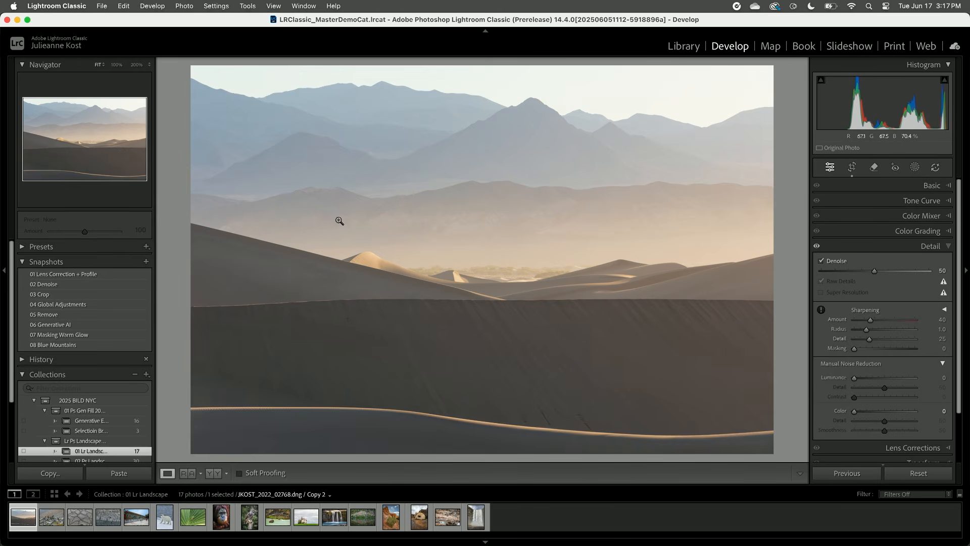
Step: Adjust the global tones: Whites +30, Blacks -54, Shadows +57 and Highlights -75
left_click(884, 186)
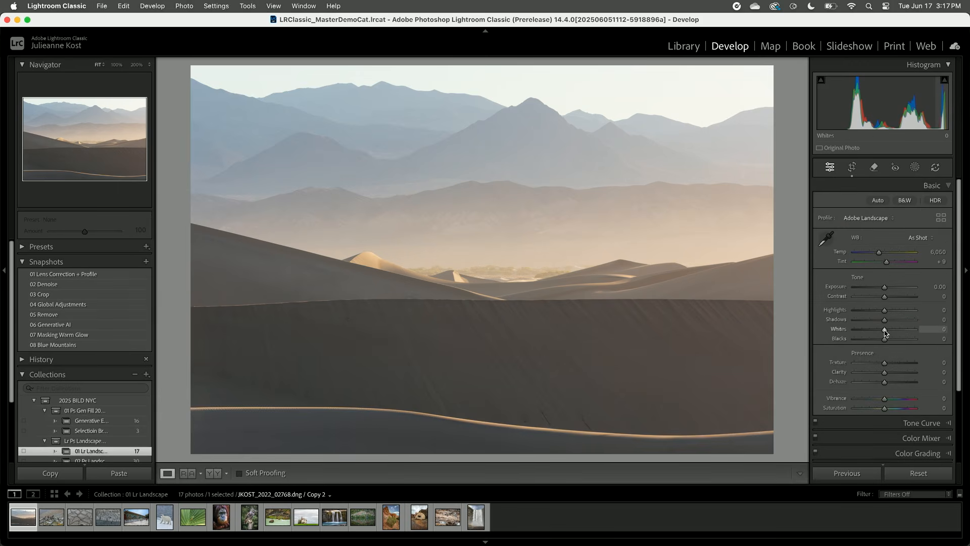
left_click_drag(886, 332, 895, 337)
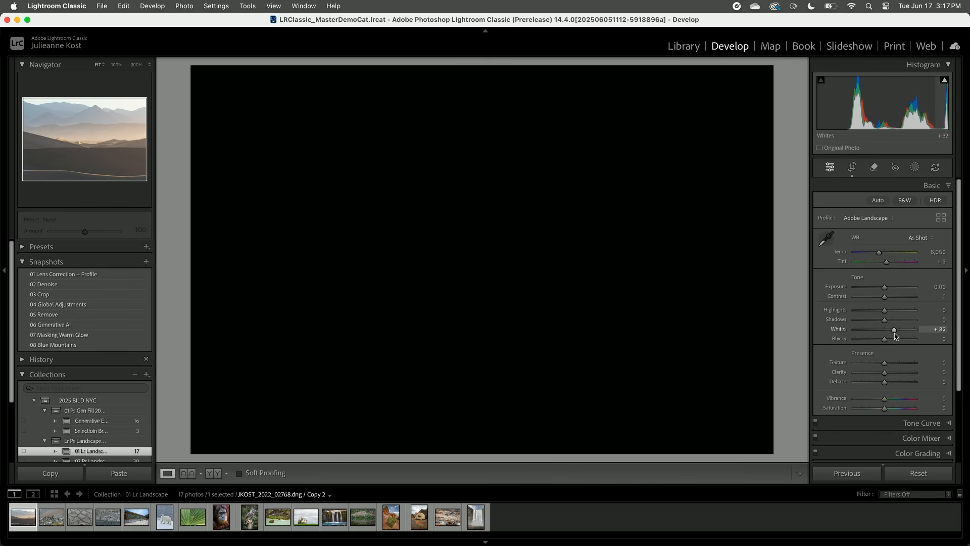
left_click_drag(895, 336, 894, 335)
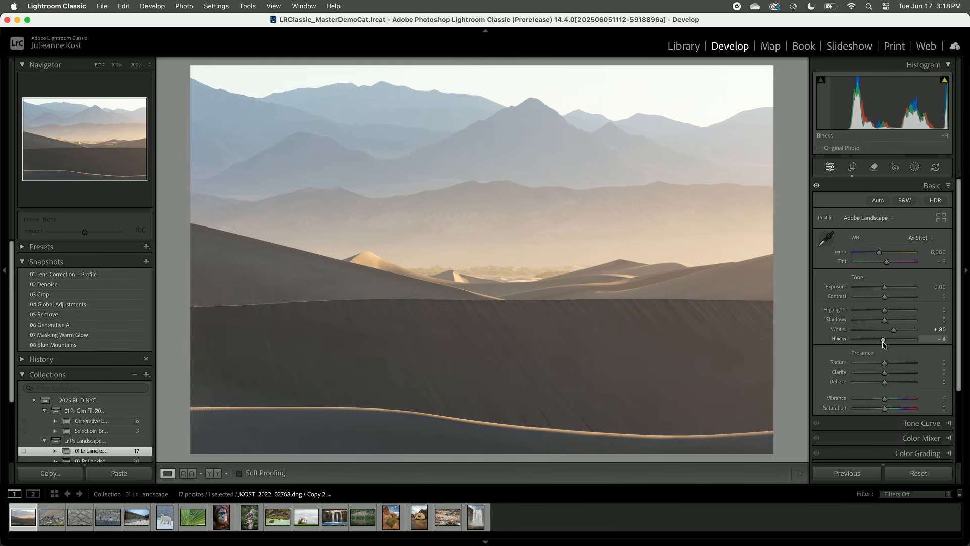
left_click_drag(885, 340, 870, 348)
left_click_drag(868, 346, 864, 318)
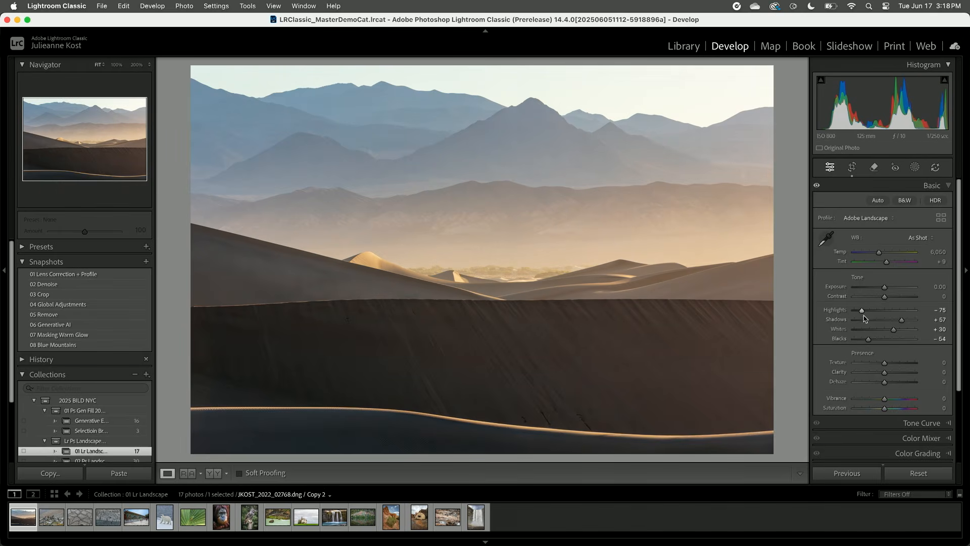
Step: Heal the rightmost dark mark on the shaded dune just above the sunlit ridge line, using a size 12 brush
left_click(553, 420)
left_click_drag(563, 401, 528, 332)
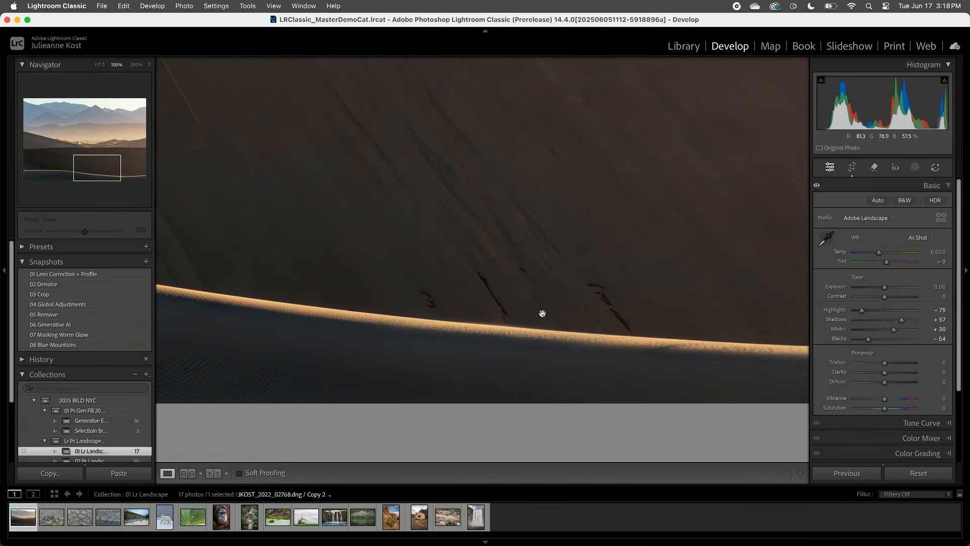
key("q")
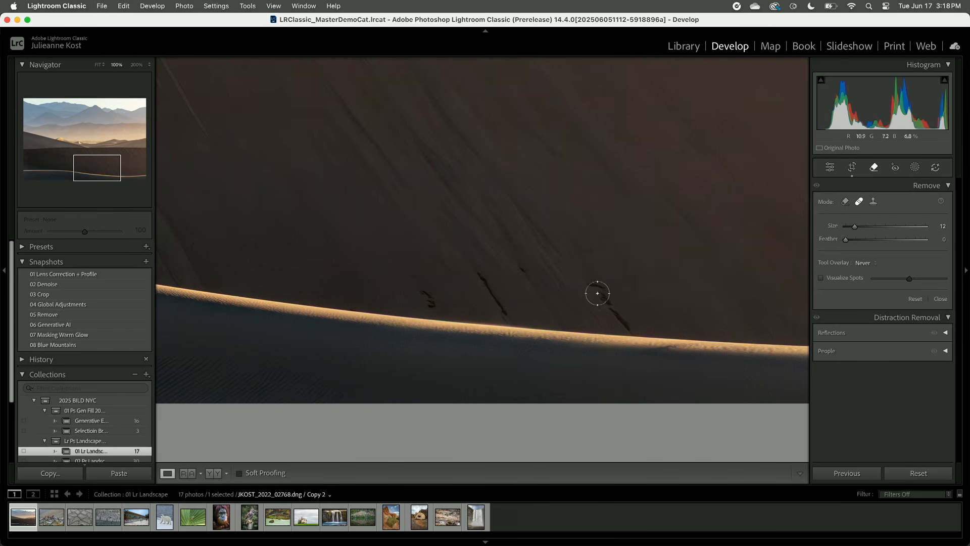
left_click(846, 203)
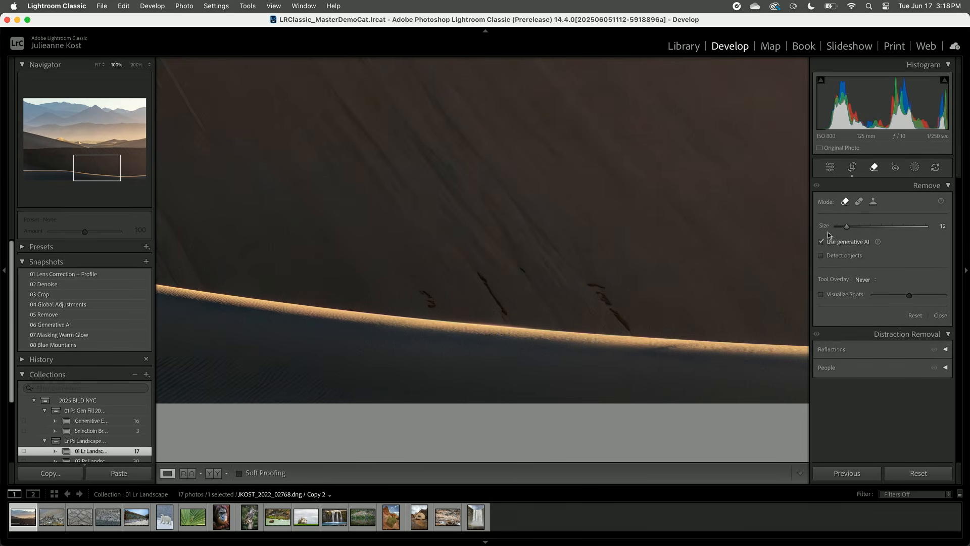
left_click(859, 201)
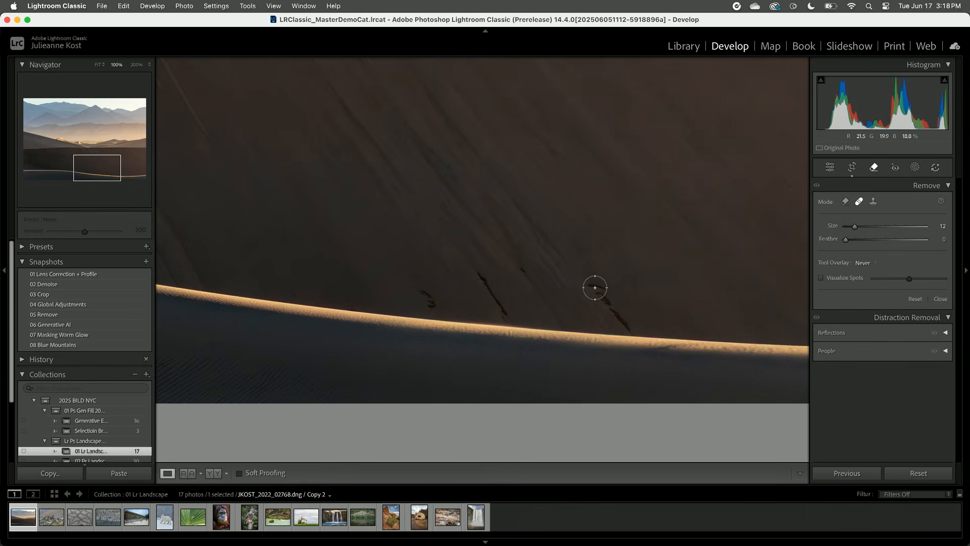
left_click_drag(595, 287, 627, 323)
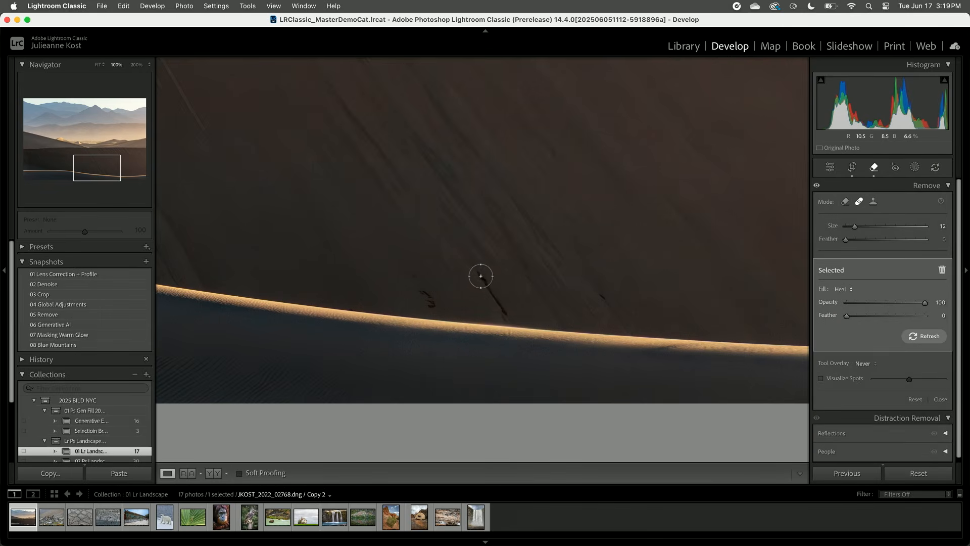
Step: Heal the remaining dark marks on the shaded dune above the ridge line with a size 8 brush
key("bracketleft")
key("bracketleft")
key("bracketleft")
key("bracketleft")
left_click_drag(479, 275, 508, 313)
left_click_drag(430, 304, 433, 306)
Step: Show the tool overlay and move the leftmost heal's source to a clean area up and to the left of it
key("h")
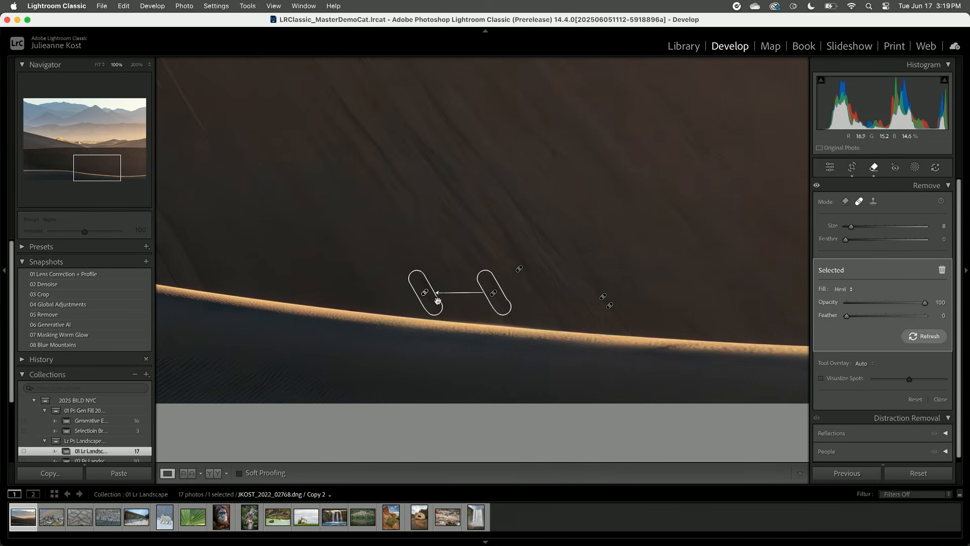
left_click_drag(495, 288, 370, 252)
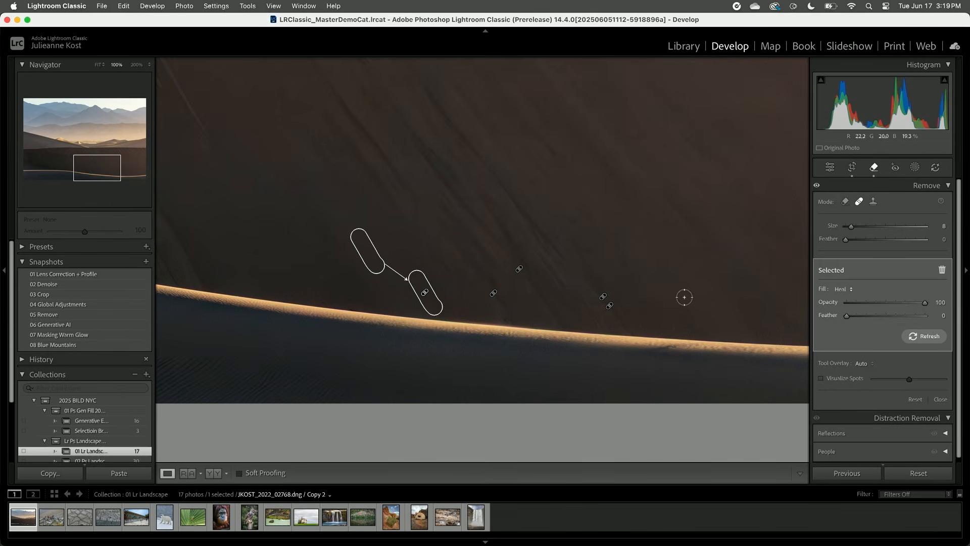
Step: Paint over the band of distant shrubs behind the dunes with a size 22 brush and take them out using generative AI removal
key("z")
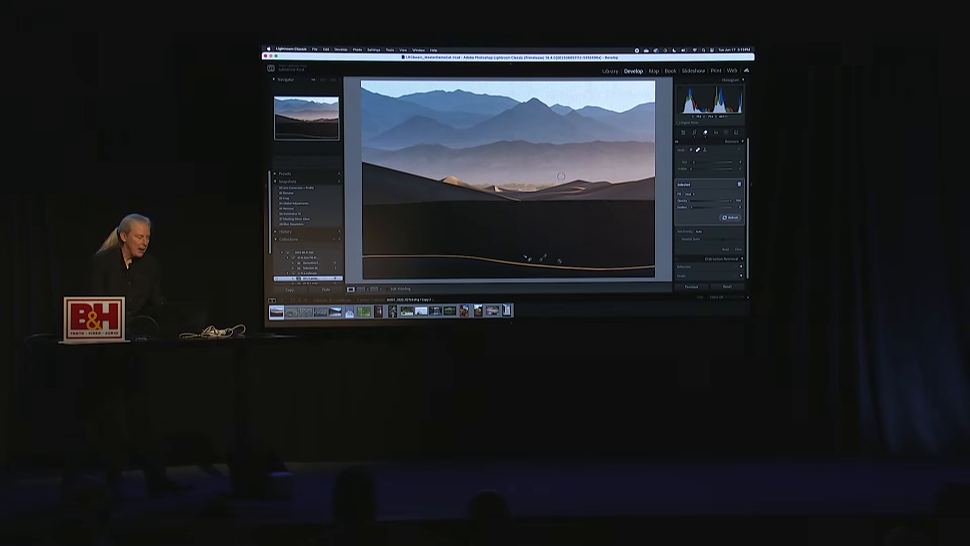
left_click(511, 188)
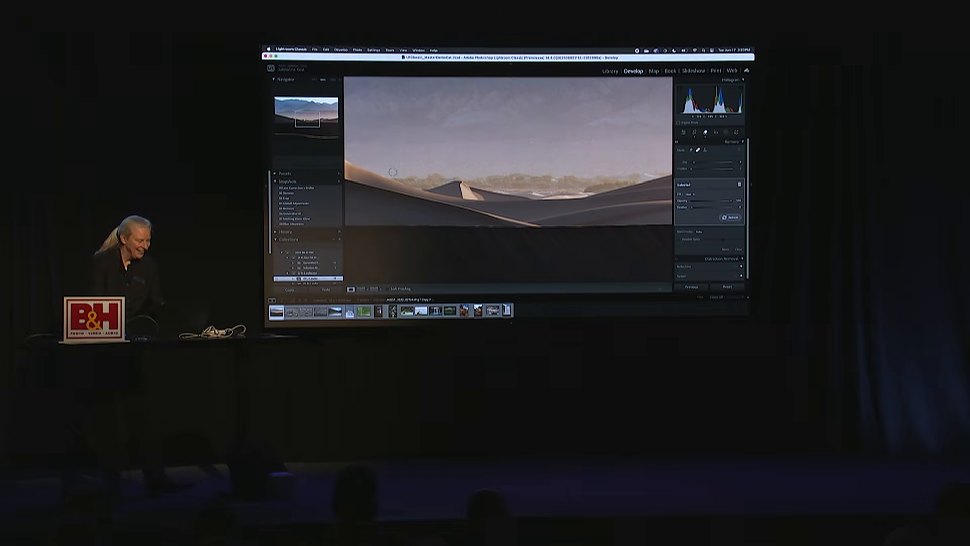
key("]")
key("]")
key("]")
key("]")
key("]")
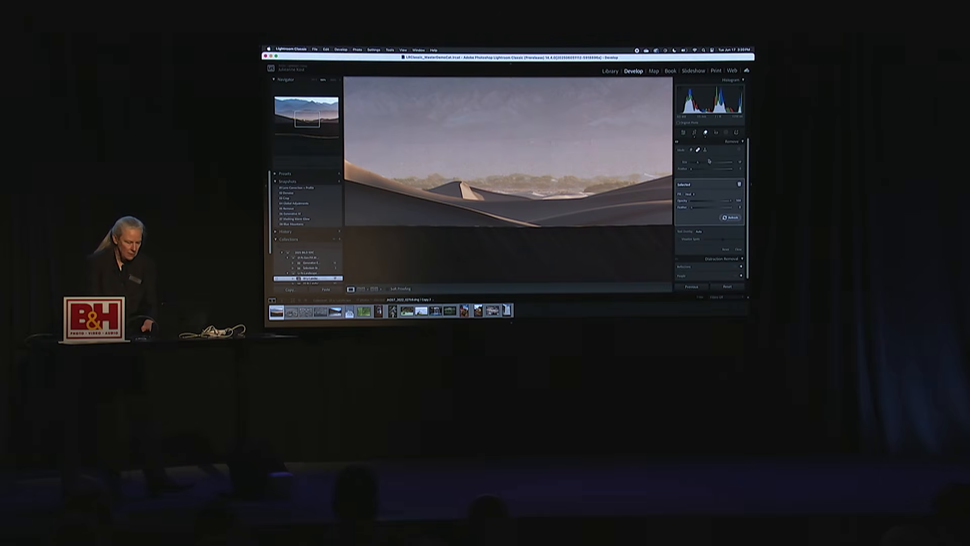
left_click(689, 195)
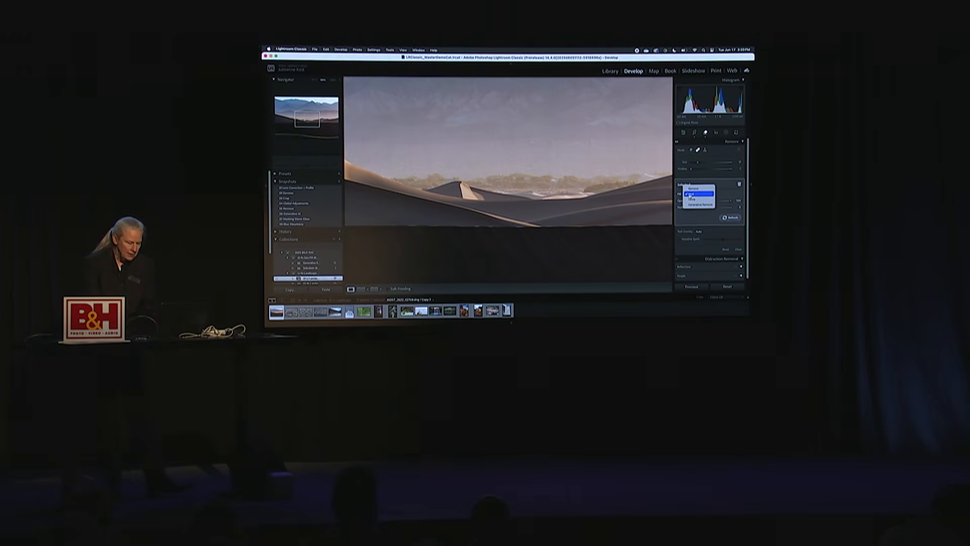
left_click(690, 205)
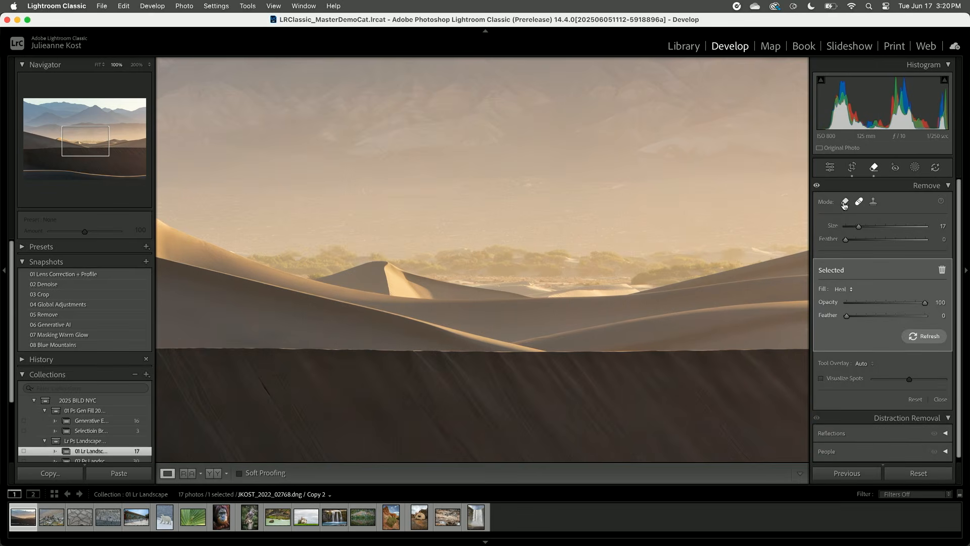
left_click(845, 204)
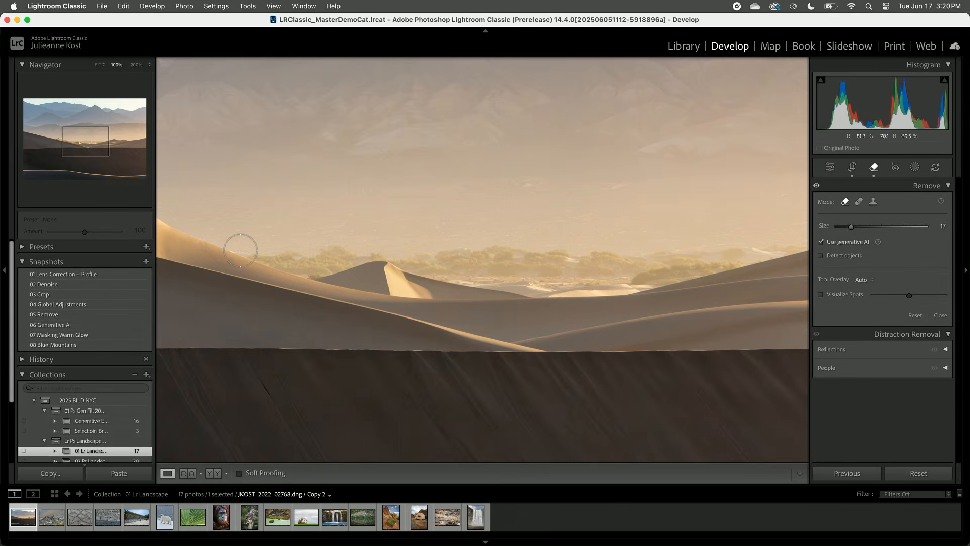
scroll(245, 249, "up", 5)
mouse_move(255, 248)
left_mouse_down()
mouse_move(559, 231)
mouse_move(758, 234)
mouse_move(796, 248)
mouse_move(753, 266)
mouse_move(285, 273)
left_mouse_up()
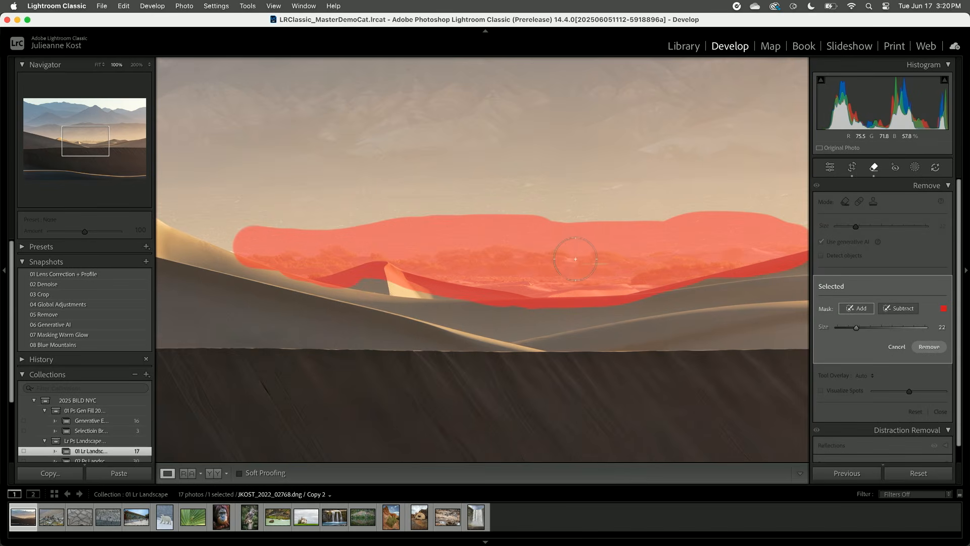
left_click_drag(590, 252, 524, 253)
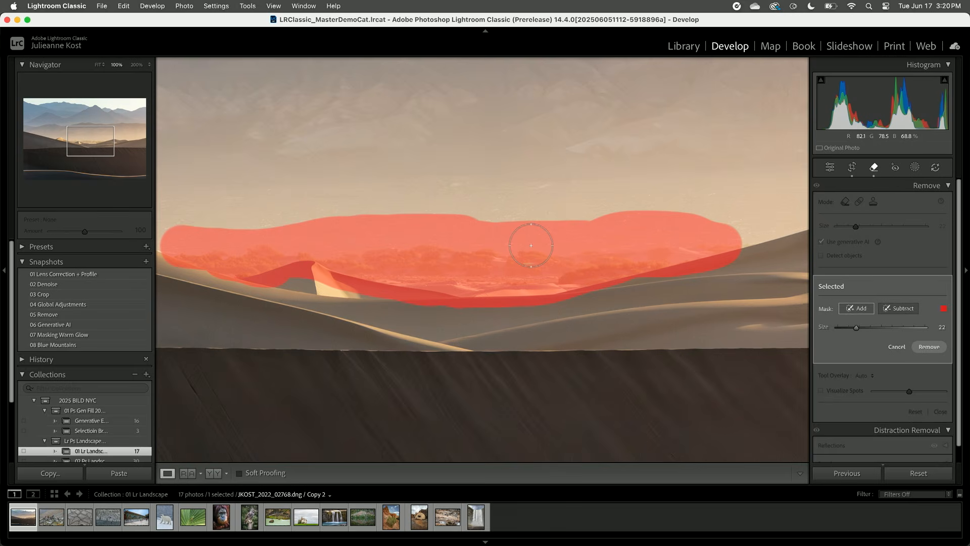
left_click(930, 346)
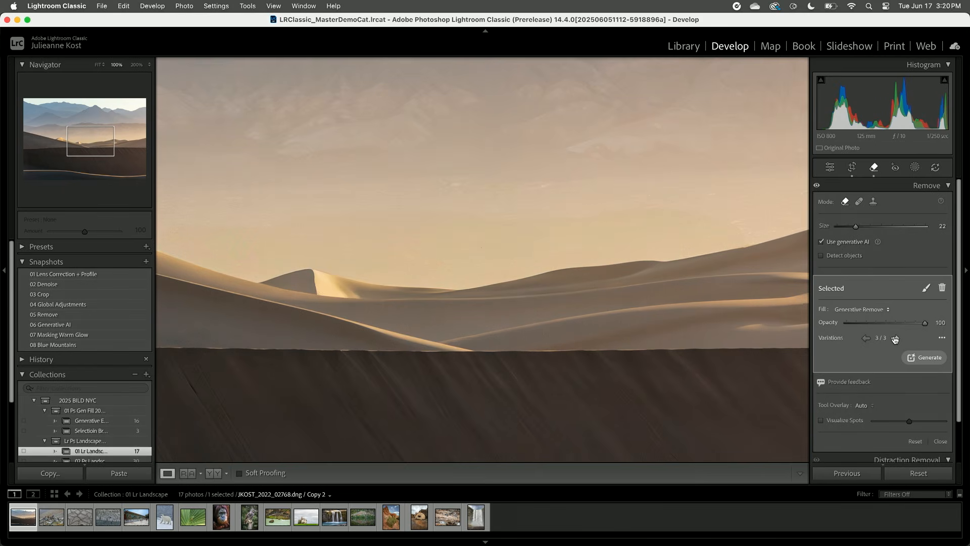
Step: Compare the generated variations of the shrub removal and choose variation 2
key("super+minus")
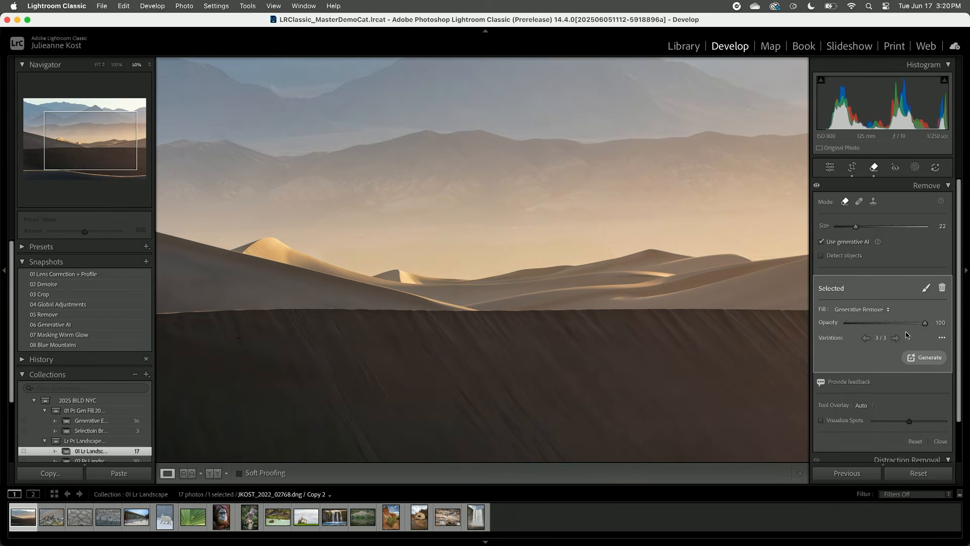
left_click(895, 338)
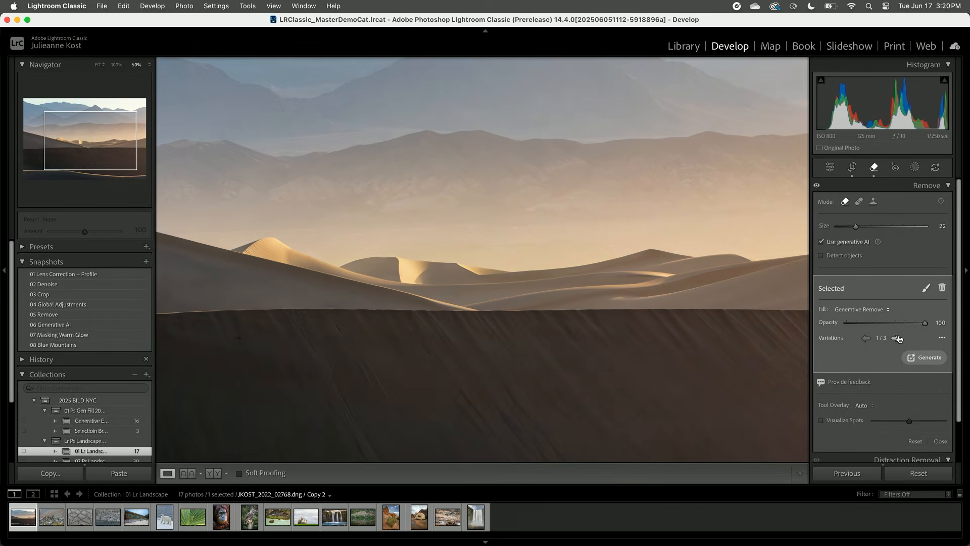
left_click(897, 338)
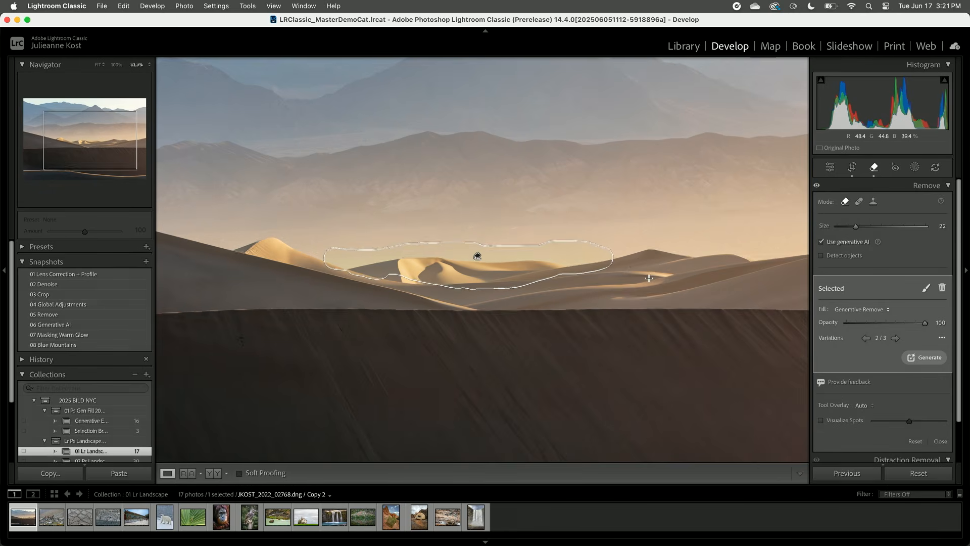
key("super+minus")
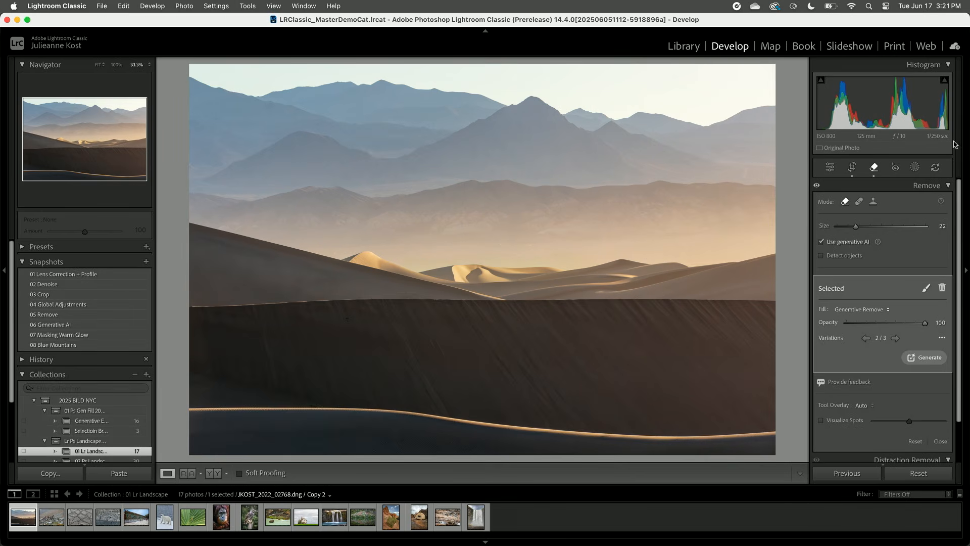
Step: Create a brush mask and place one size 12 dab on the sloping ridge of the shaded dune
left_click(915, 167)
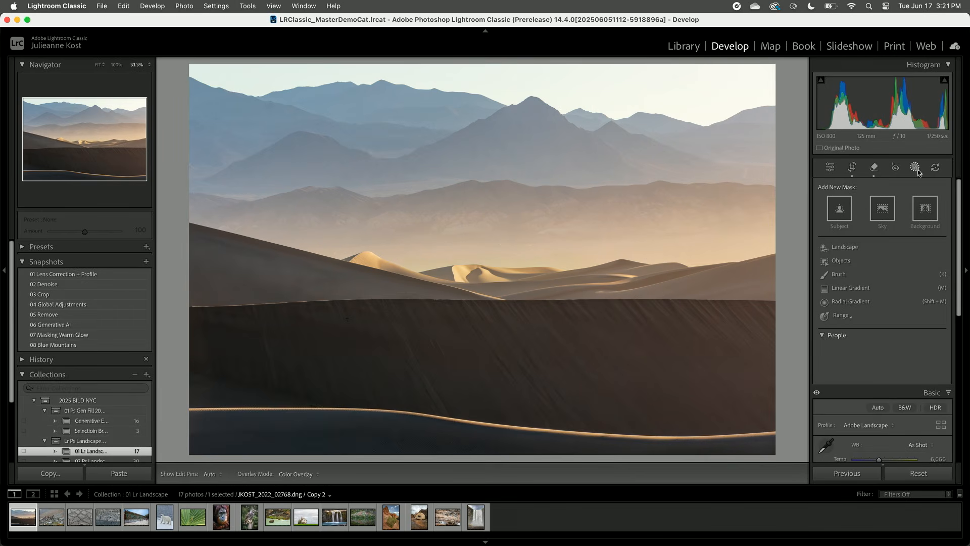
left_click(839, 274)
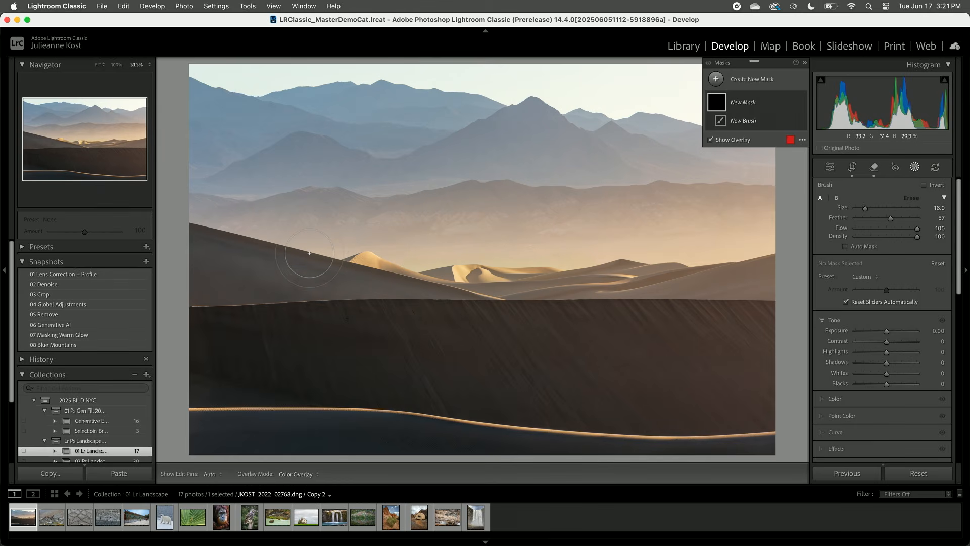
key("bracketleft")
left_click(307, 251)
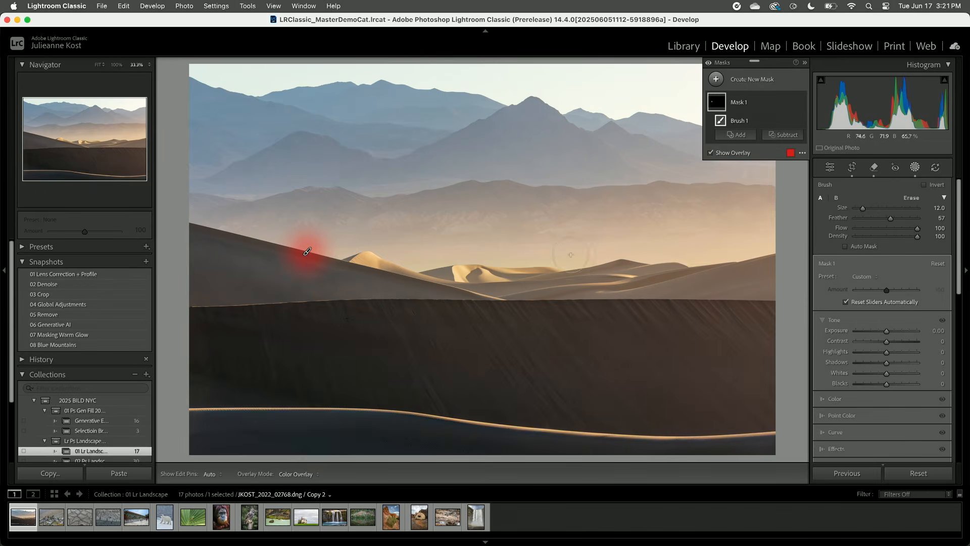
Step: Extend the mask in a straight, widening stroke to the photo's right edge with brush size 39, and set its Temp to 12
key("bracketright")
key("bracketright")
key("bracketright")
key("bracketright")
key("bracketright")
left_click(772, 221, "shift")
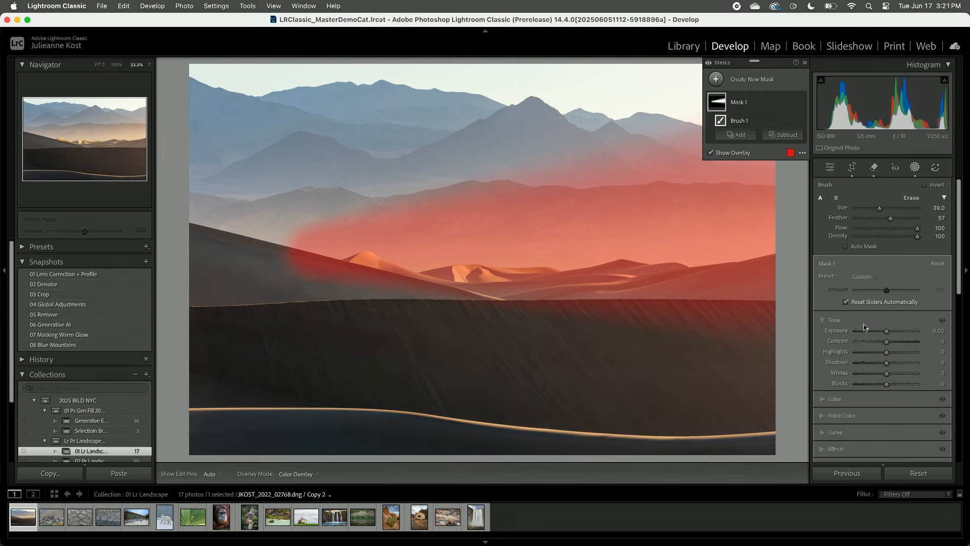
left_click(845, 399)
left_click_drag(886, 348, 890, 352)
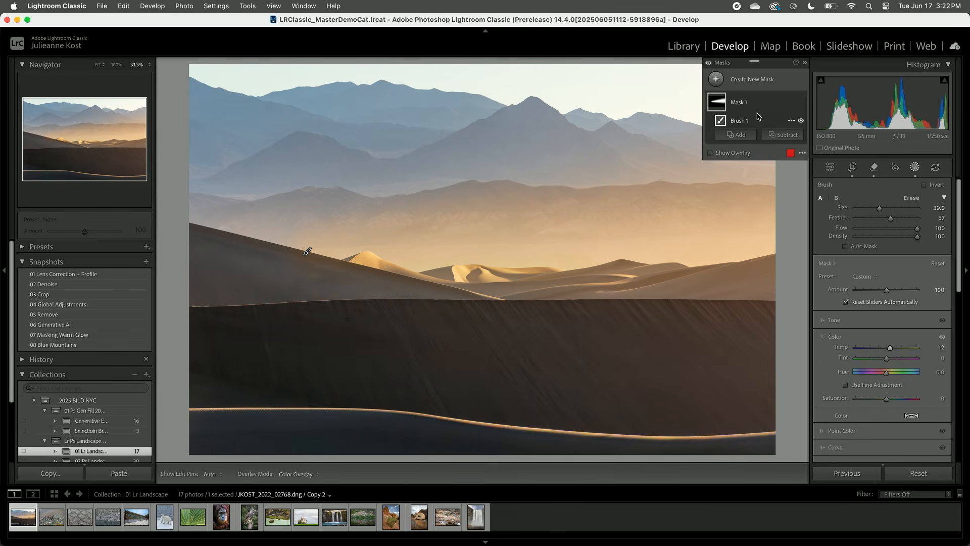
Step: Subtract a narrow linear gradient from the warm brush mask, rotated to follow the sloping dune ridge, and check its overlay
left_click(781, 135)
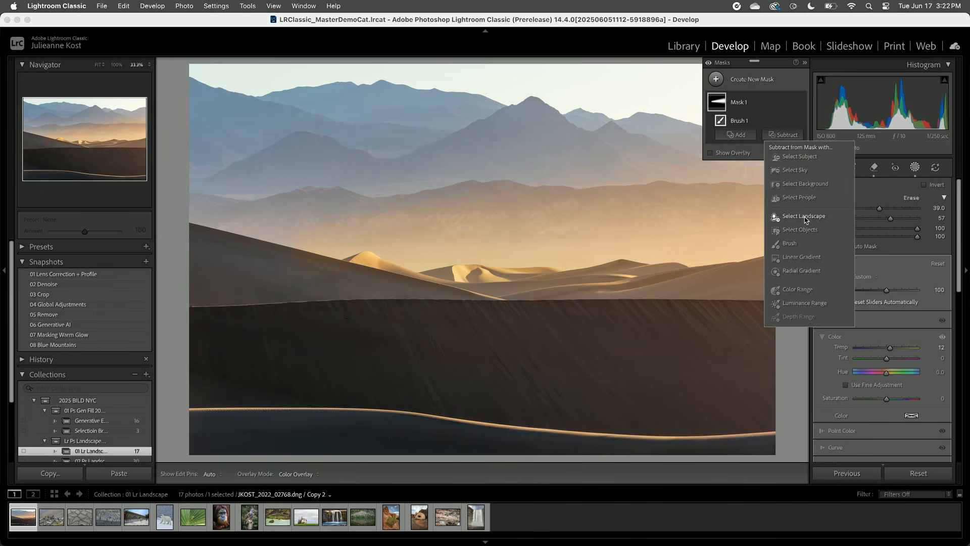
left_click(804, 257)
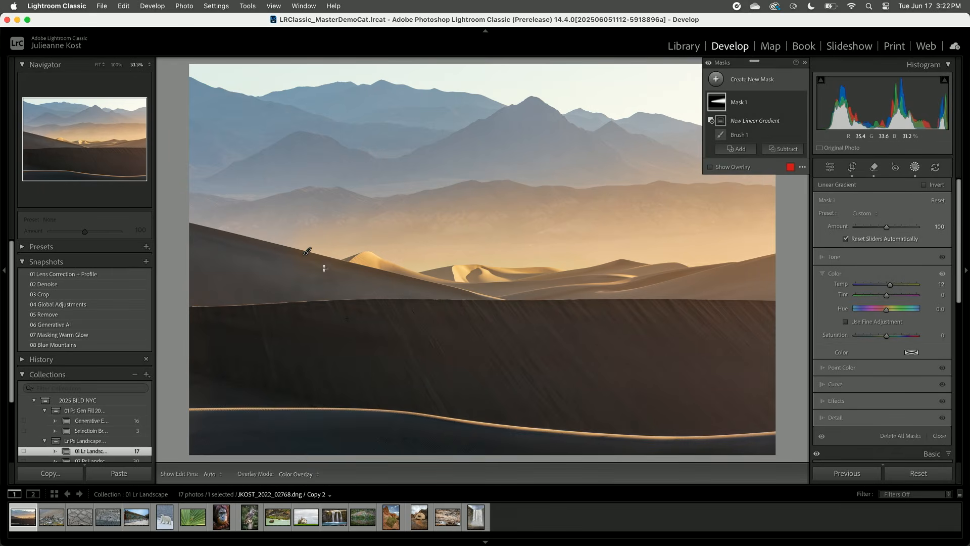
left_click_drag(323, 260, 322, 253)
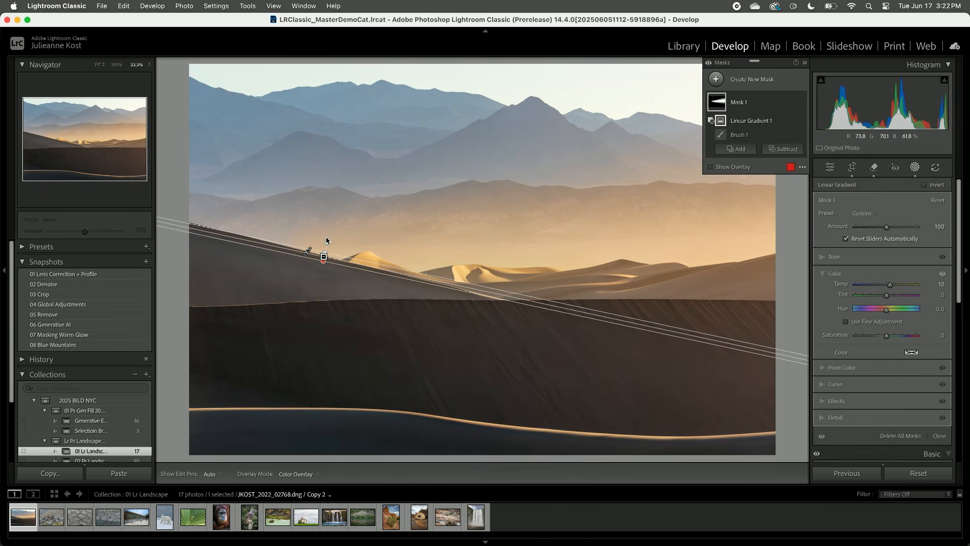
left_click_drag(326, 241, 326, 241)
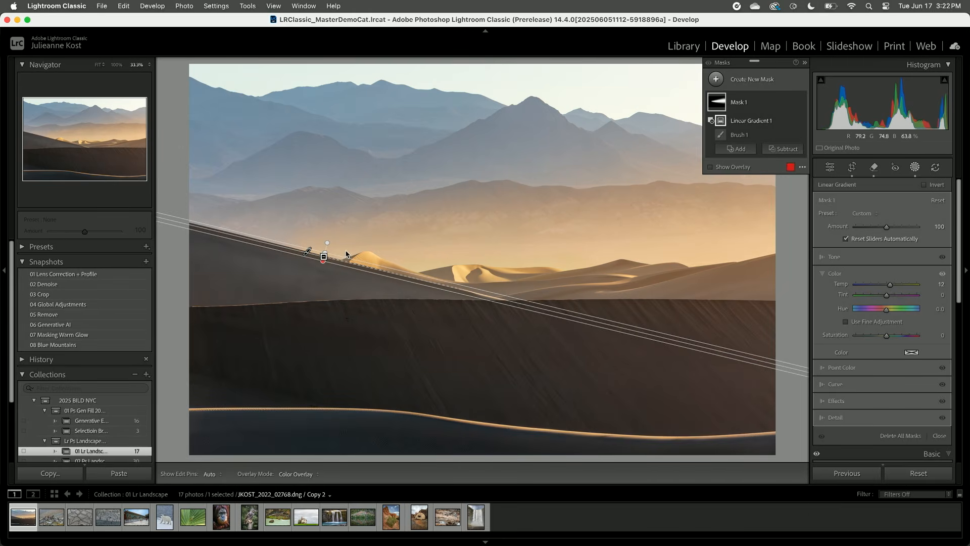
mouse_move(718, 140)
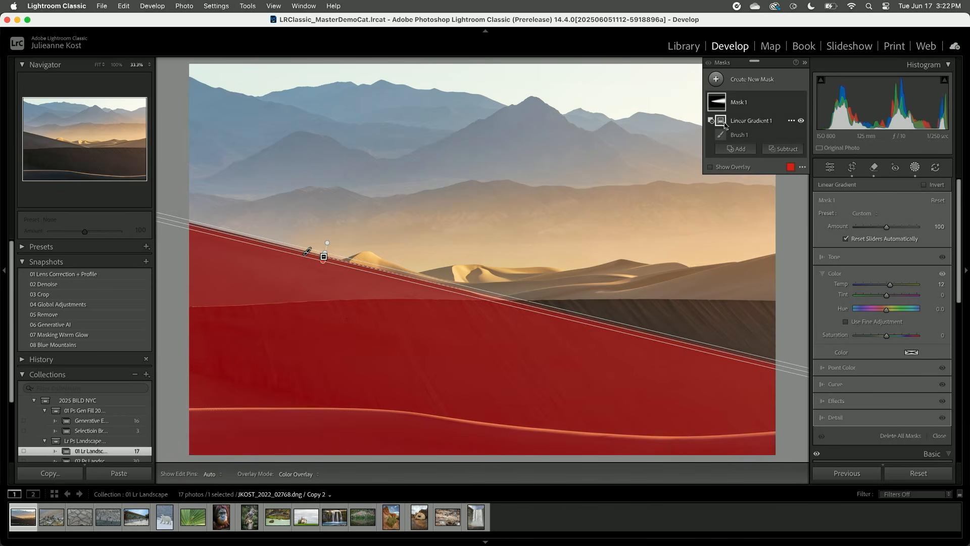
mouse_move(723, 107)
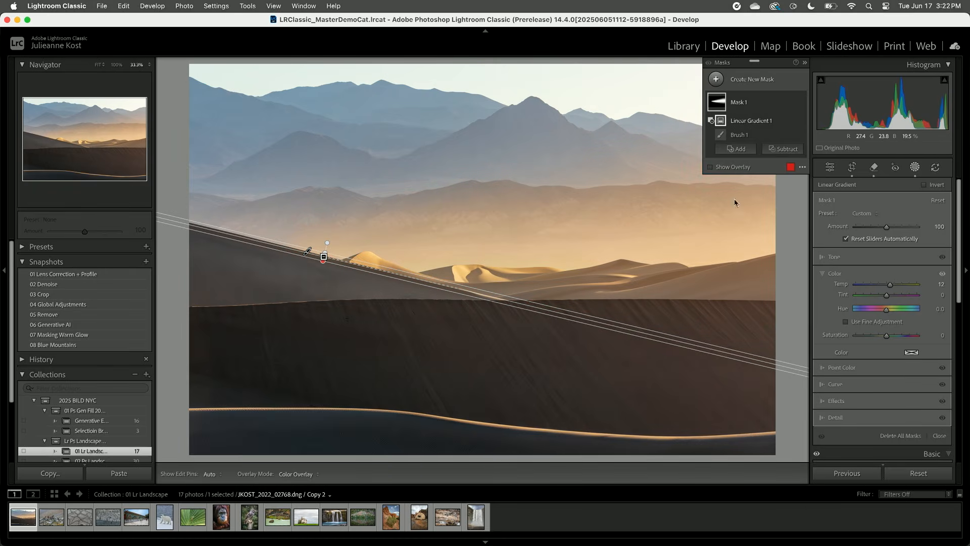
Step: Subtract a second narrow linear gradient from the mask along the horizontal ridge of the dark foreground dune and check the overlays
left_click(783, 148)
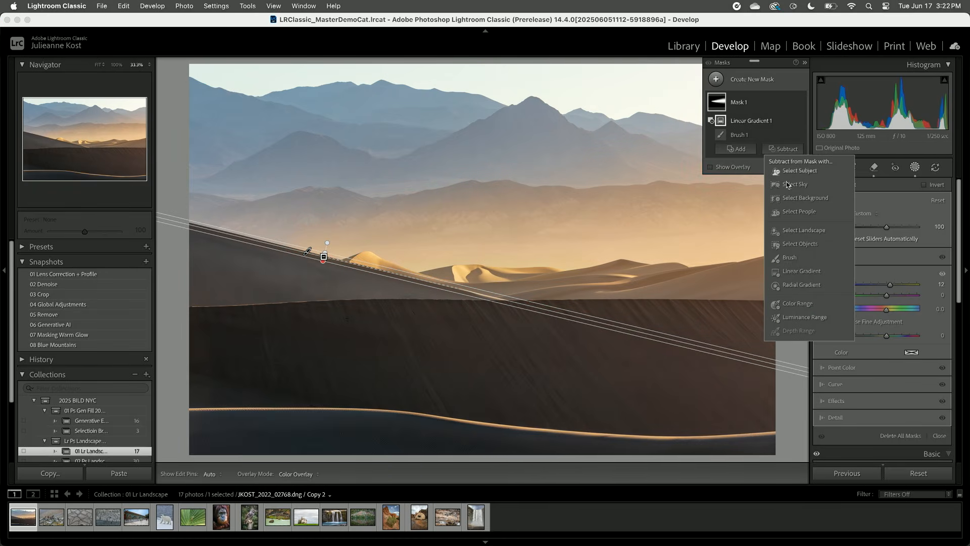
left_click(801, 272)
left_click_drag(695, 310, 695, 302)
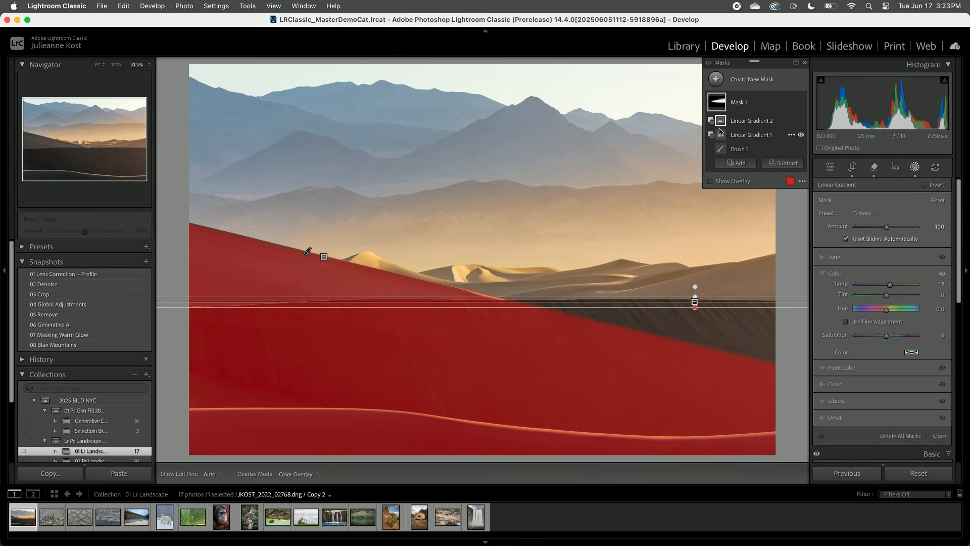
mouse_move(722, 123)
mouse_move(720, 96)
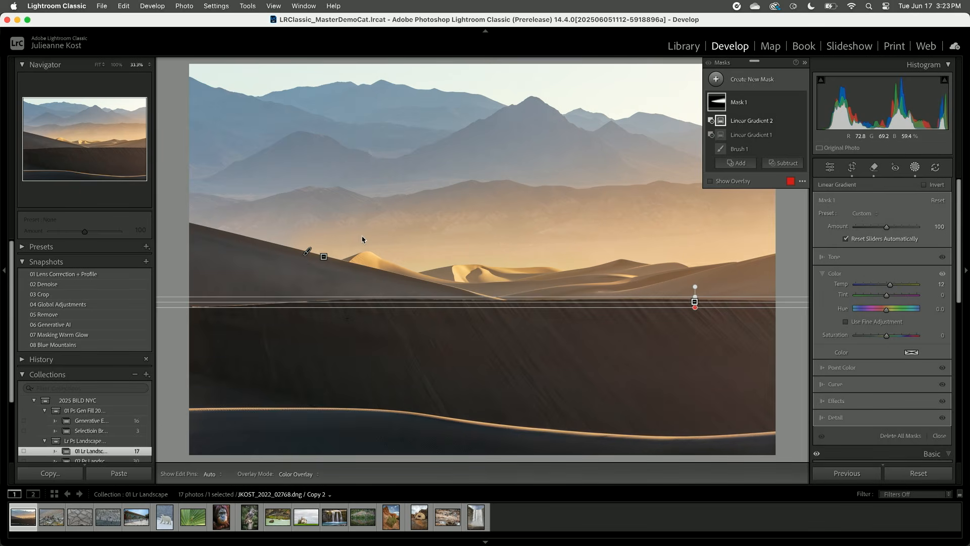
Step: Select the brush component of the warm mask and shift its painted area slightly down and to the right
left_click(308, 252)
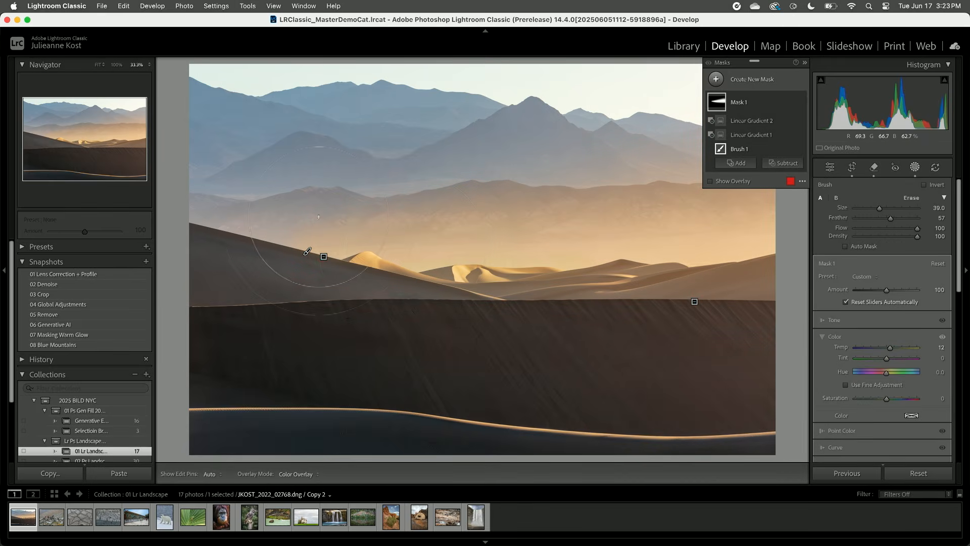
mouse_move(305, 252)
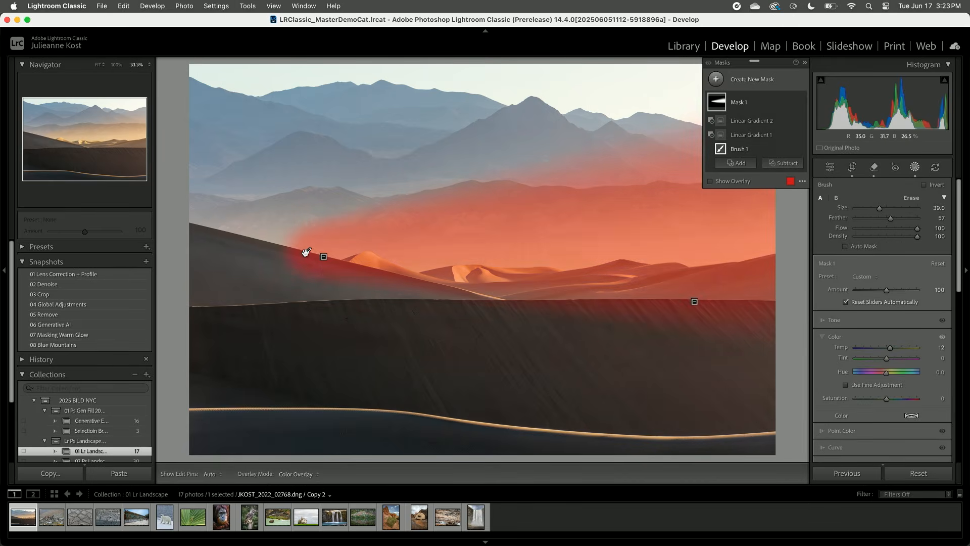
mouse_move(305, 253)
left_mouse_down()
mouse_move(373, 265)
mouse_move(327, 204)
mouse_move(310, 256)
left_mouse_up()
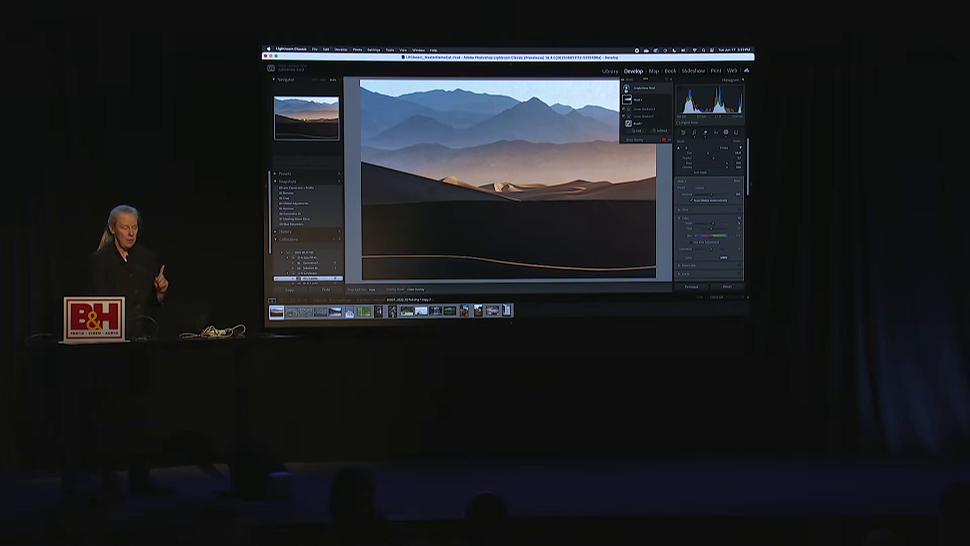
Step: Add a linear gradient mask fading down over the sky and upper mountains, set its Temp to -10 and close masking
key("m")
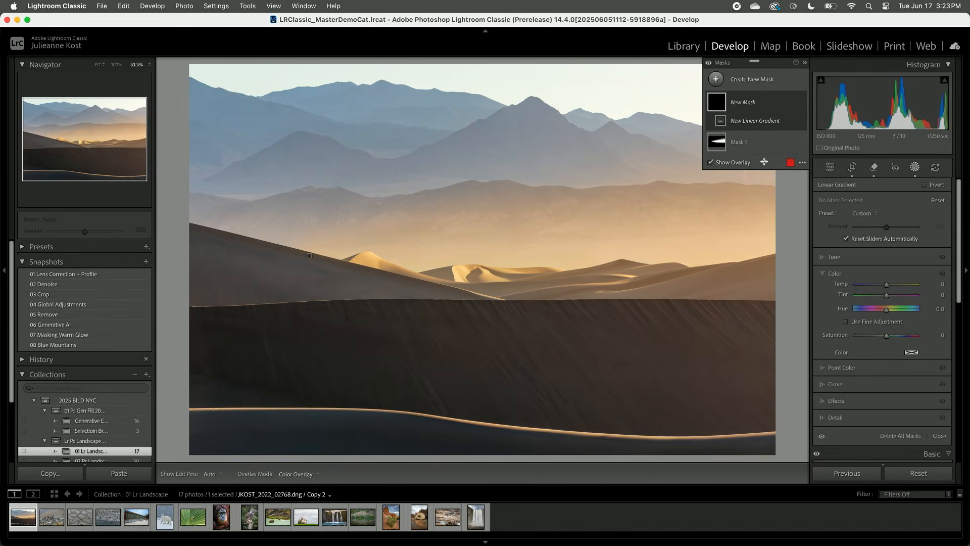
left_click_drag(468, 128, 466, 182)
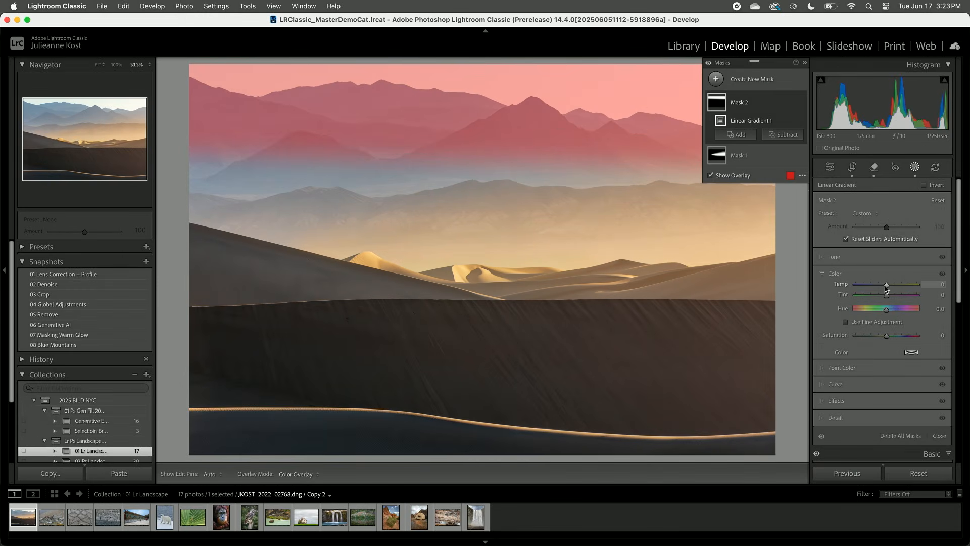
left_click_drag(886, 286, 883, 287)
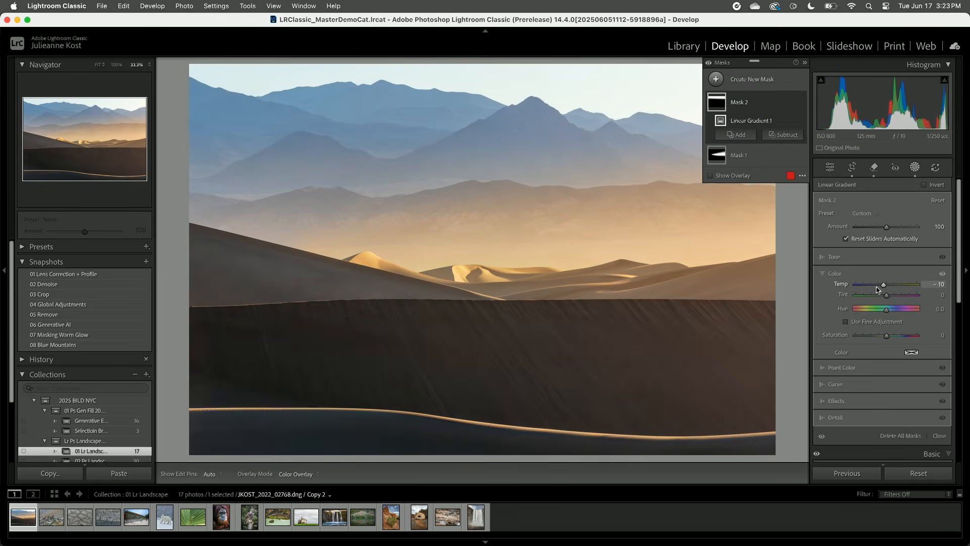
key("shift+w")
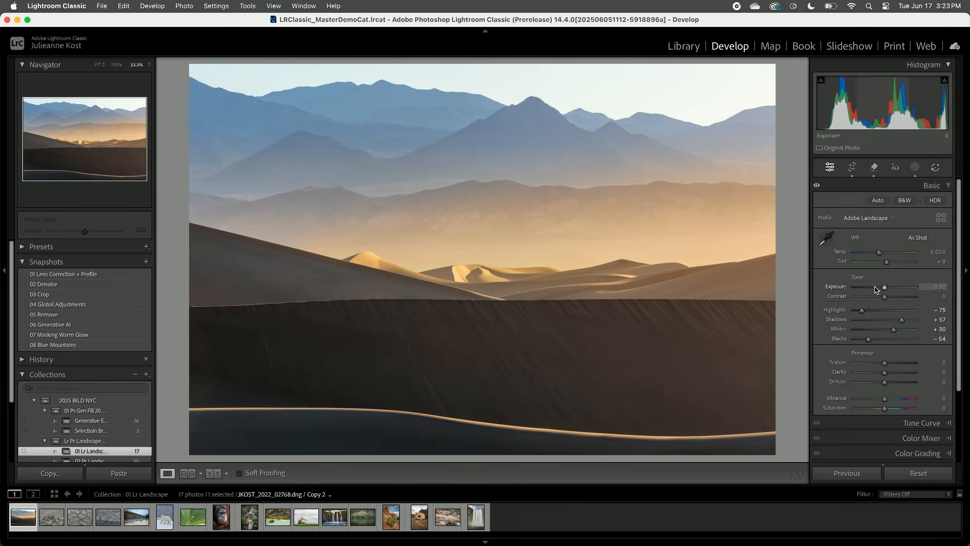
Step: Compare the dune photo before and after the edits several times
key("backslash")
key("backslash")
key("backslash")
key("backslash")
key("backslash")
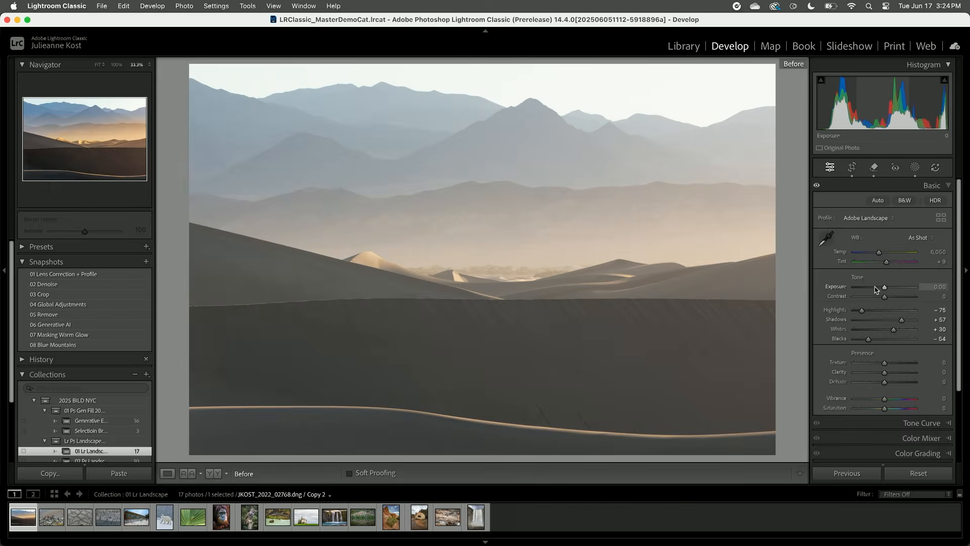
key("backslash")
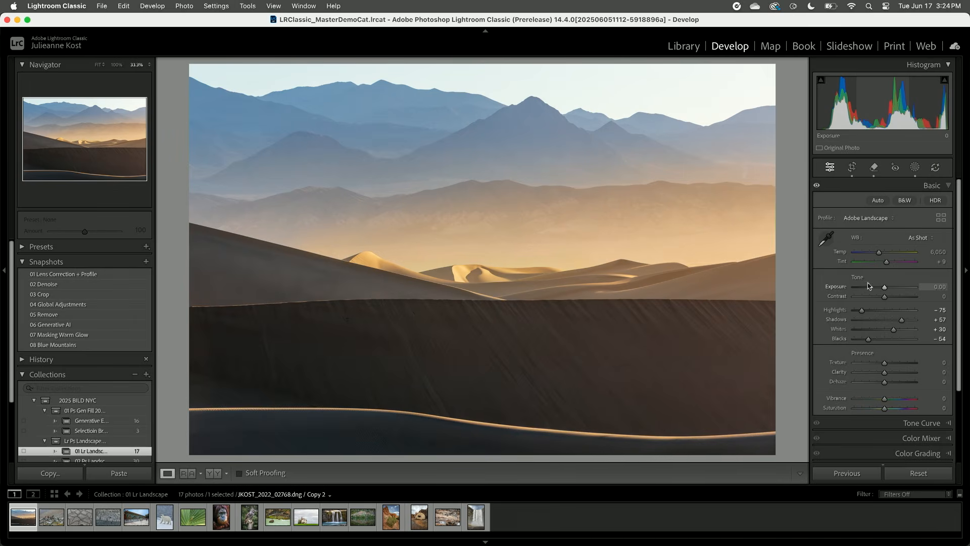
Step: Open the photo of the two foxes on the rocks and view the sitting fox's head at 100%
left_click(51, 519)
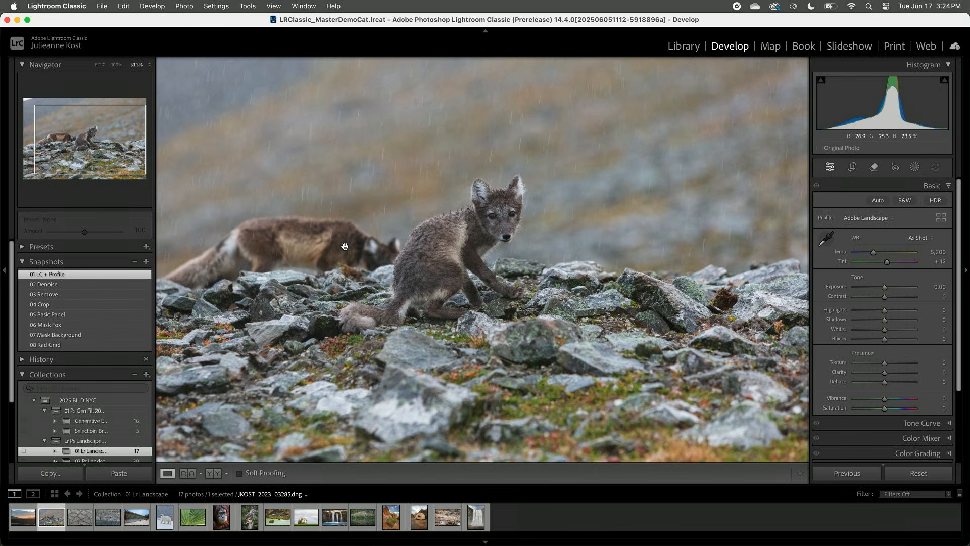
left_click(529, 248)
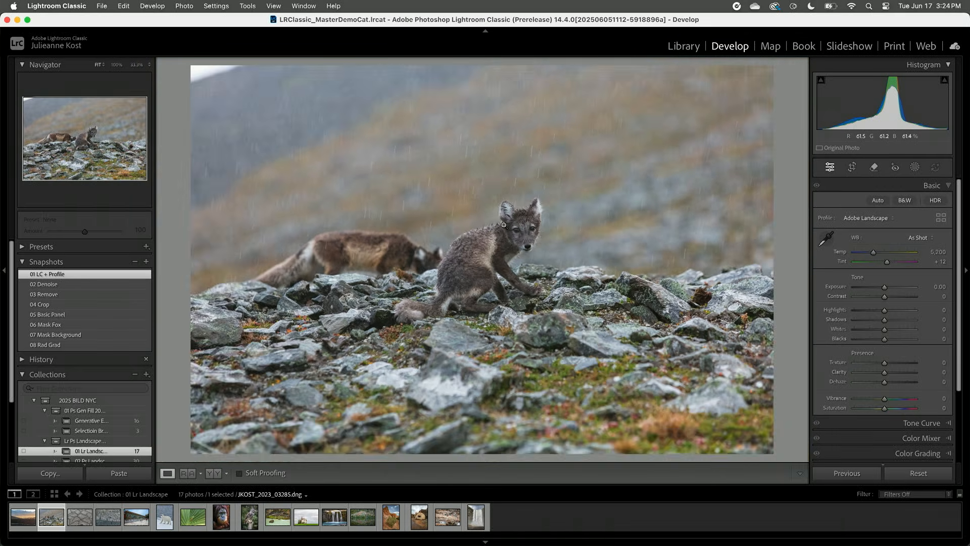
left_click(528, 248)
left_click(117, 65)
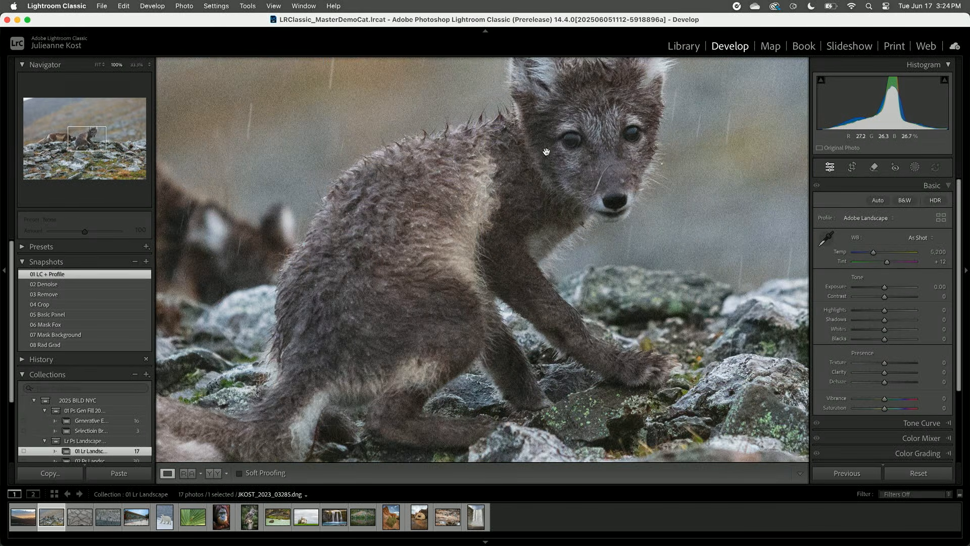
left_click_drag(532, 178, 497, 219)
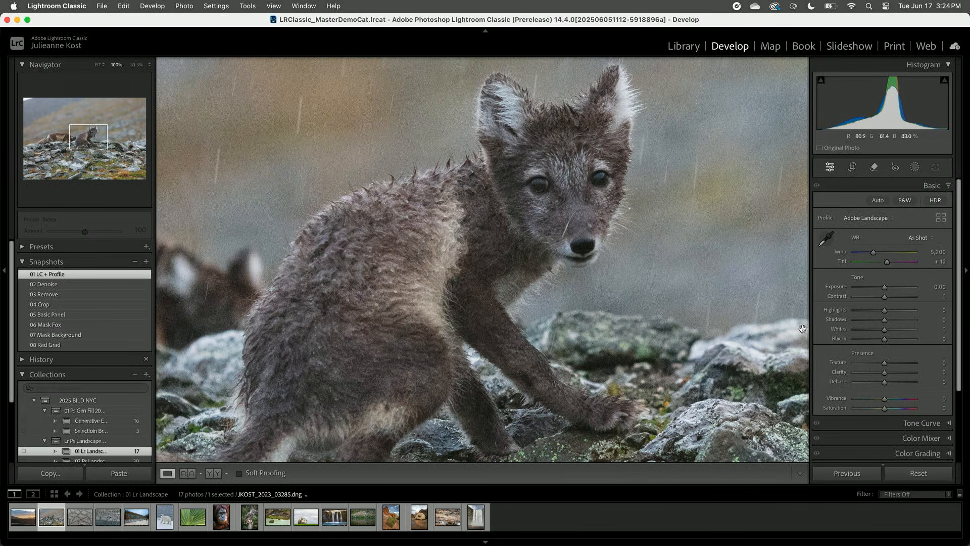
Step: Show the fox photo's Detail settings and apply the 02 Denoise snapshot
scroll(890, 418, "down", 3)
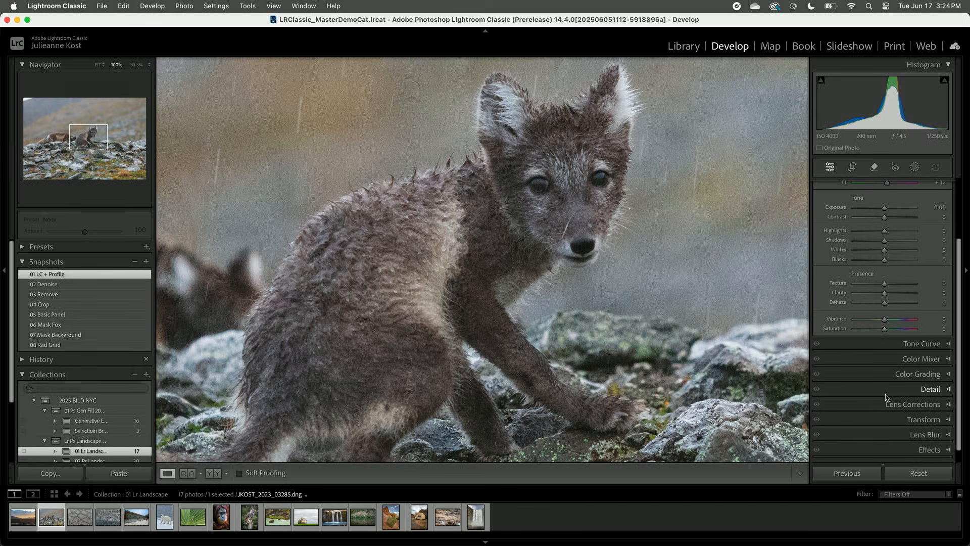
left_click(914, 389)
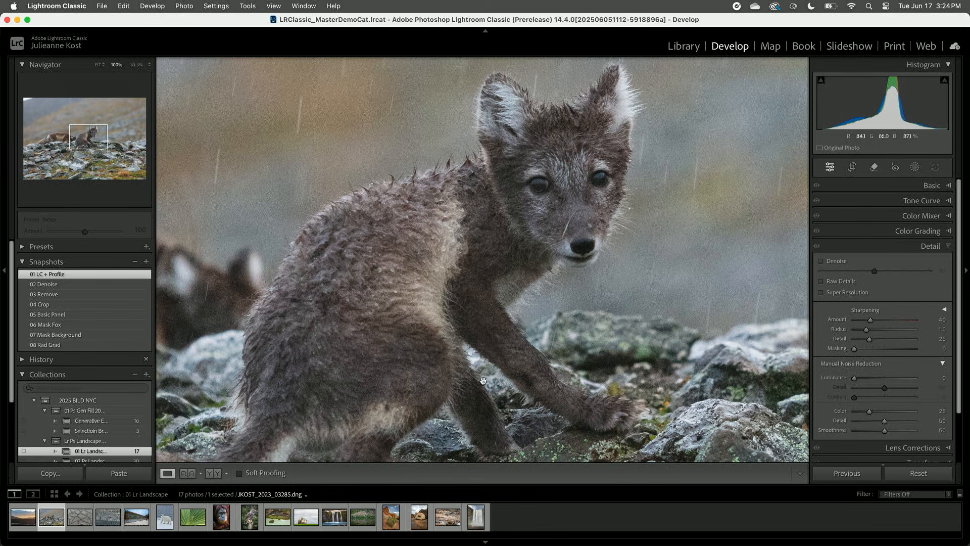
left_click(121, 284)
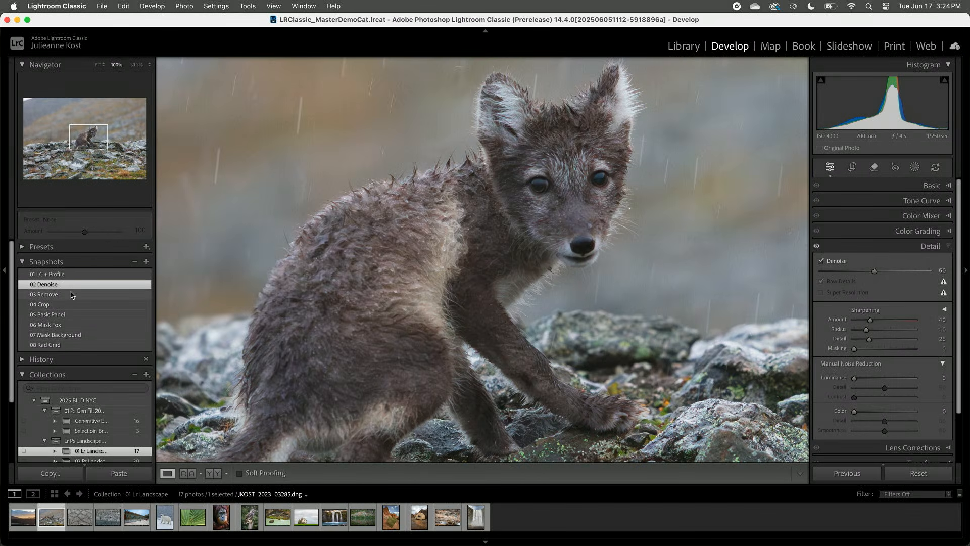
Step: Fit the whole photo in view and paint over the background fox with the size 22 generative AI Remove brush
left_click(602, 246)
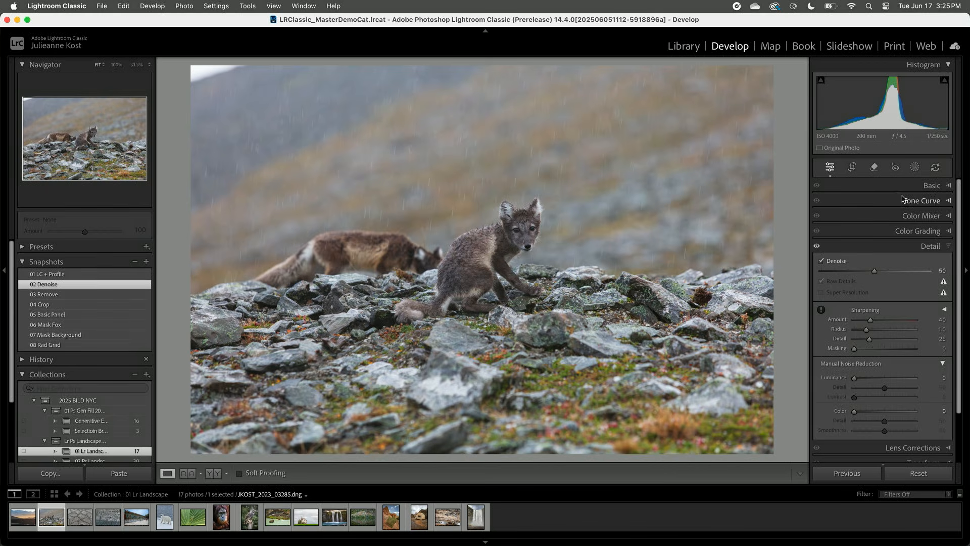
key("q")
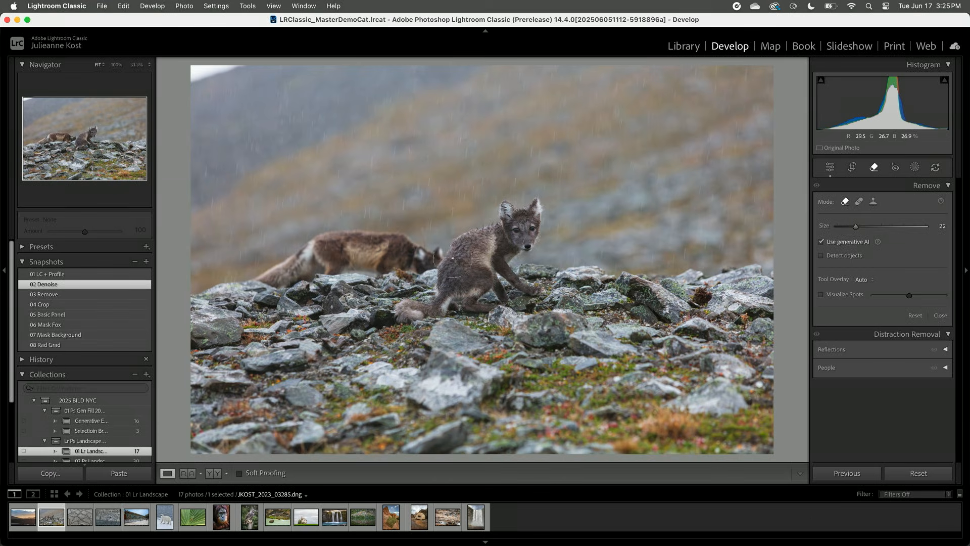
mouse_move(425, 258)
left_mouse_down()
mouse_move(315, 241)
mouse_move(268, 273)
mouse_move(275, 292)
mouse_move(331, 266)
mouse_move(414, 266)
left_mouse_up()
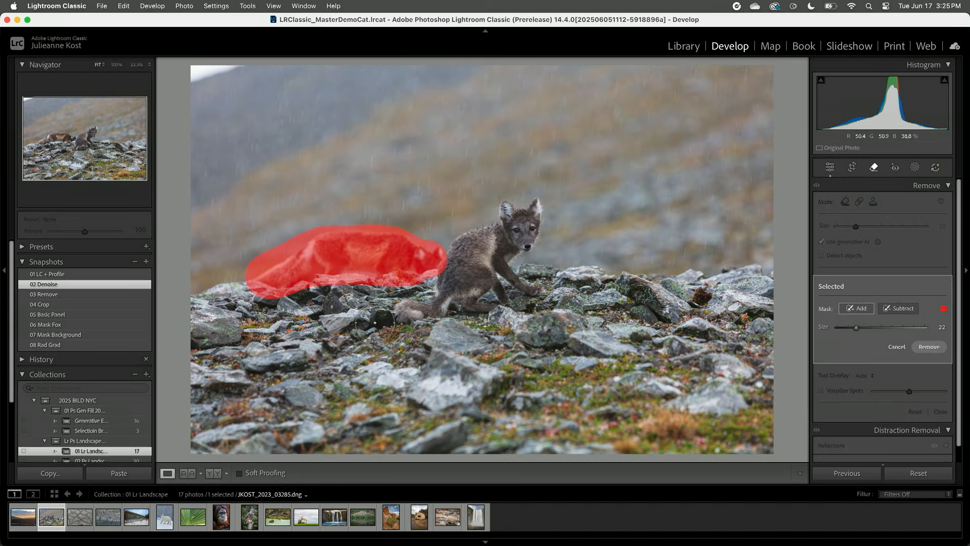
Step: Add three spots among the rocks to the removal mask: size 19 beside the tail, size 13 below the paw and farther right
key("[")
left_click(379, 320)
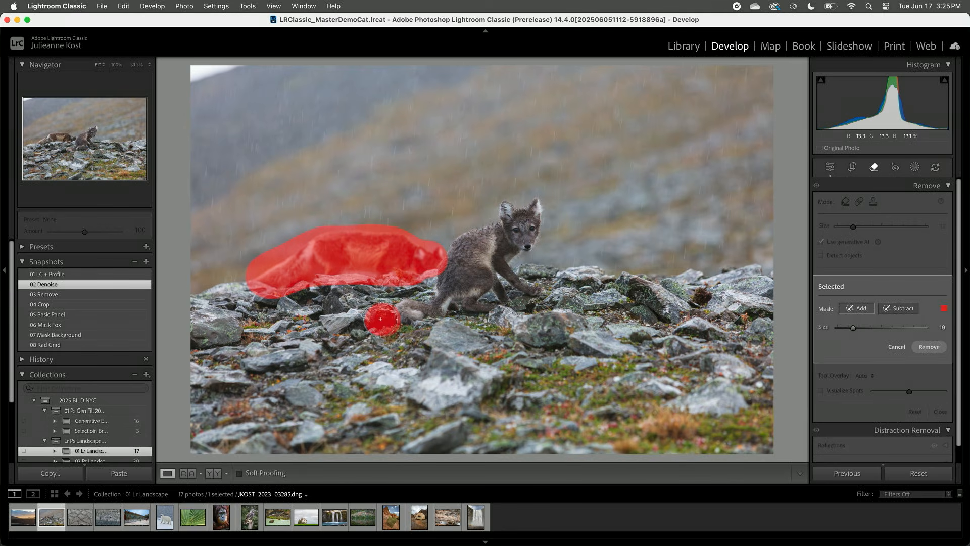
key("[")
key("[")
left_click(529, 310)
left_click(702, 298)
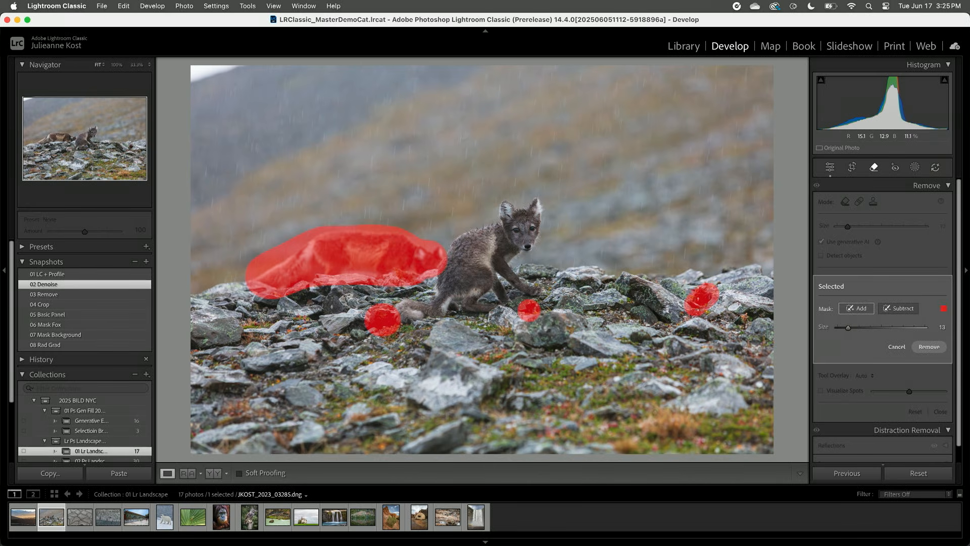
Step: Generate the fill for the masked fox and rock spots and choose the third variation
left_click(928, 348)
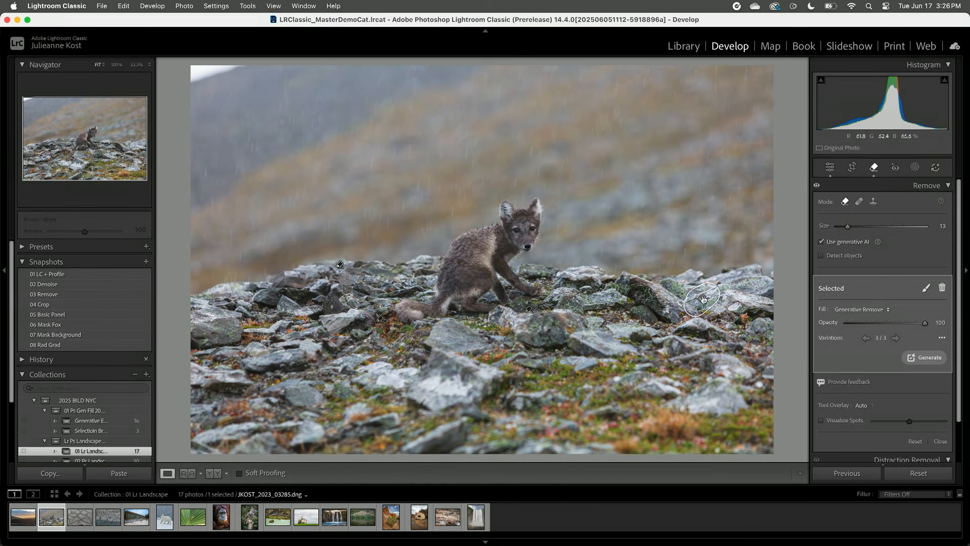
left_click(895, 339)
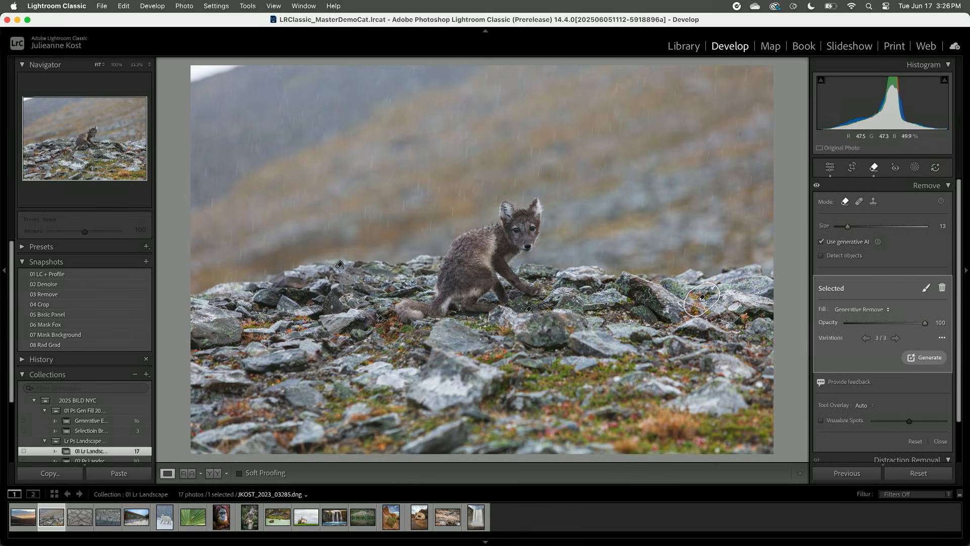
Step: Crop the photo tighter at its original aspect ratio, placing the fox low and left of center
key("r")
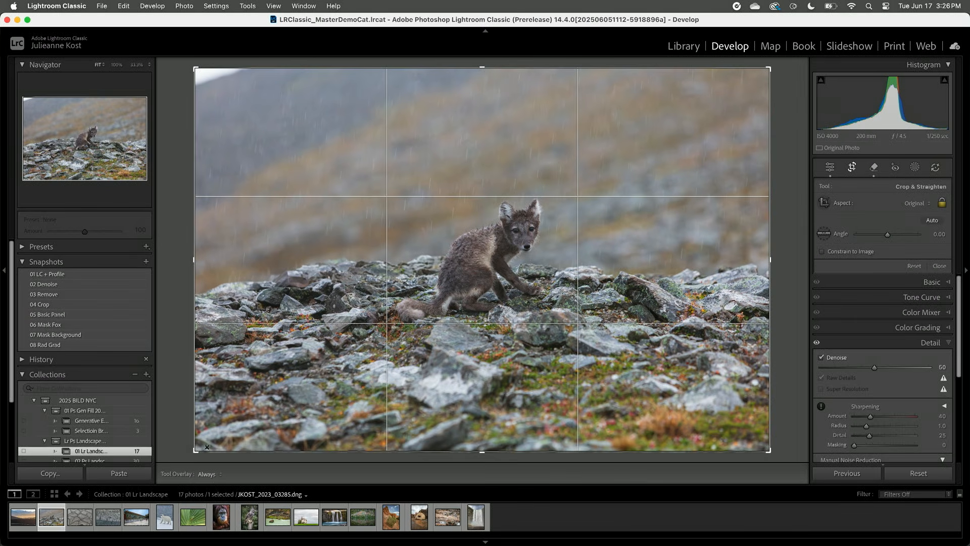
left_click_drag(196, 453, 242, 436)
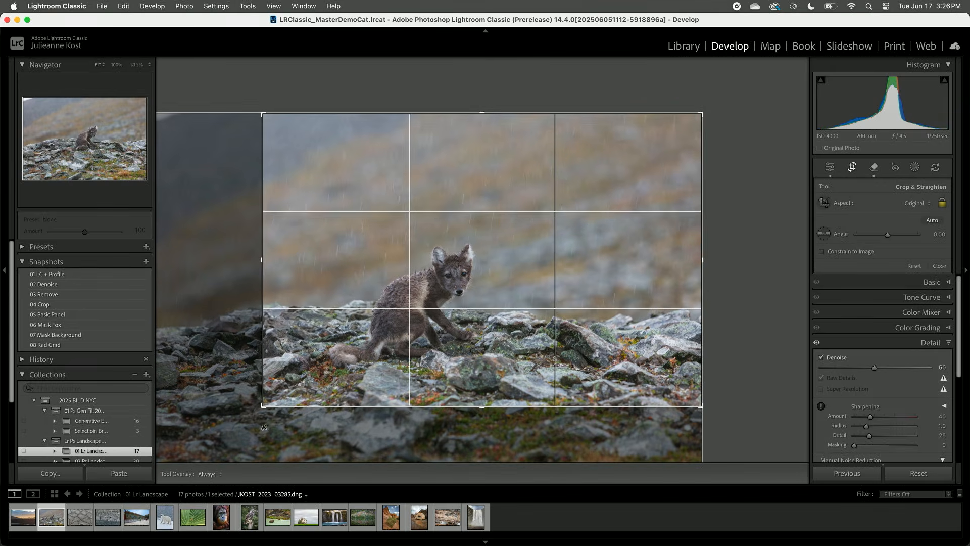
key("Return")
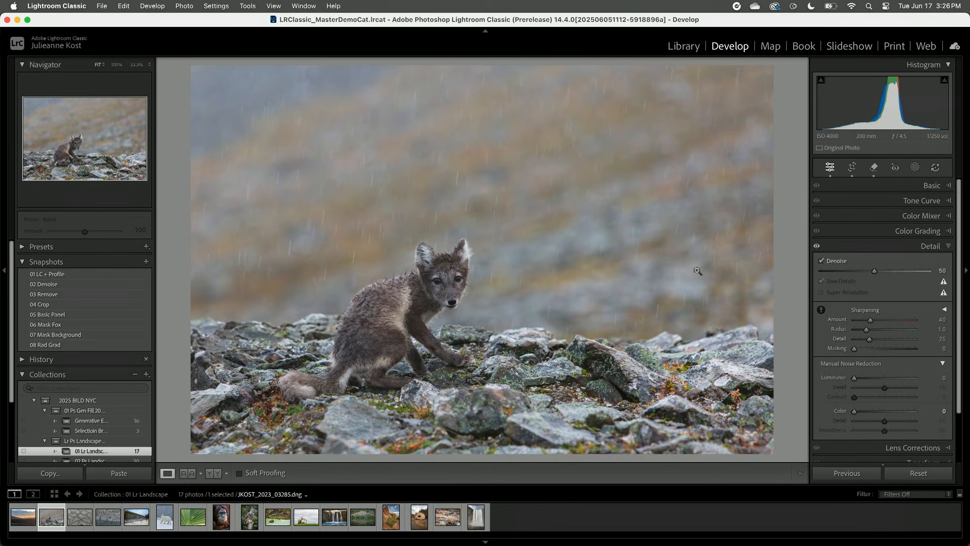
Step: Set the photo's Highlights to -100, Shadows to +80, Whites to +43, Blacks to 0 and Dehaze to +26
left_click(893, 188)
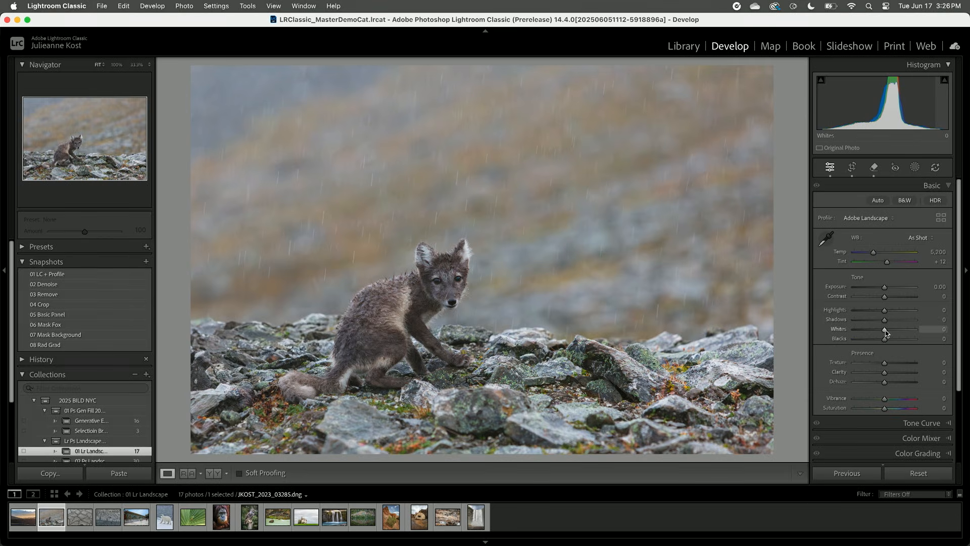
left_click_drag(887, 332, 844, 314)
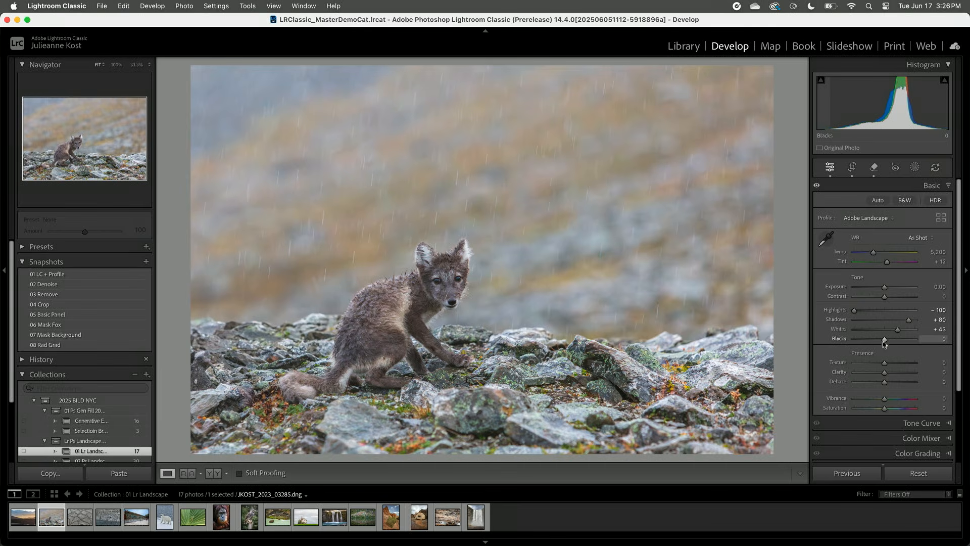
left_click_drag(883, 343, 874, 342)
double_click(874, 341)
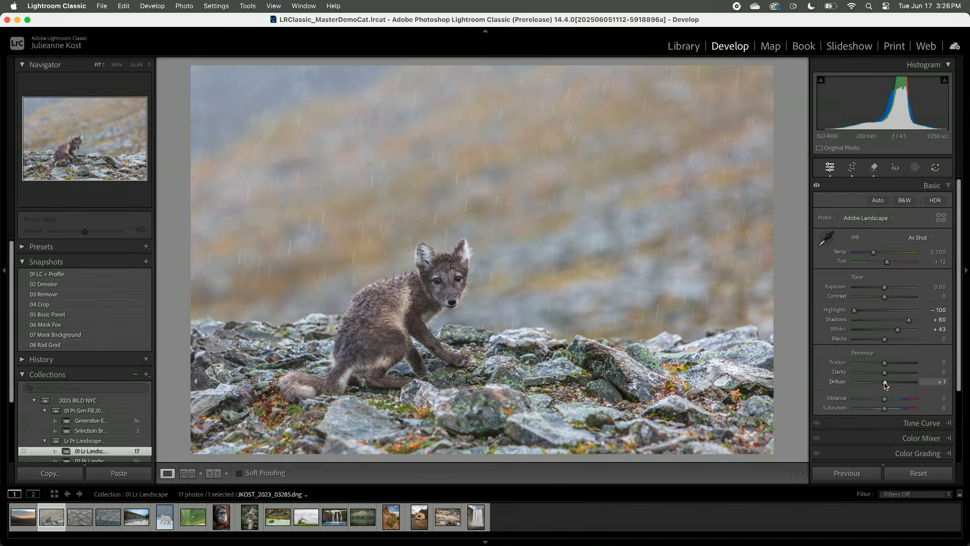
left_click_drag(886, 385, 893, 384)
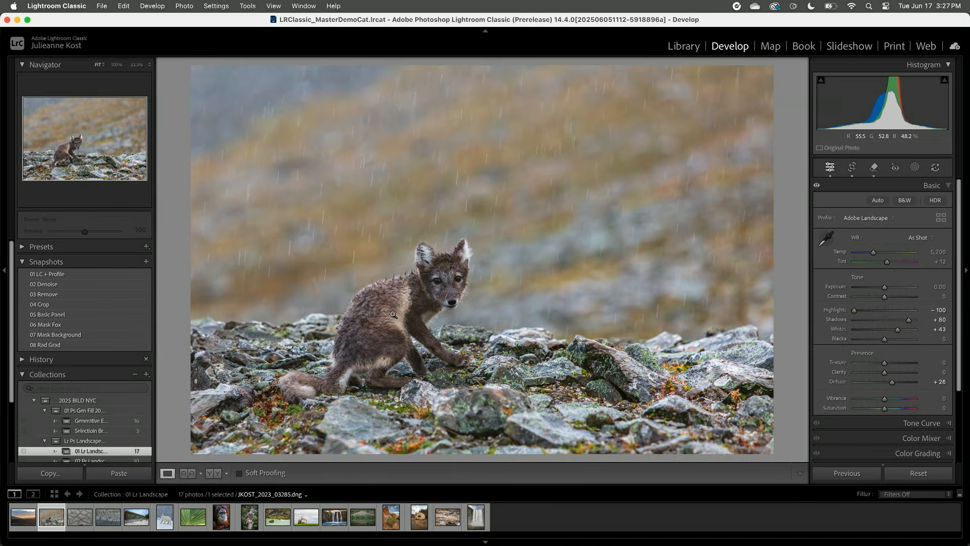
Step: Heal the light streak on the fox's muzzle with a size 4 Heal brush, sampling from the fur just above it
left_click(435, 299)
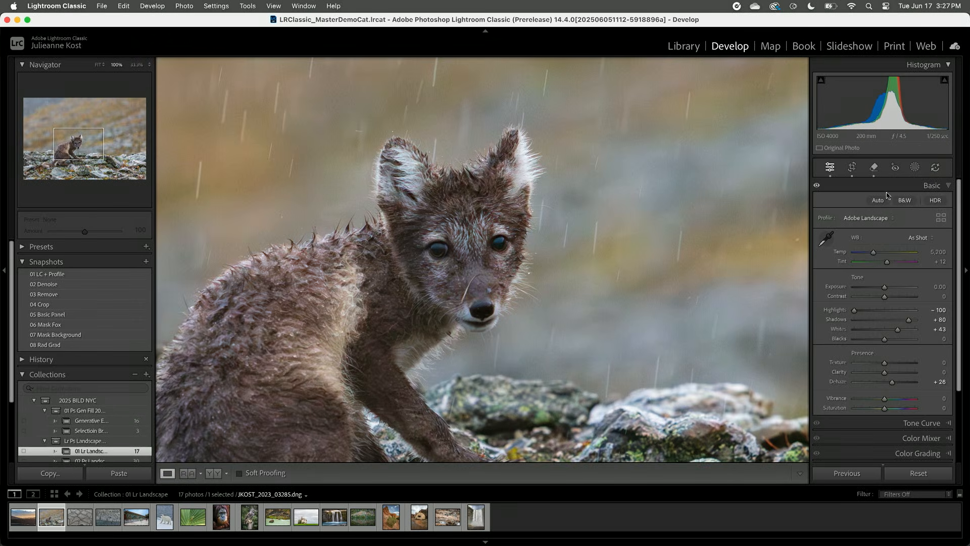
left_click(874, 169)
left_click(859, 201)
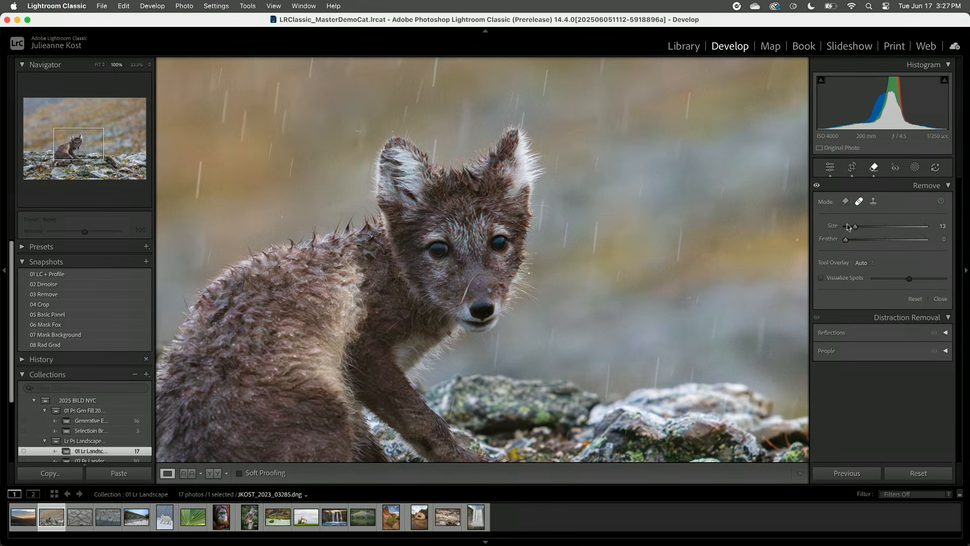
key("bracketleft")
key("bracketleft")
key("bracketleft")
key("bracketleft")
key("bracketleft")
left_click_drag(480, 275, 460, 303)
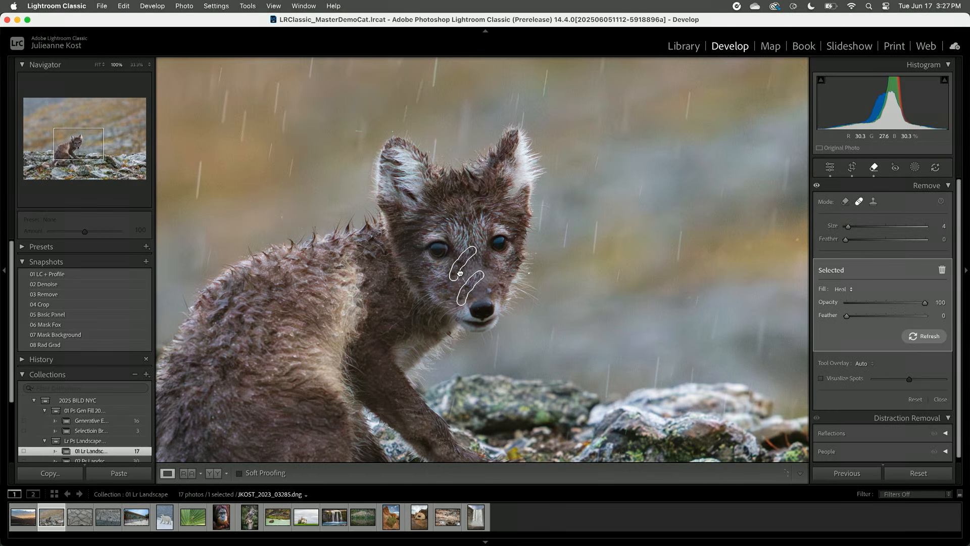
left_click_drag(462, 262, 460, 273)
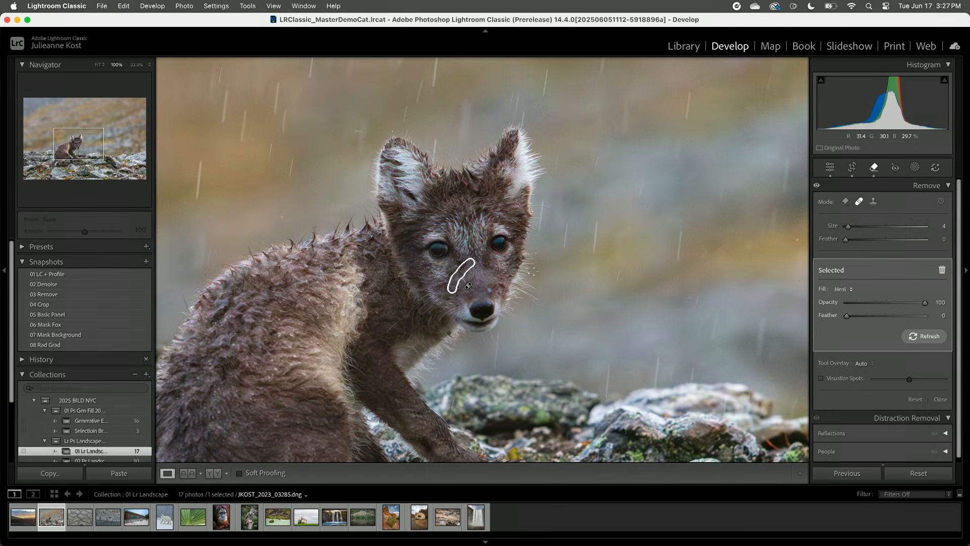
key("q")
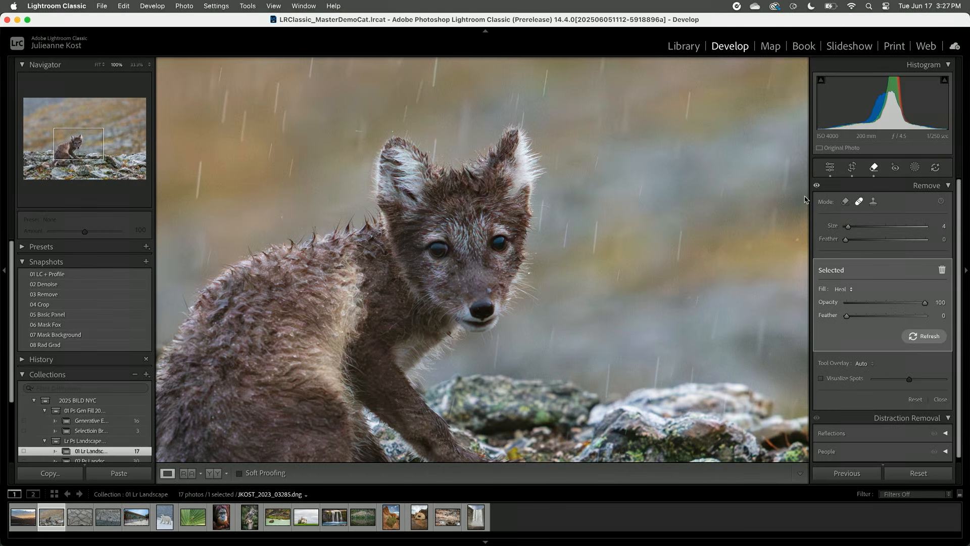
left_click_drag(417, 298, 500, 249)
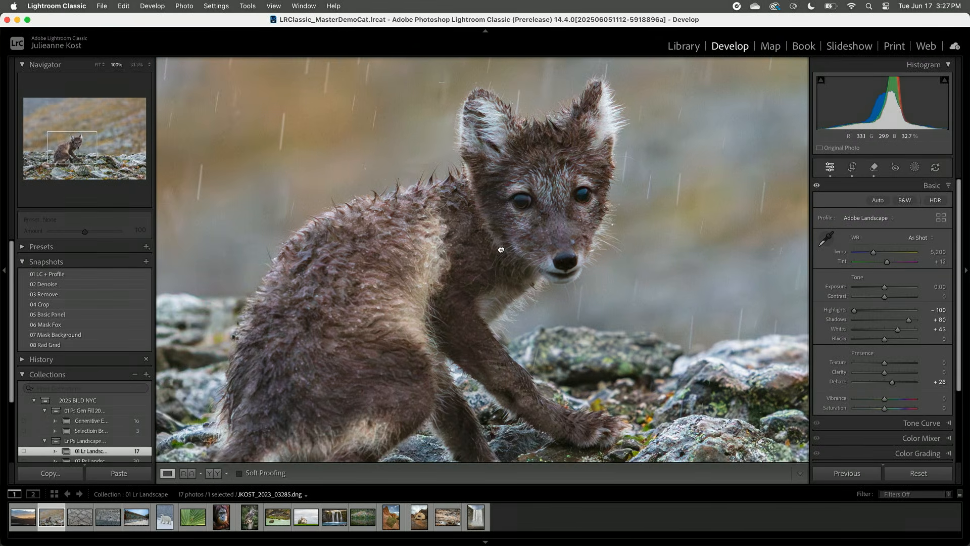
left_click(500, 249)
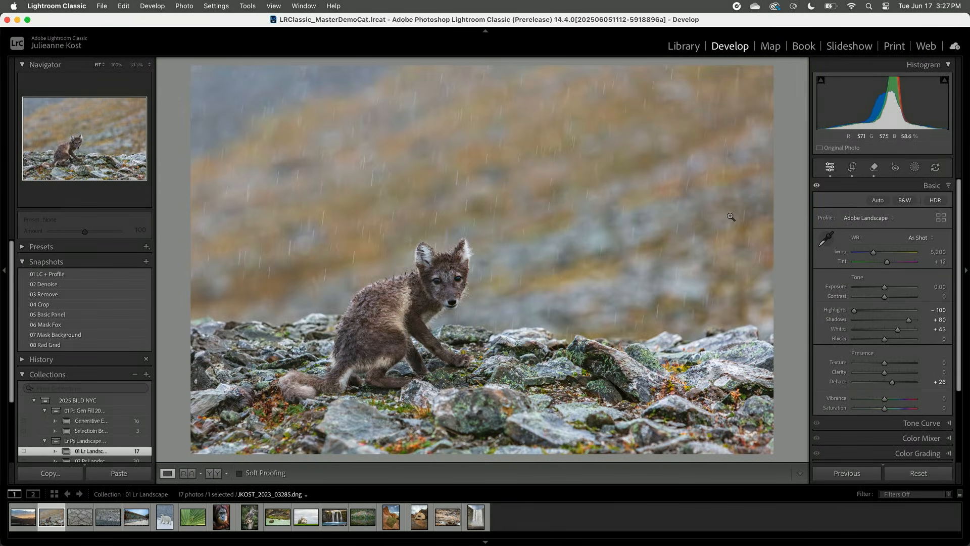
Step: Mask the fox with Select Subject, and create a second mask by framing the whole fox with the Objects rectangle
left_click(914, 167)
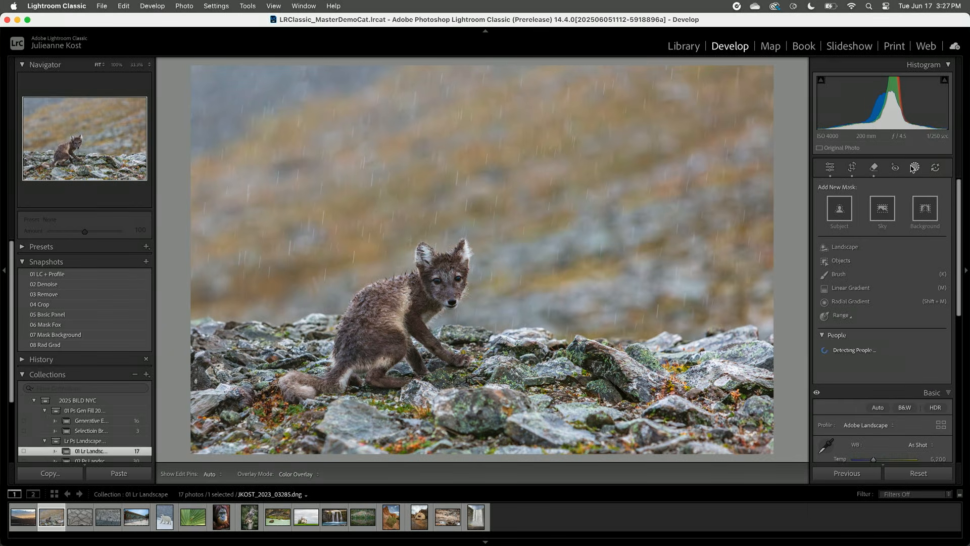
left_click(838, 214)
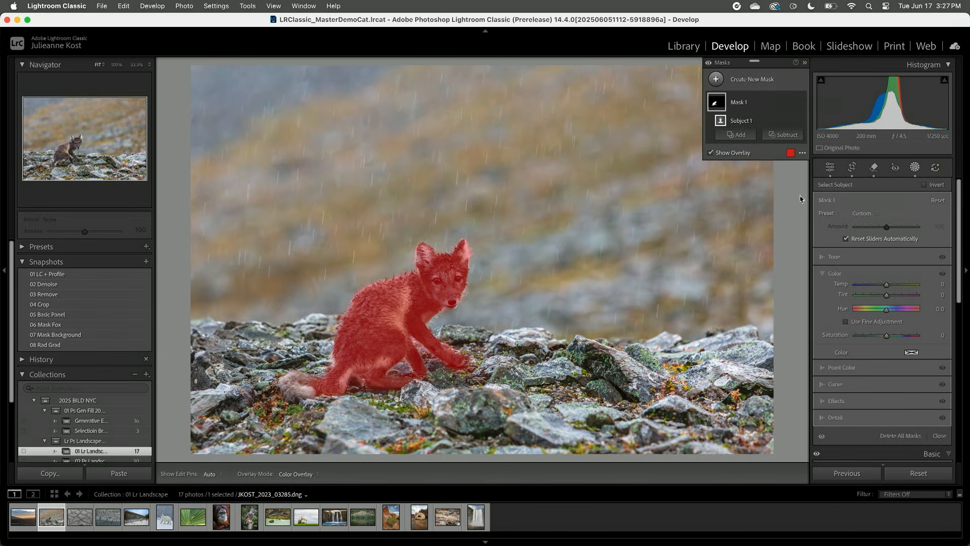
left_click(717, 81)
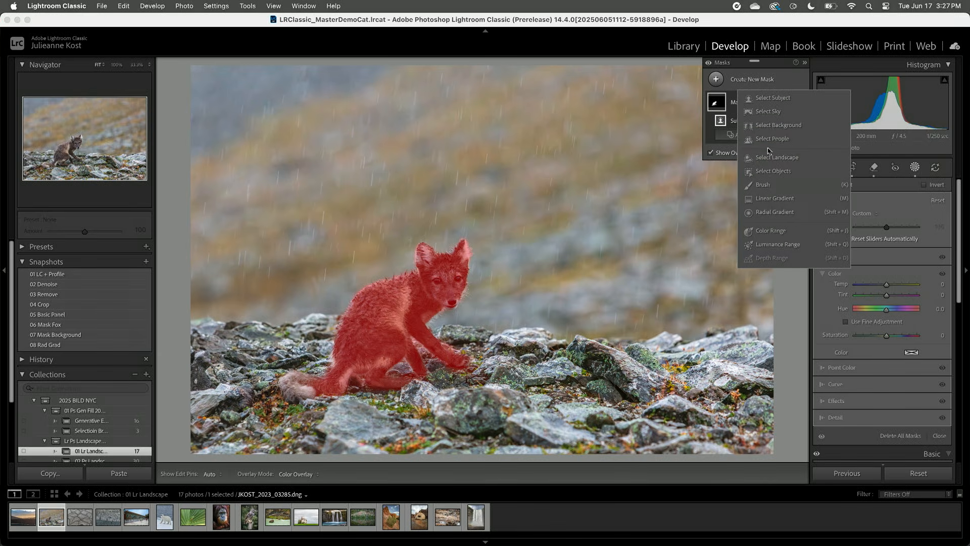
left_click(774, 172)
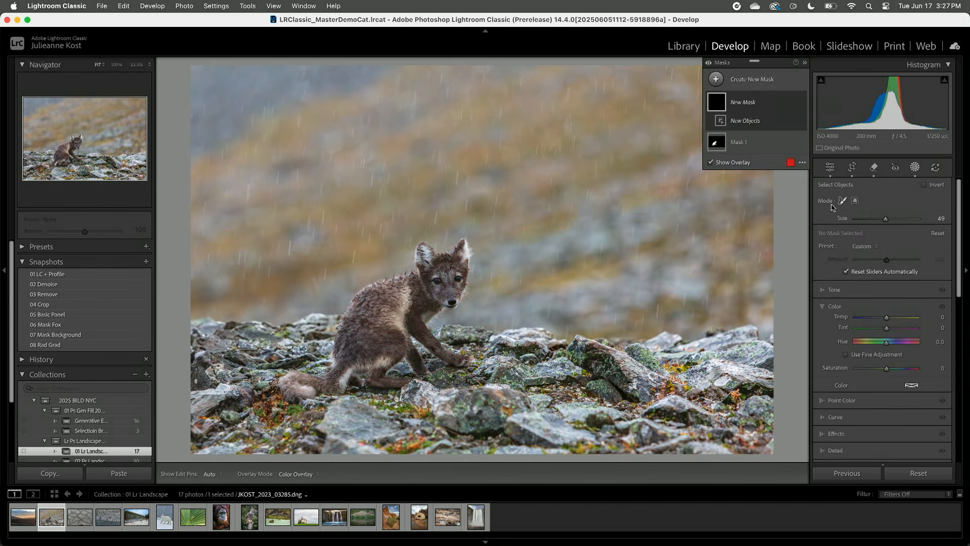
left_click(855, 201)
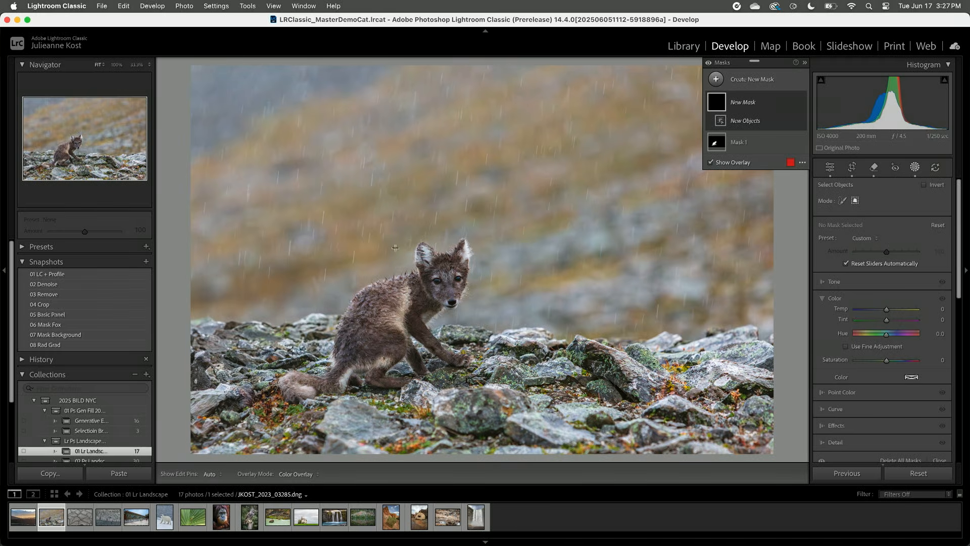
left_click_drag(486, 228, 269, 405)
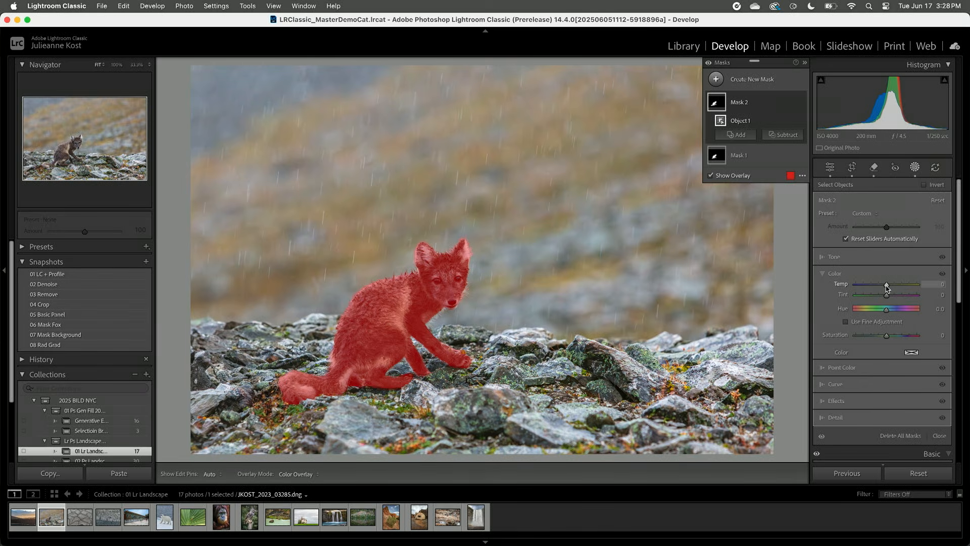
Step: Try Texture and Clarity on the fox's object mask, settling on Texture 42 and Clarity 0
left_click(843, 404)
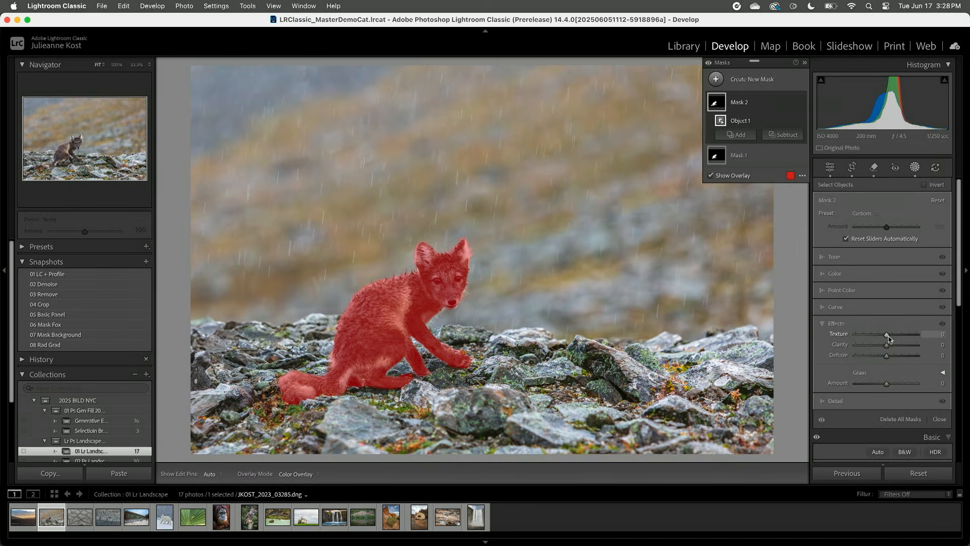
left_click_drag(888, 337, 893, 336)
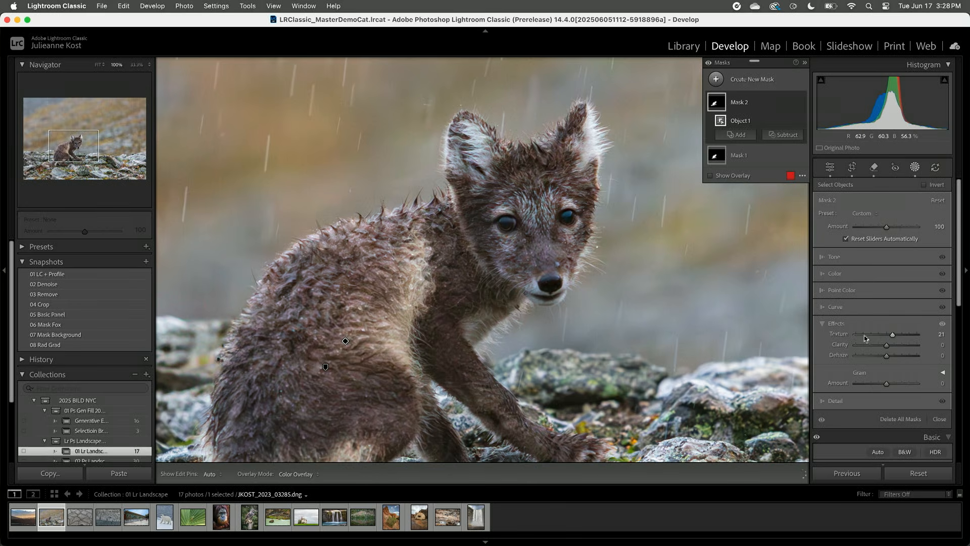
mouse_move(893, 336)
left_mouse_down()
mouse_move(916, 334)
mouse_move(901, 343)
left_mouse_up()
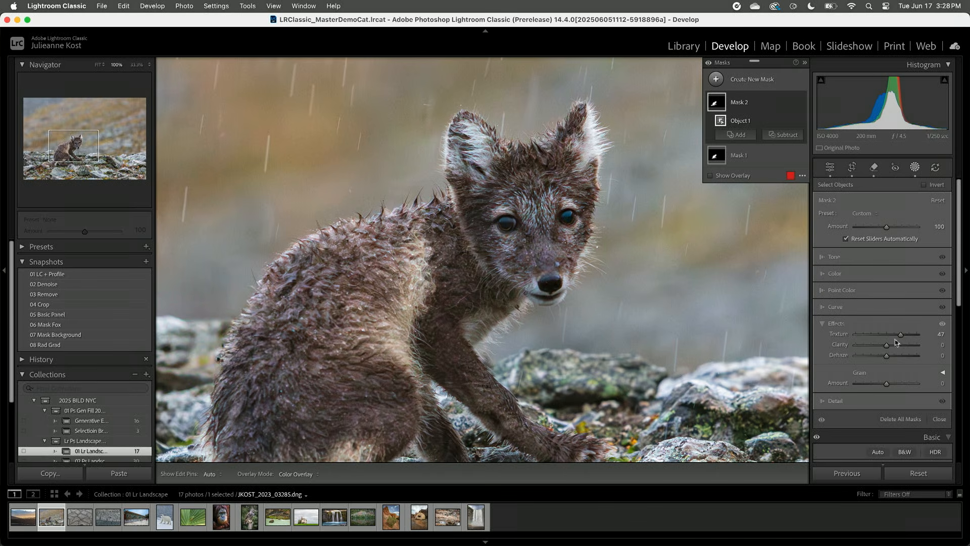
double_click(901, 335)
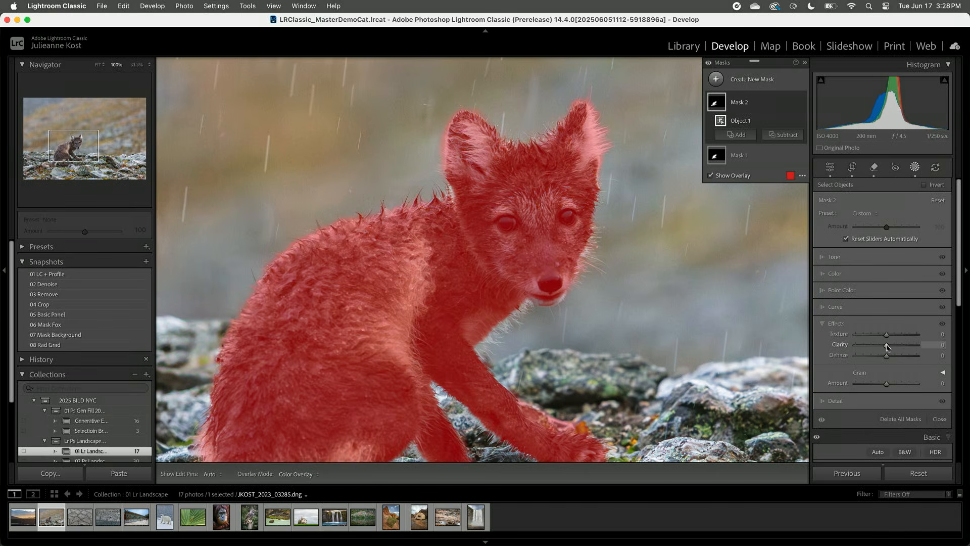
left_click_drag(888, 348, 912, 346)
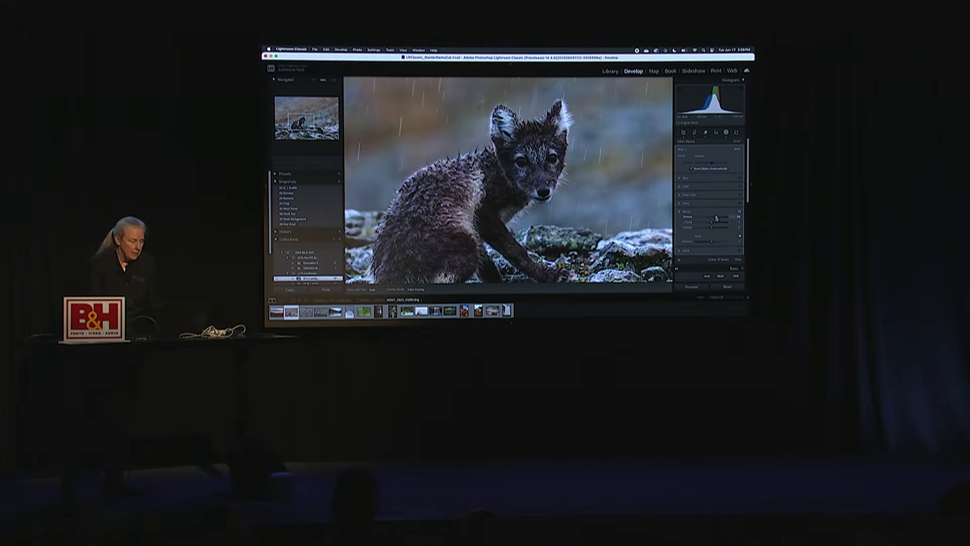
left_click(581, 188)
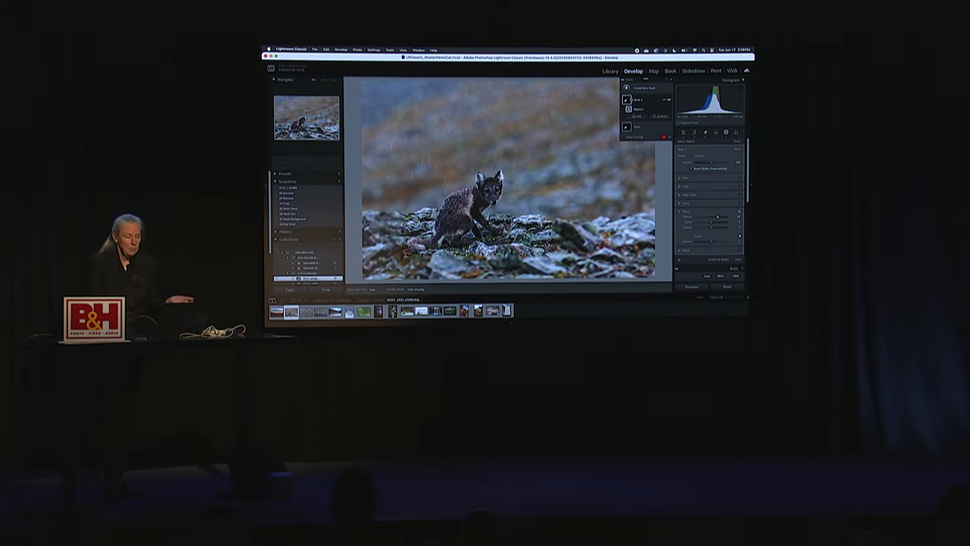
Step: Duplicate and invert the fox's object mask to cover the surroundings, and set its color Temp to 21
right_click(664, 101)
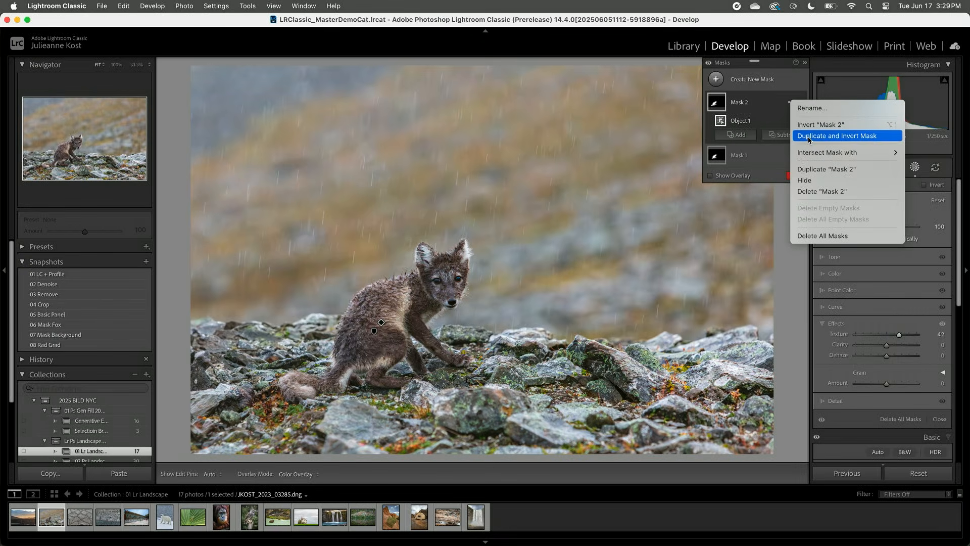
left_click(809, 137)
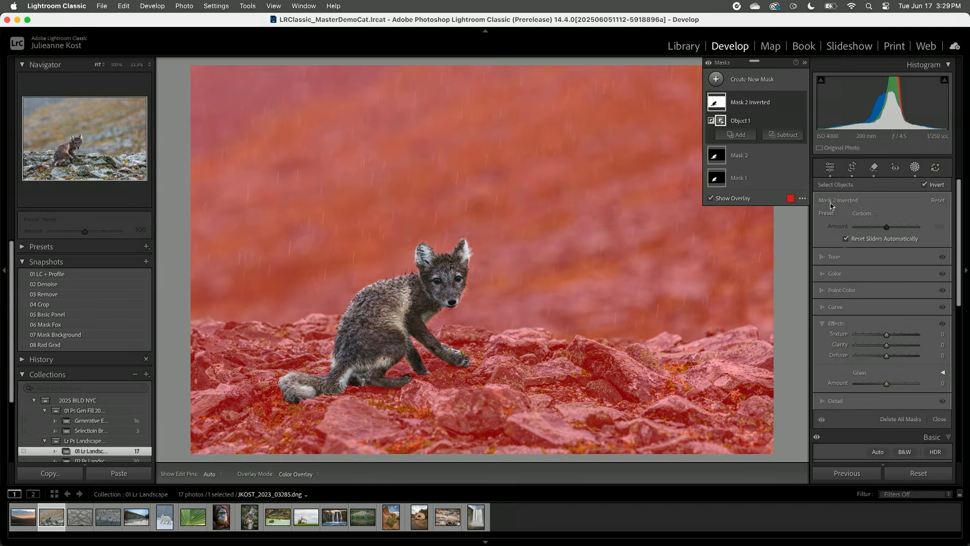
left_click(835, 274)
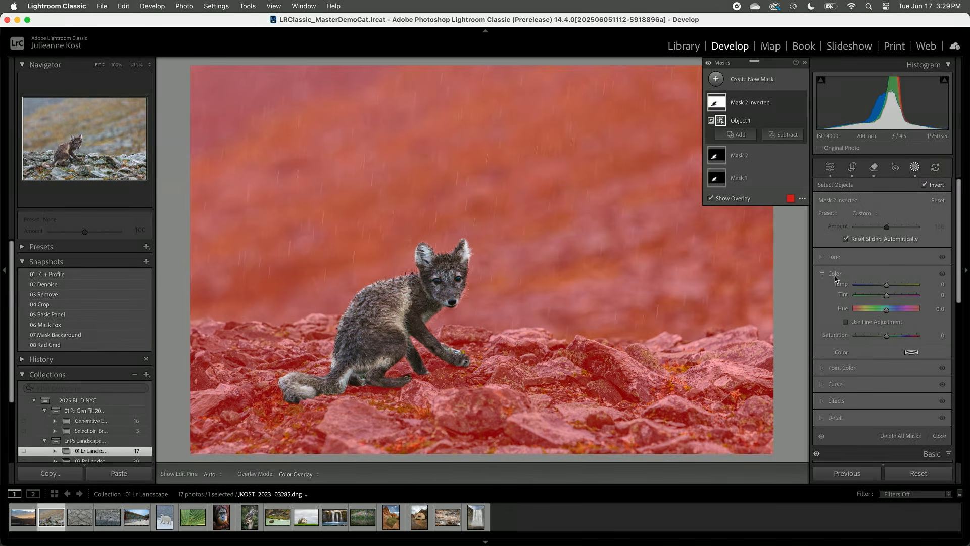
mouse_move(886, 284)
left_mouse_down()
mouse_move(896, 286)
mouse_move(876, 291)
mouse_move(892, 292)
left_mouse_up()
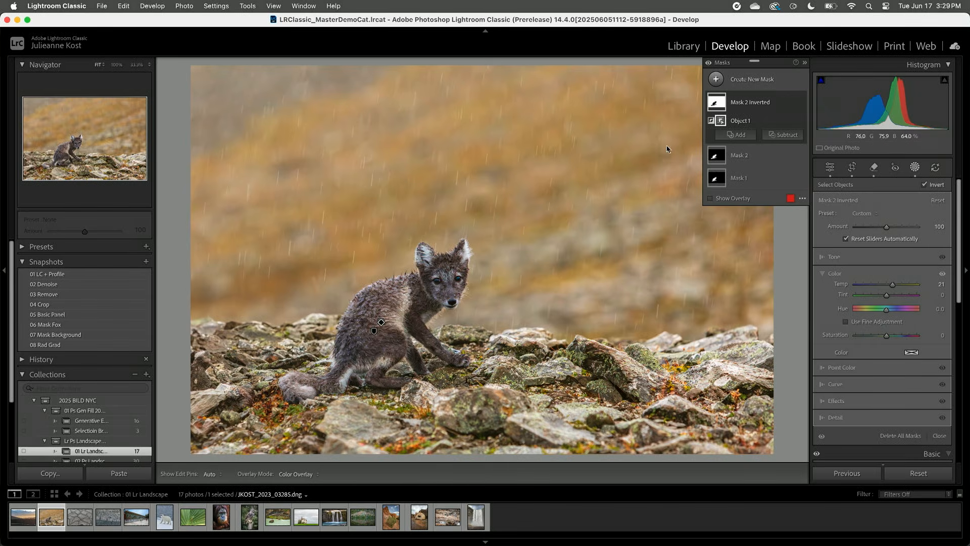
Step: Create a radial gradient mask that fills the whole photo frame
left_click(715, 79)
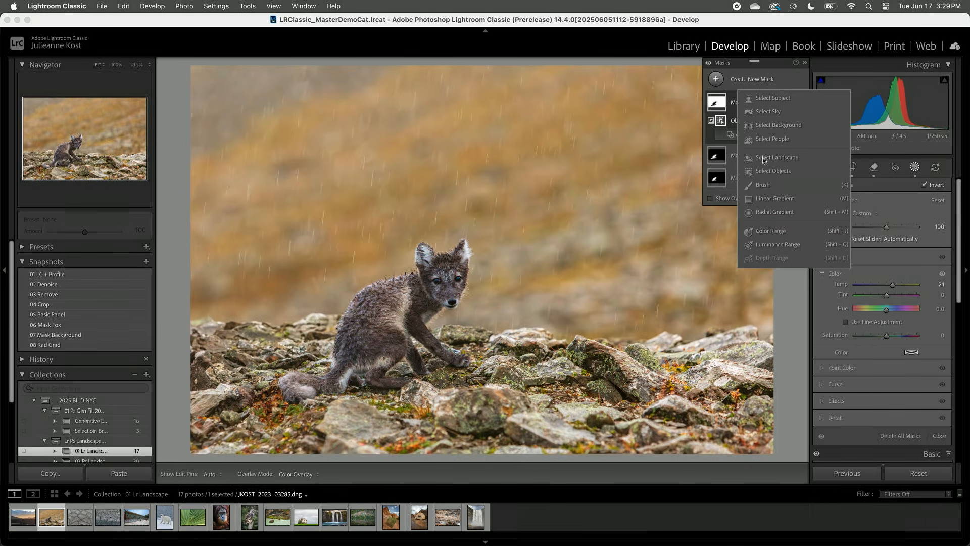
left_click(772, 214)
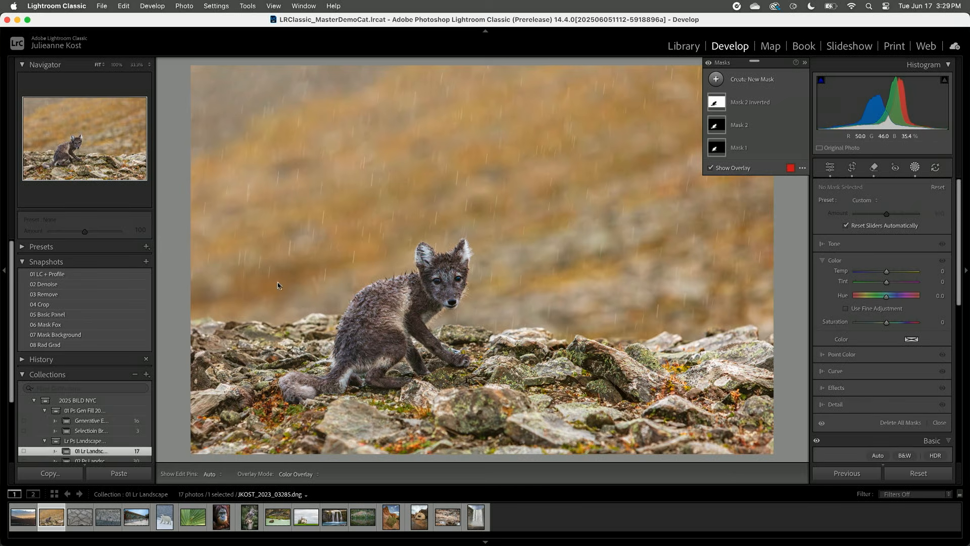
double_click(418, 294, "super")
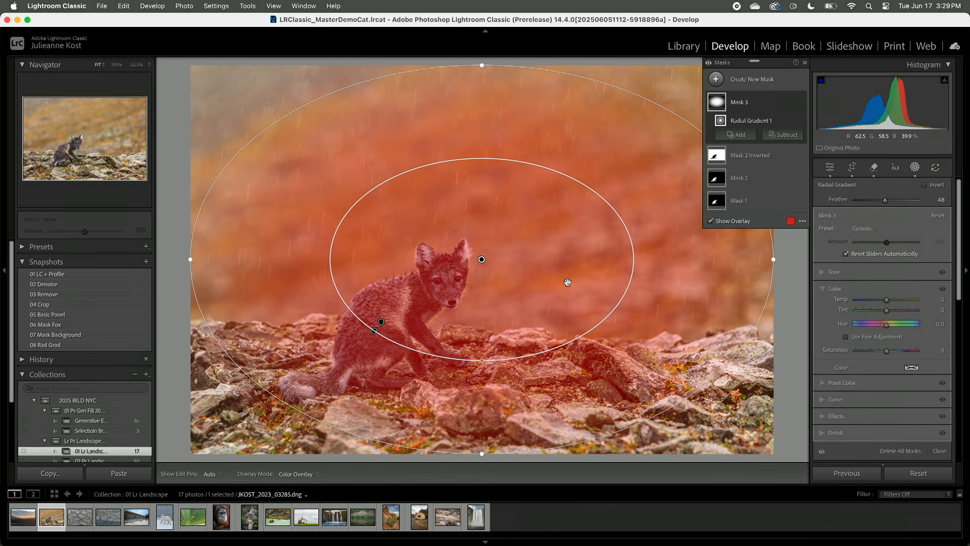
Step: Invert the radial gradient mask so it covers the photo's edges, and set its Exposure to -1.40
left_click(924, 186)
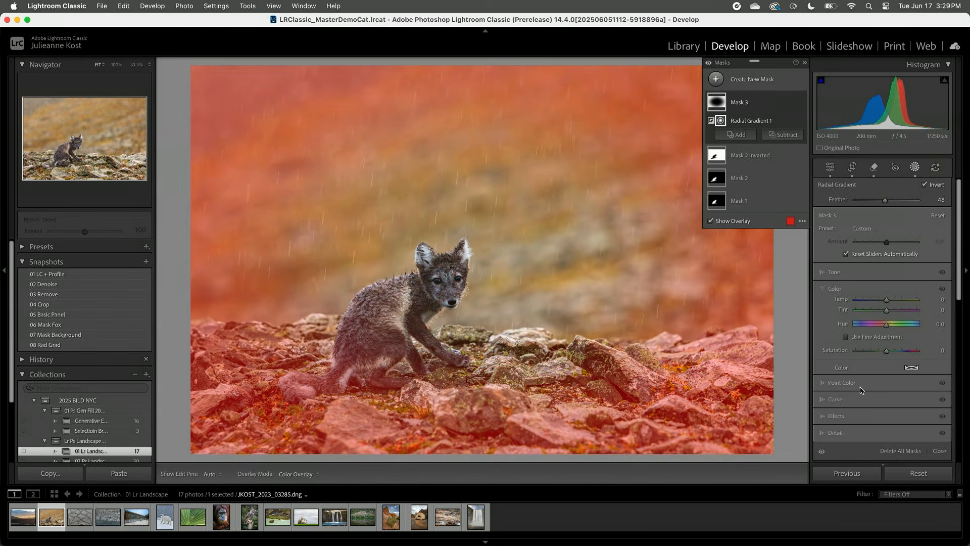
left_click(838, 272)
left_click_drag(885, 283, 875, 283)
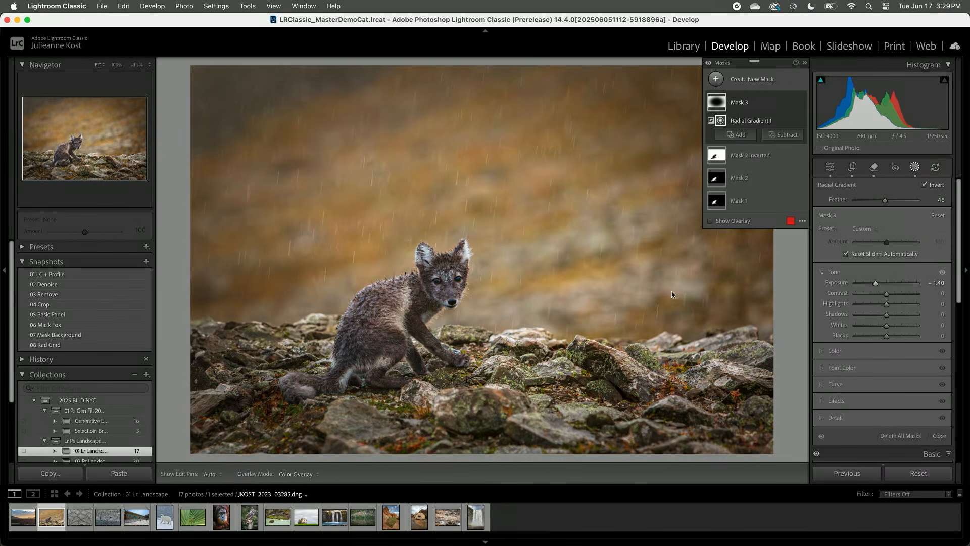
key("h")
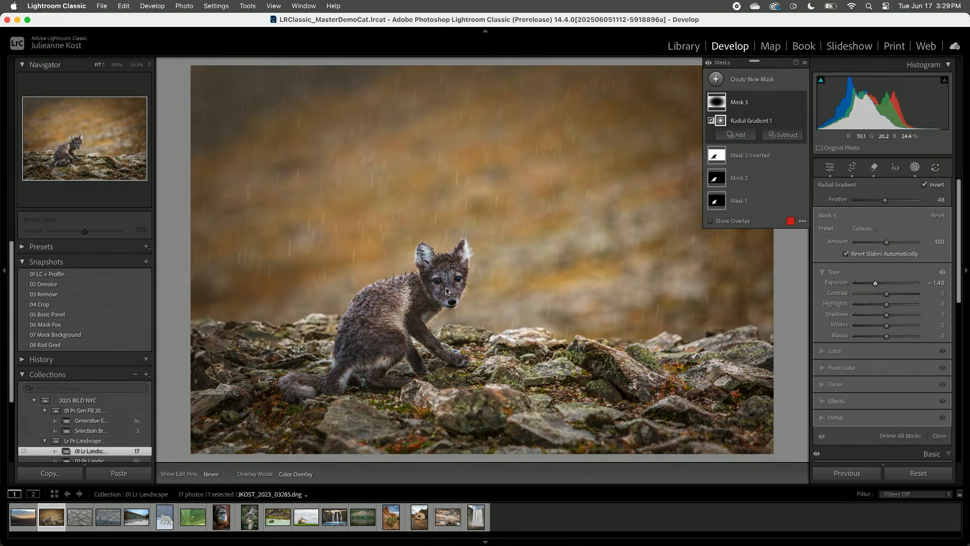
key("h")
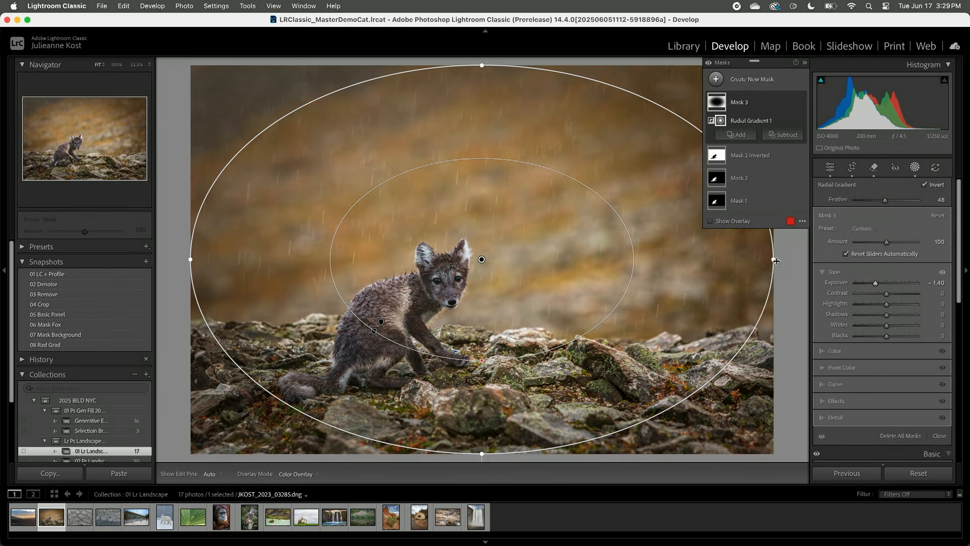
Step: Narrow the radial gradient and center it on the fox, leave masking, and compare the photo with its before version
left_click_drag(773, 261, 667, 259)
left_click_drag(486, 261, 421, 297)
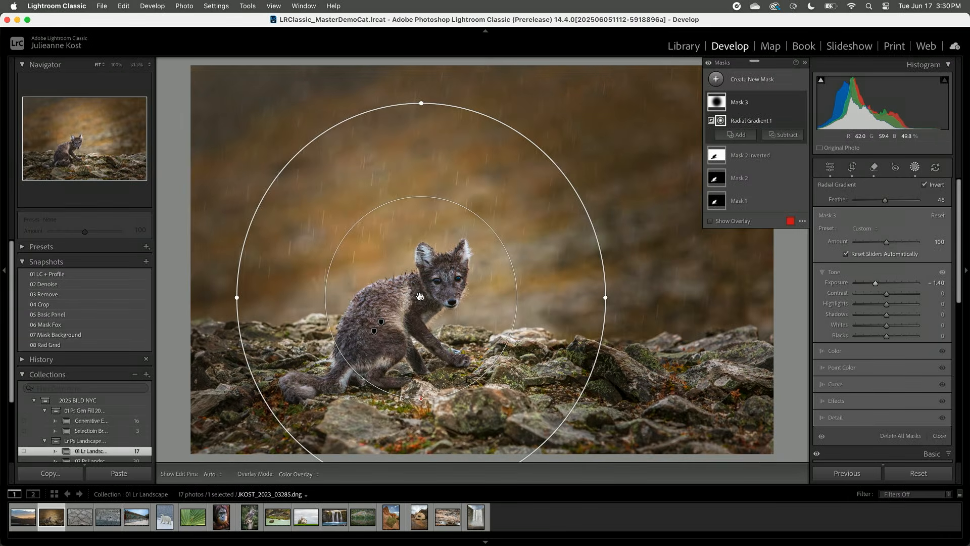
key("Escape")
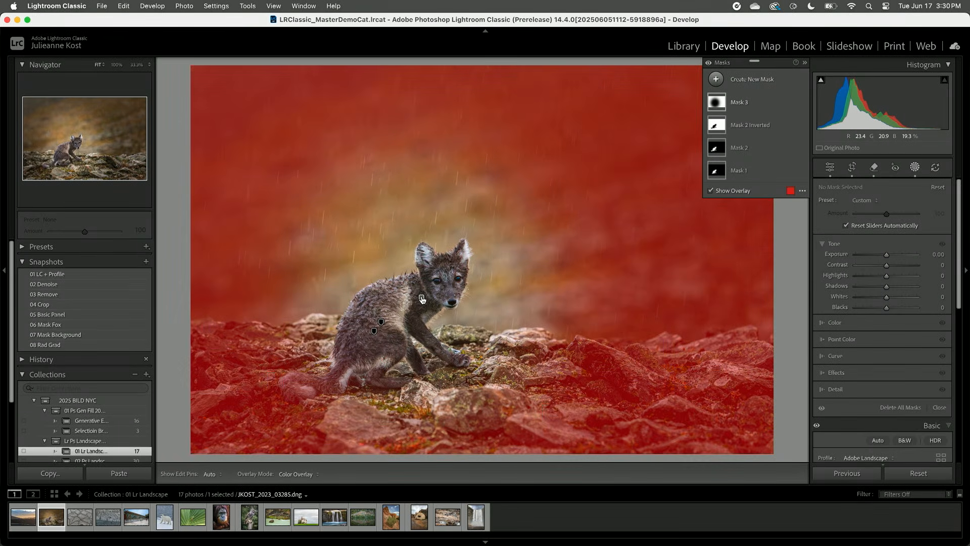
key("Escape")
key("backslash")
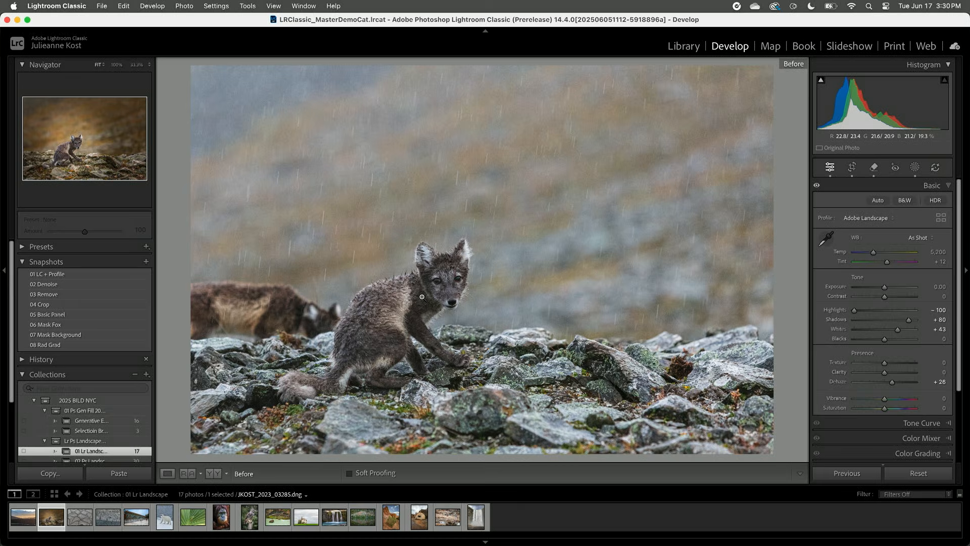
key("backslash")
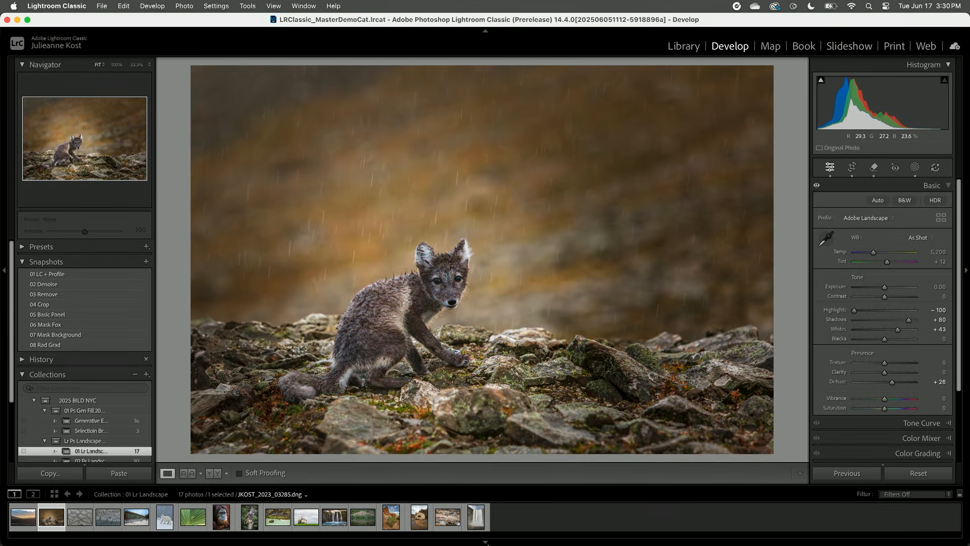
Step: Open the cracked-mud photo and step through its snapshots 02 Tone + Presence, 03 Vignetting and 04 Small Distraction Removal
key("Right")
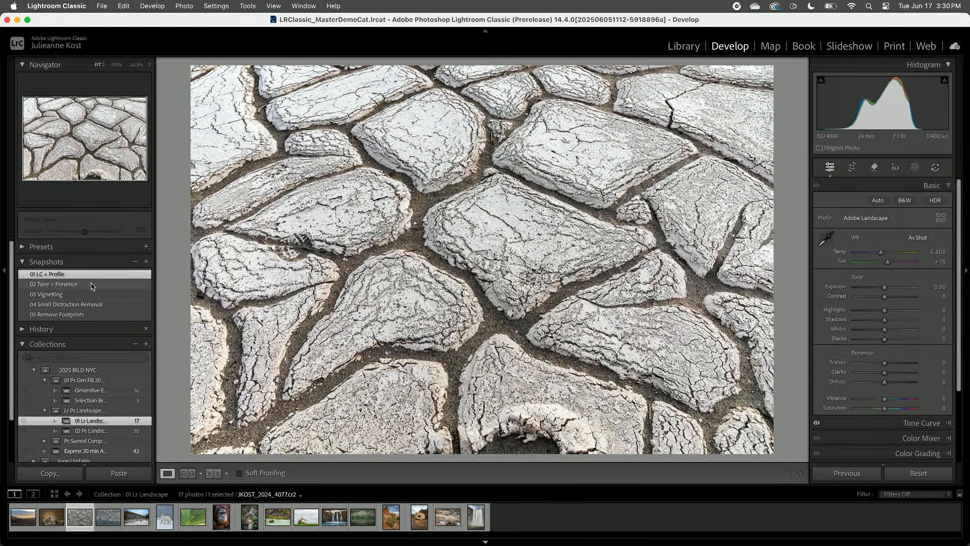
left_click(91, 285)
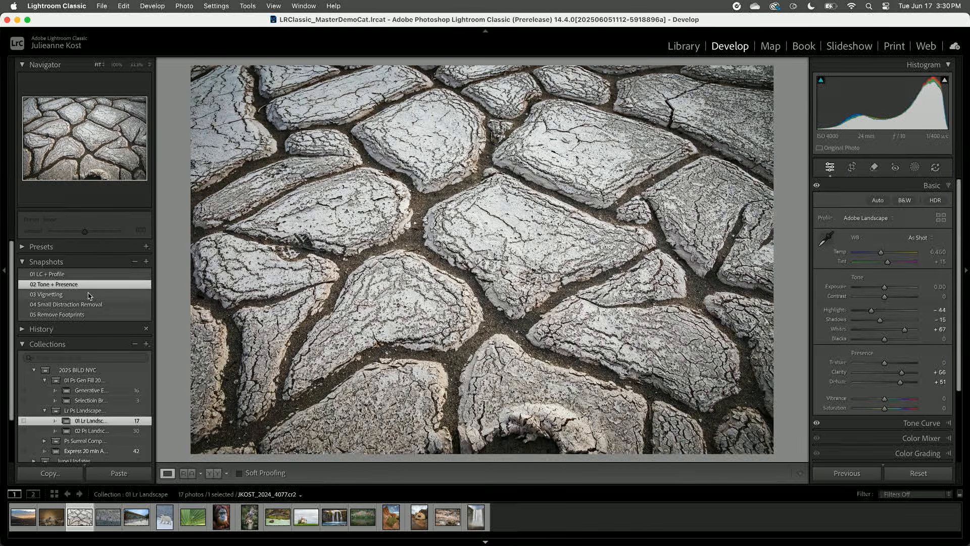
left_click(86, 296)
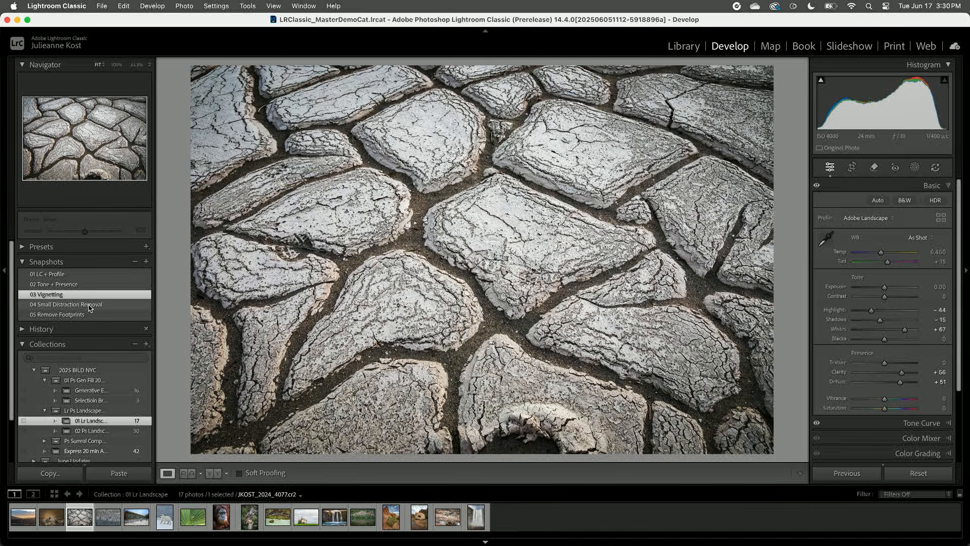
left_click(90, 305)
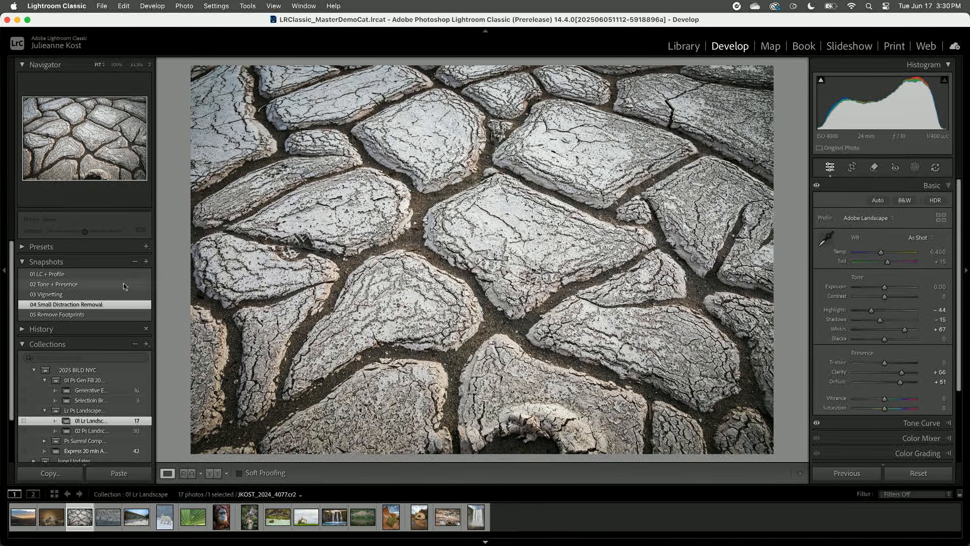
Step: Display all the Remove tool's spots on the cracked-mud photo and inspect the cracks at 100%
key("q")
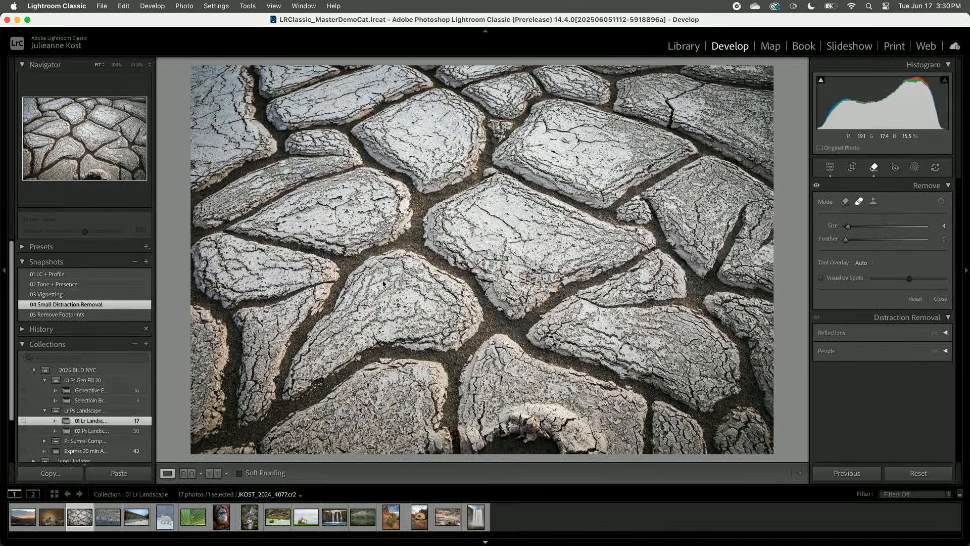
key("h")
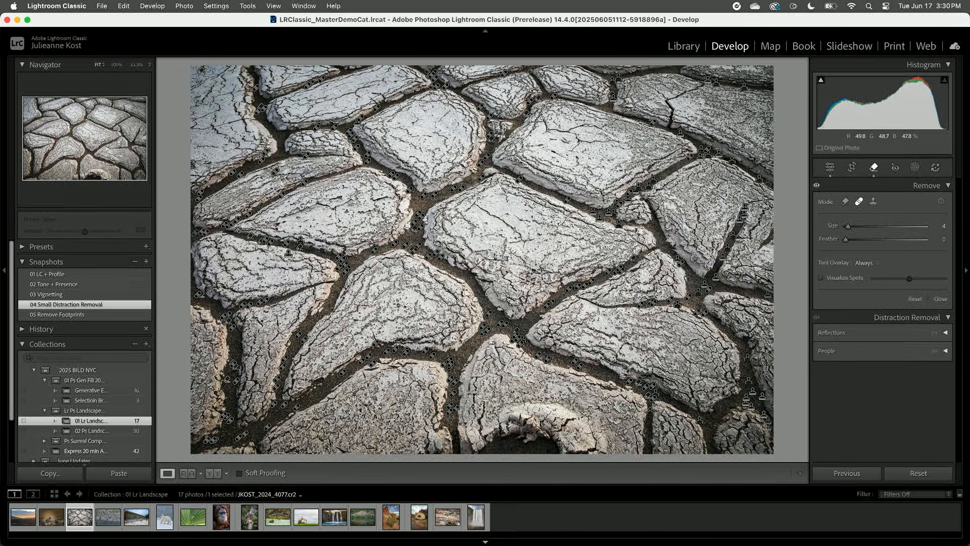
left_click(422, 236)
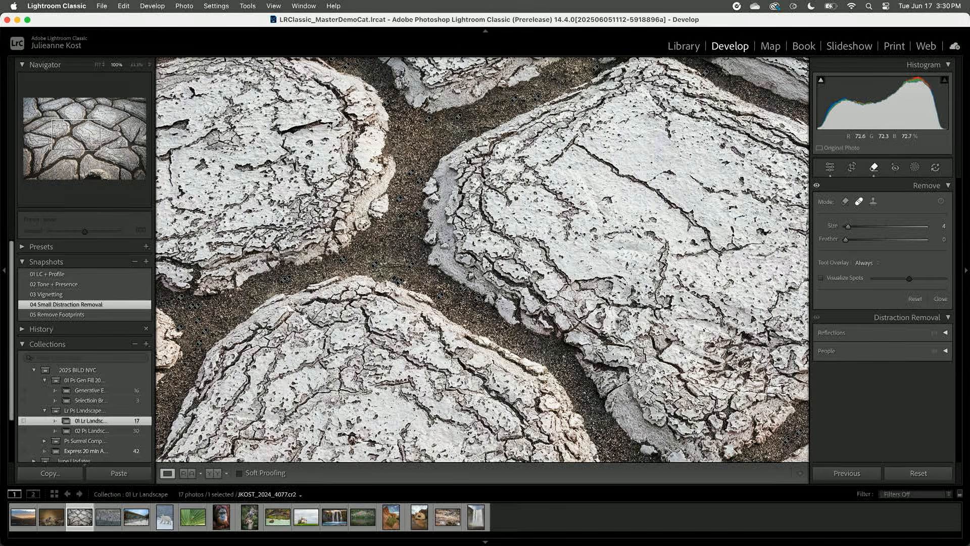
left_click(438, 205)
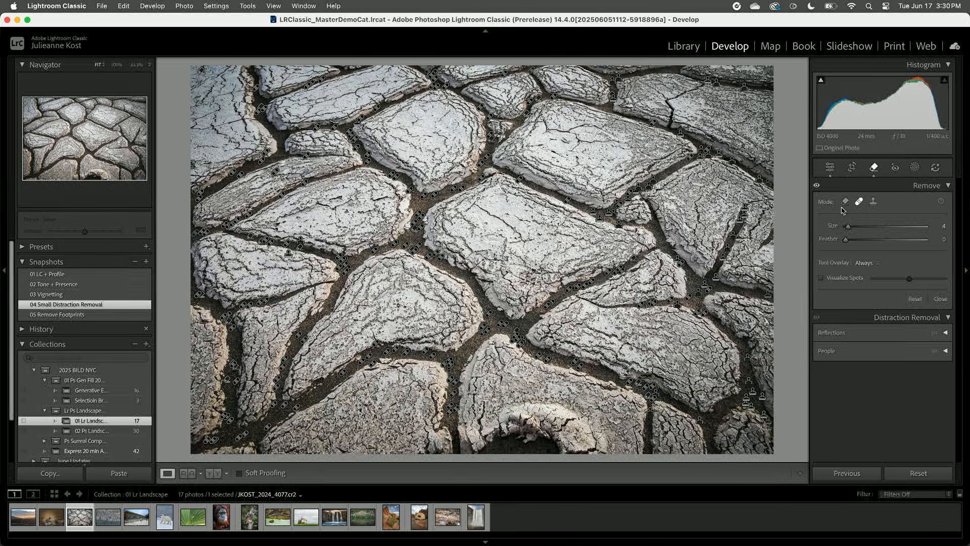
key("h")
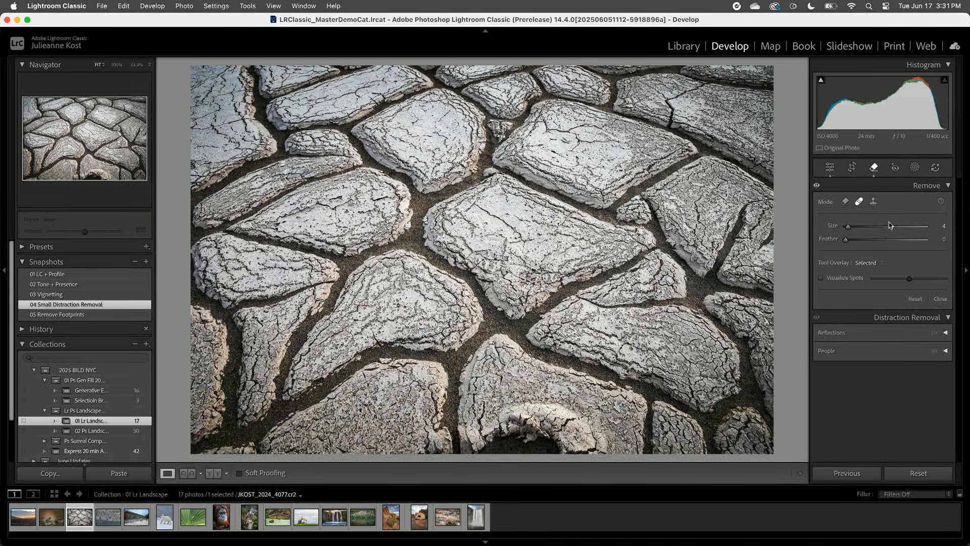
Step: Compare the cracked-mud photo with and without its spot removals, and apply the 05 Remove Footprints snapshot
left_click(818, 187)
left_click(818, 187)
left_click(818, 187)
left_click(817, 187)
left_click(818, 187)
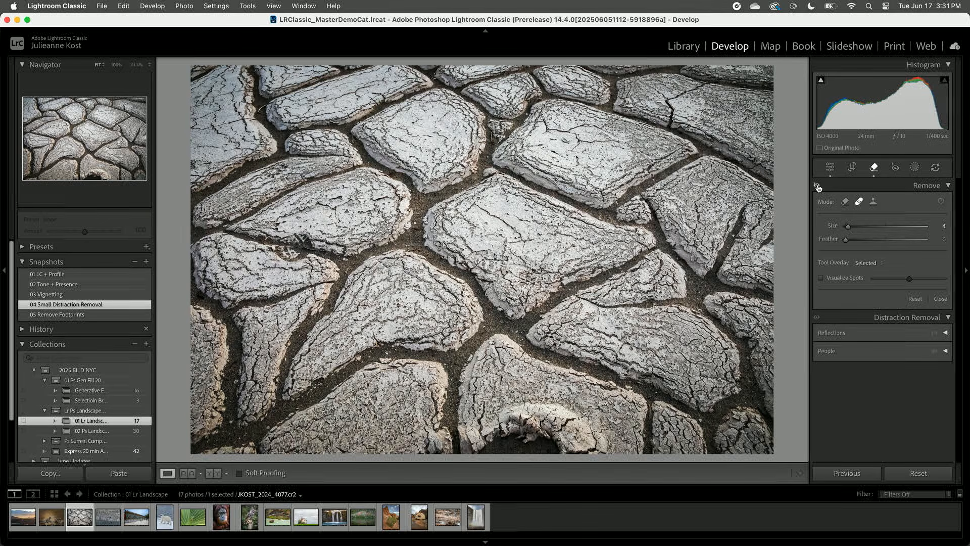
left_click(818, 187)
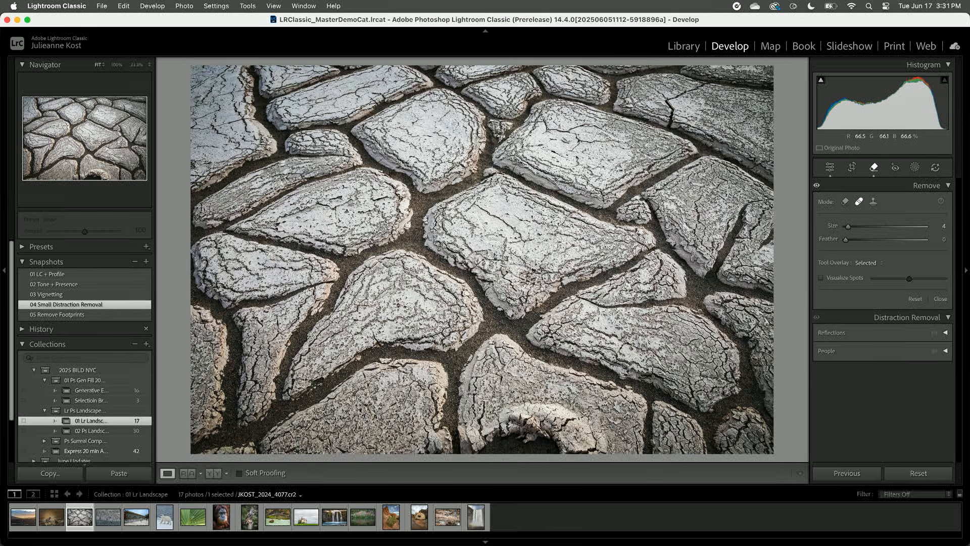
left_click(130, 315)
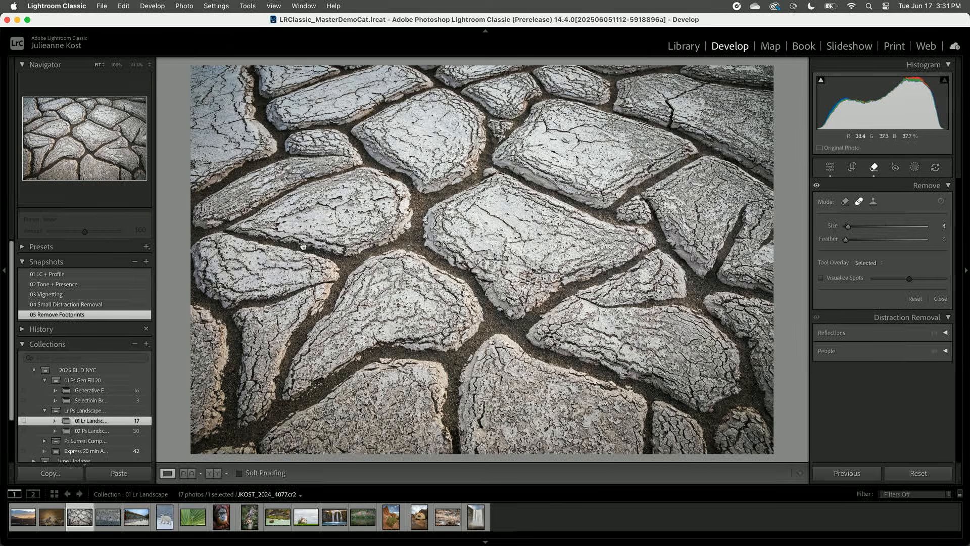
Step: Open the basalt columns photo, detect the people with Distraction Removal, and remove them all
left_click(108, 515)
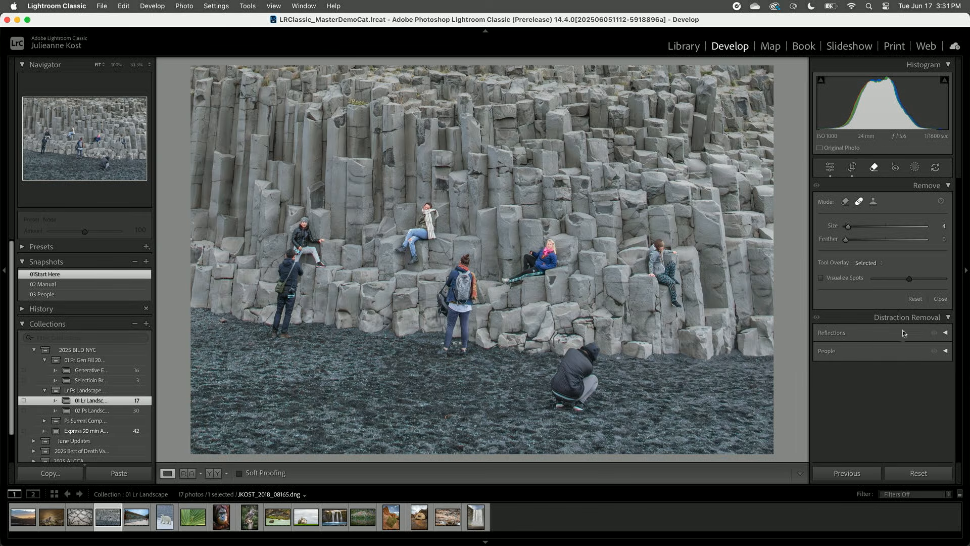
left_click(946, 351)
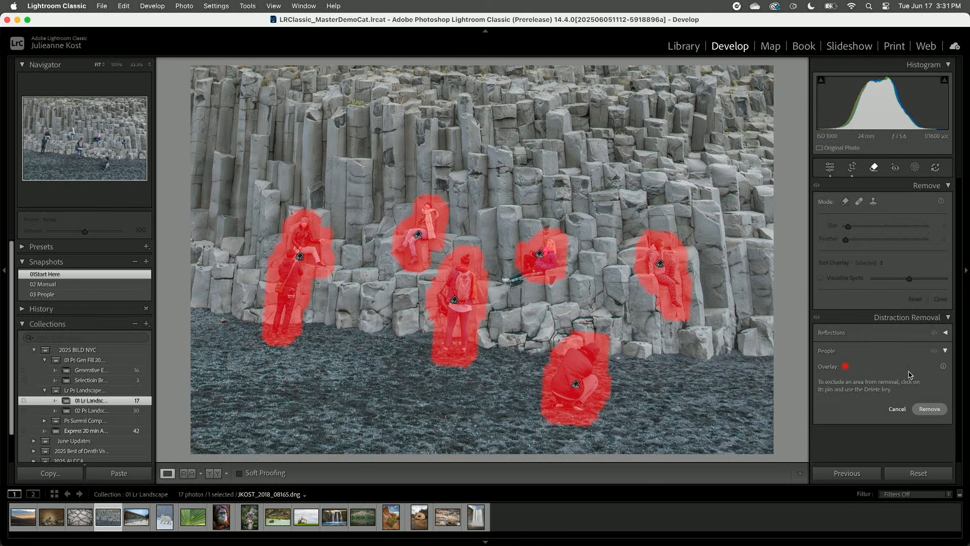
left_click(927, 410)
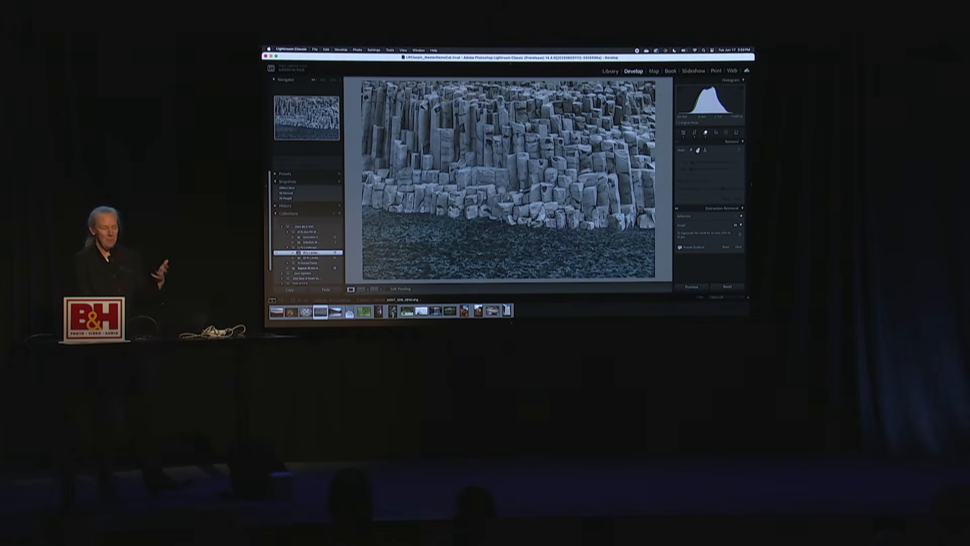
Step: Brush over a small patch on the lower rocks with the Remove tool and remove it using generative AI
left_click(698, 151)
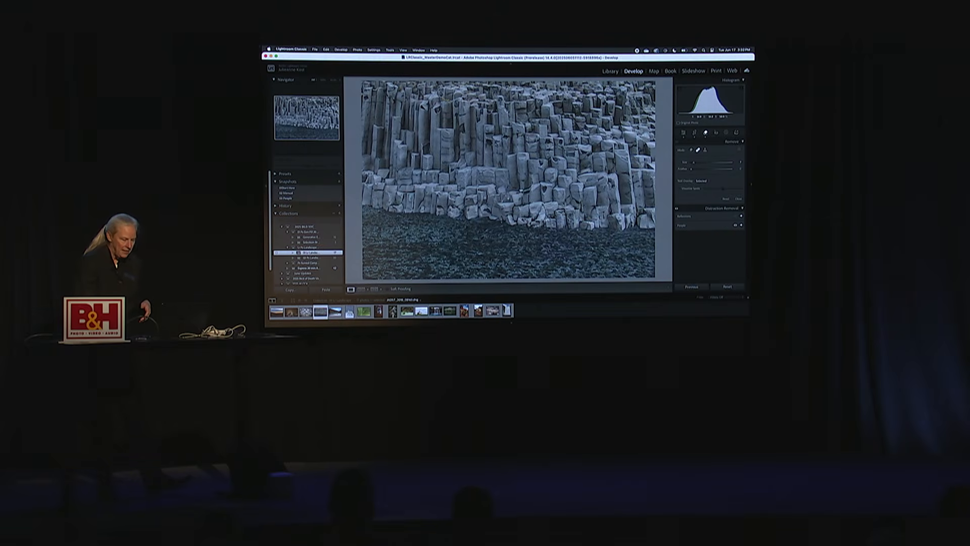
left_click(691, 150)
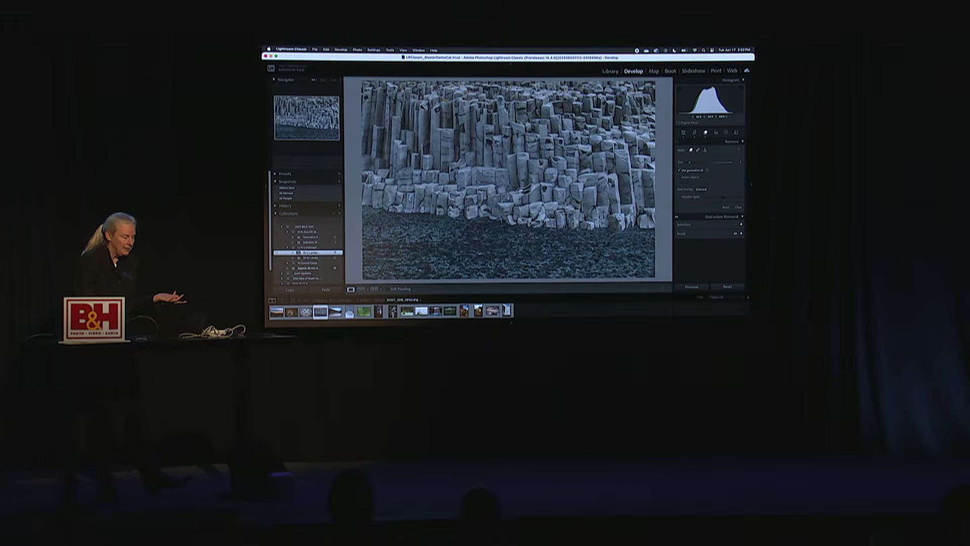
left_click_drag(520, 192, 532, 187)
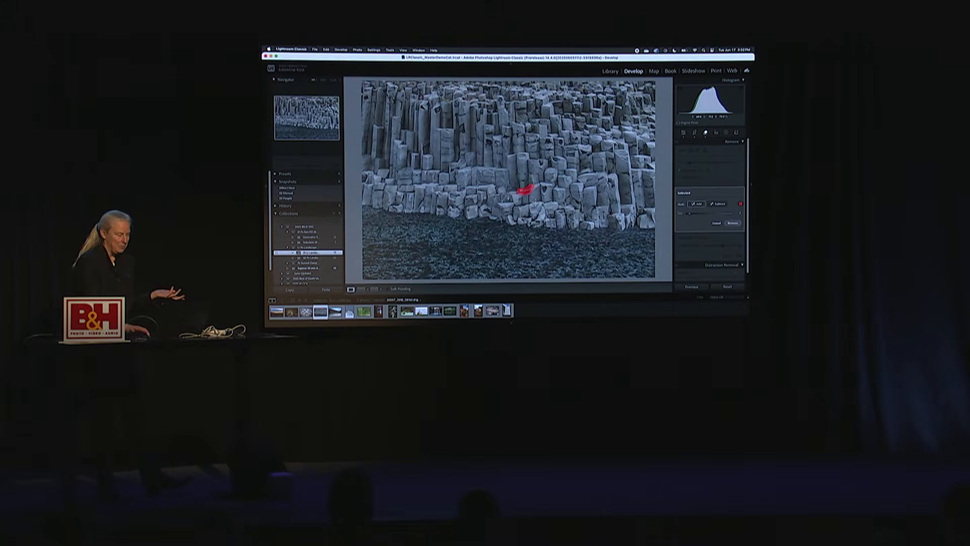
key("Return")
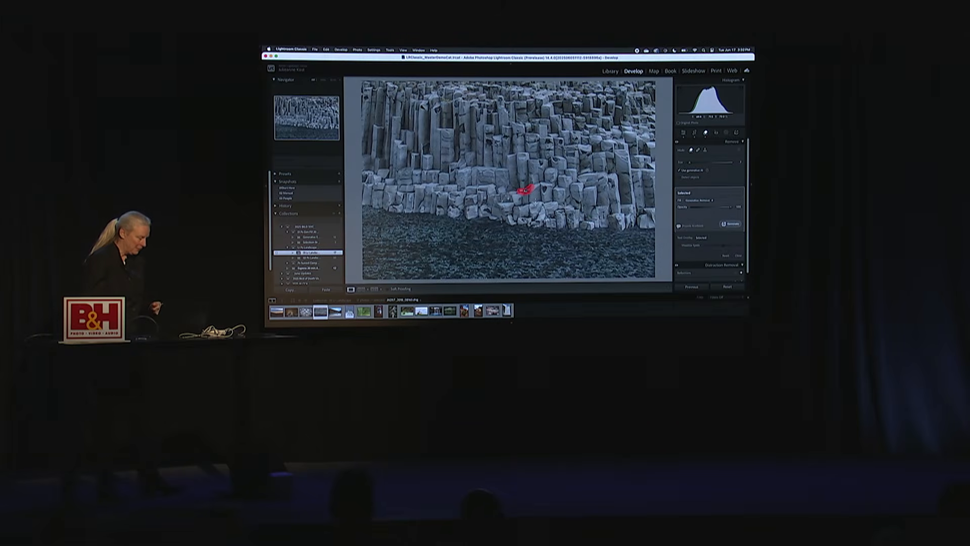
Step: Open the dragon wall photo, detect the background people with Distraction Removal, and remove them
key("Right")
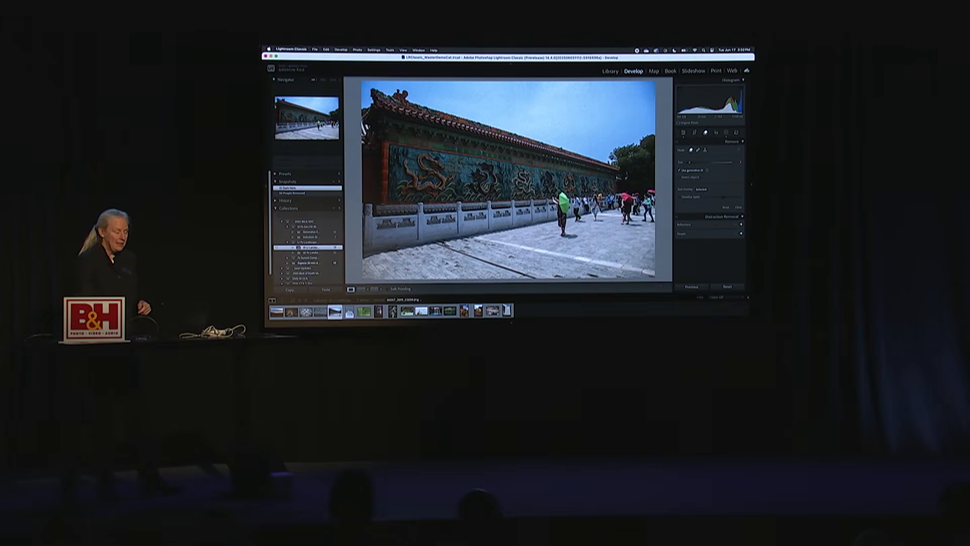
left_click(742, 234)
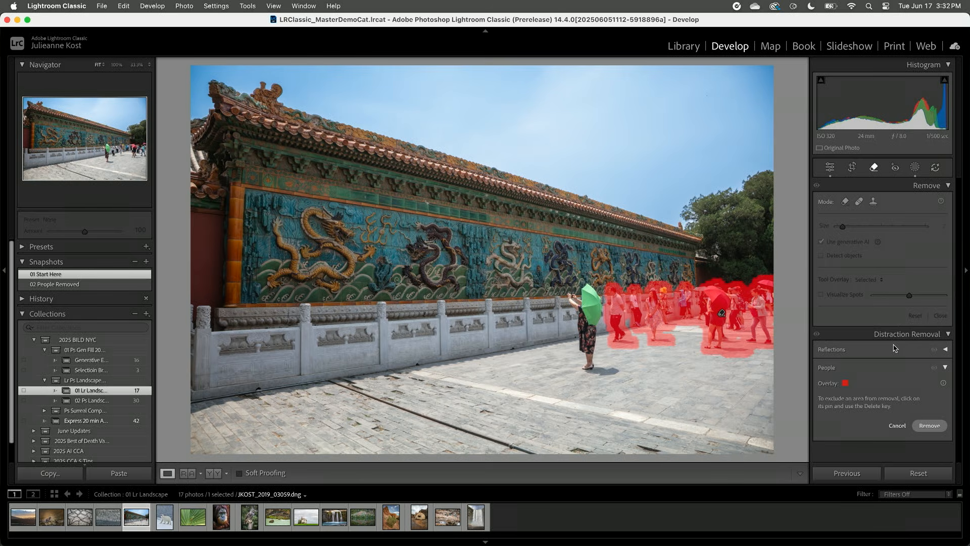
left_click(924, 426)
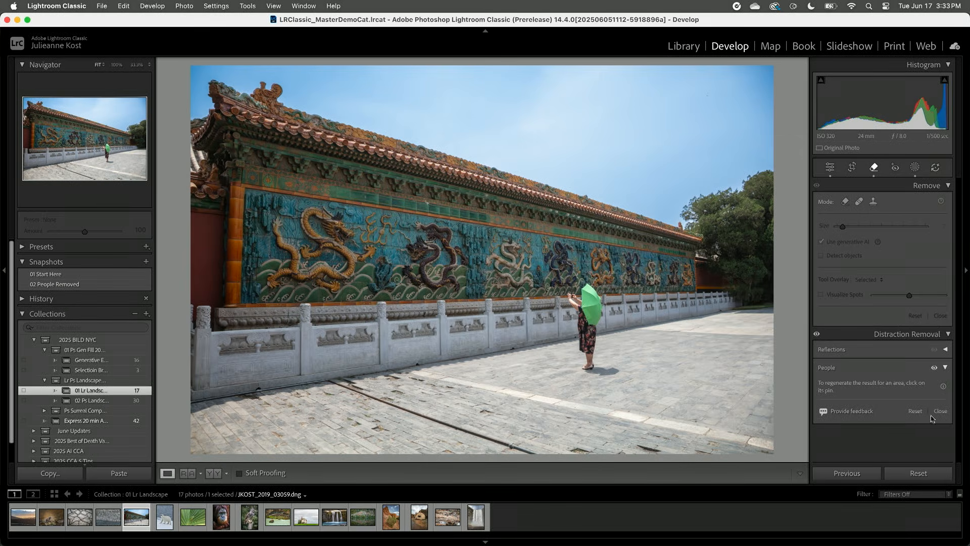
Step: Compare the dragon wall photo with and without the people removal
left_click(935, 368)
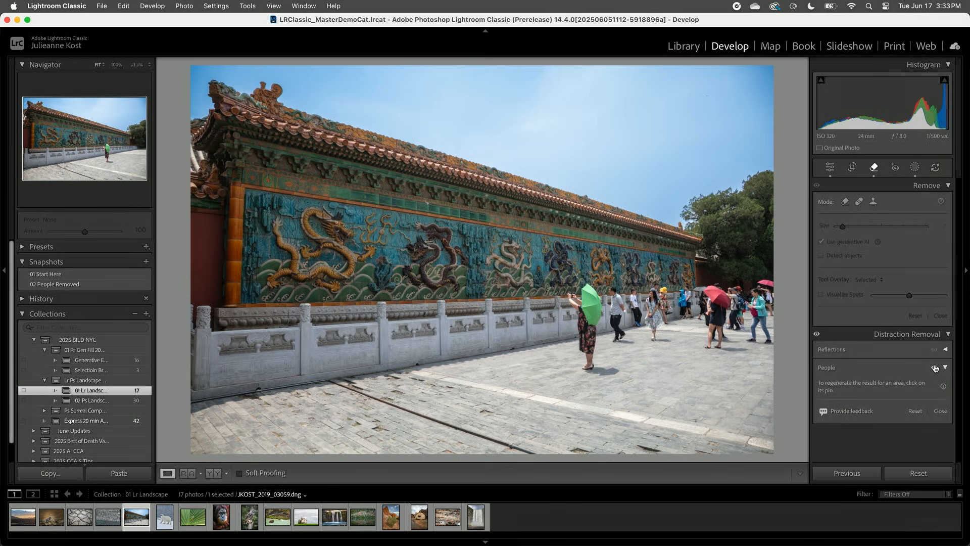
left_click(935, 368)
left_click(934, 367)
left_click(934, 368)
left_click(934, 368)
left_click(933, 369)
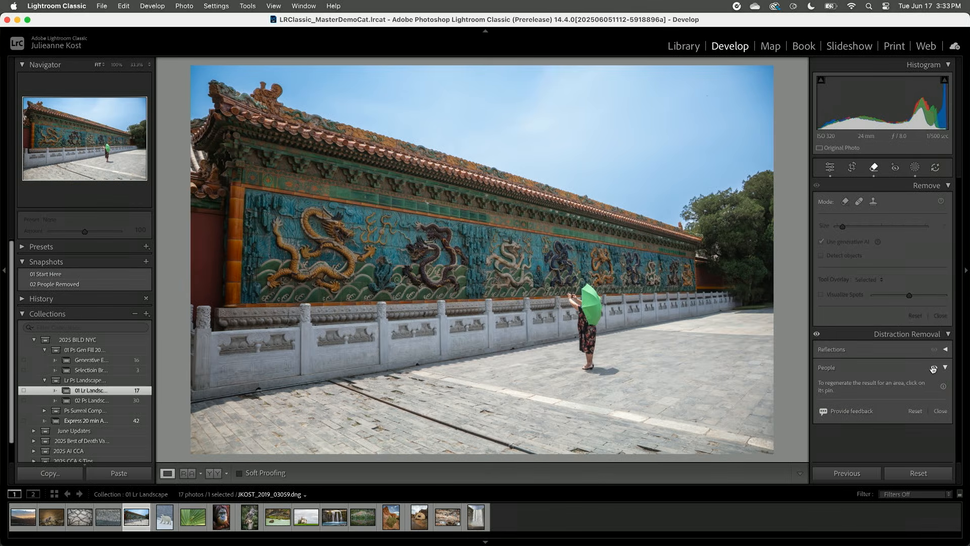
Step: Open the polar bear photo, magnify the bear's head, and apply Lens Blur
left_click(165, 516)
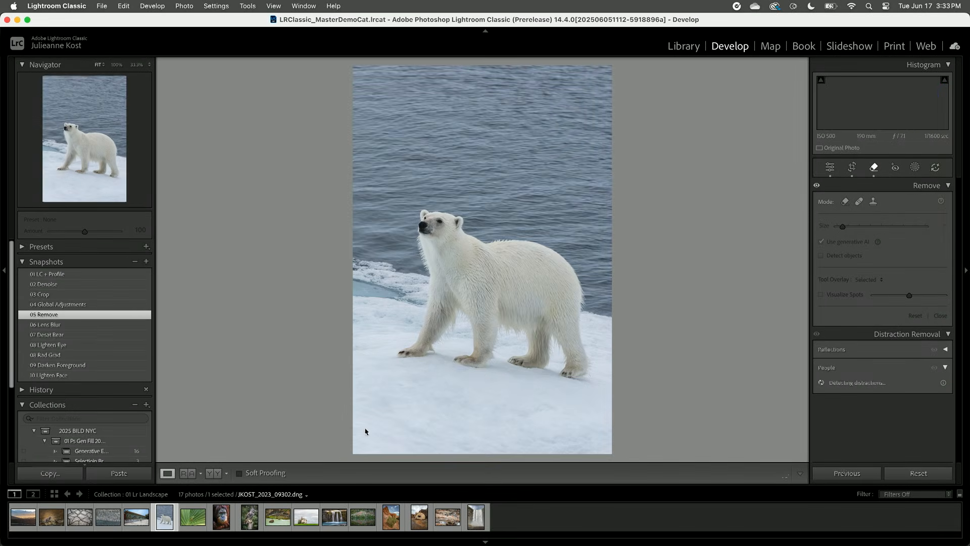
left_click(436, 251)
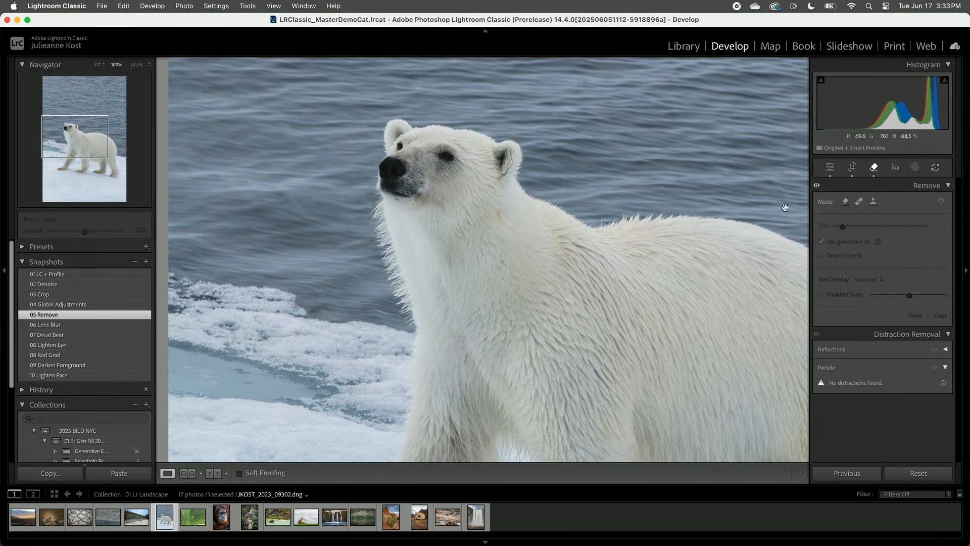
left_click(831, 171)
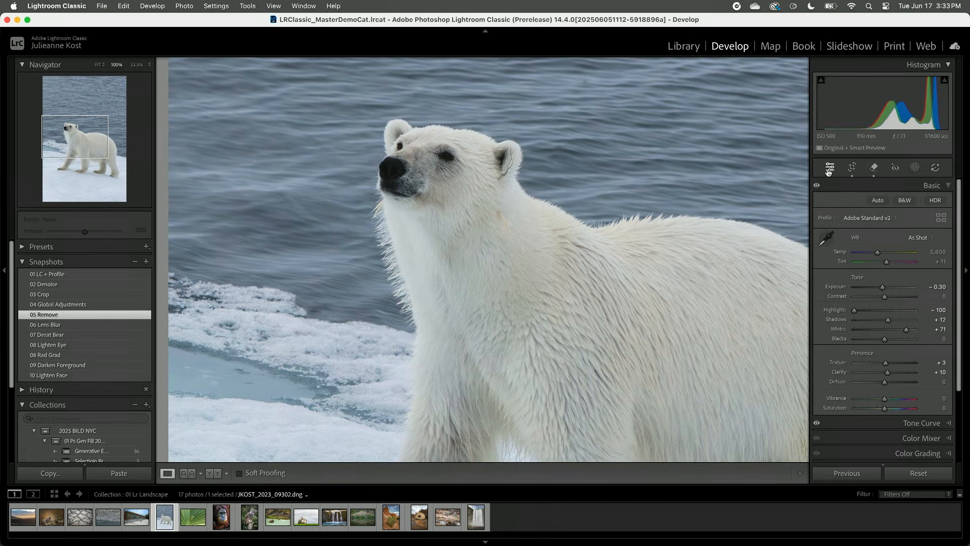
scroll(884, 348, "down", 5)
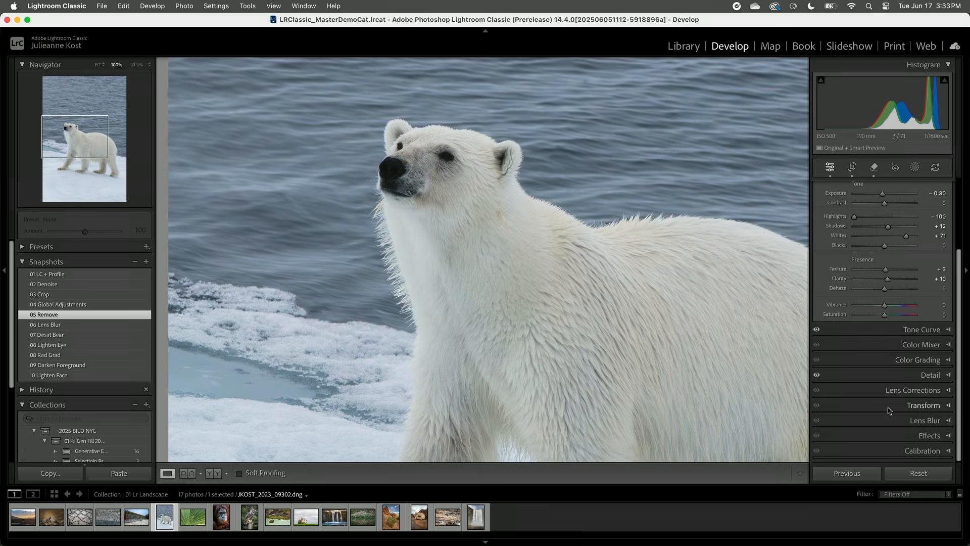
left_click(919, 421)
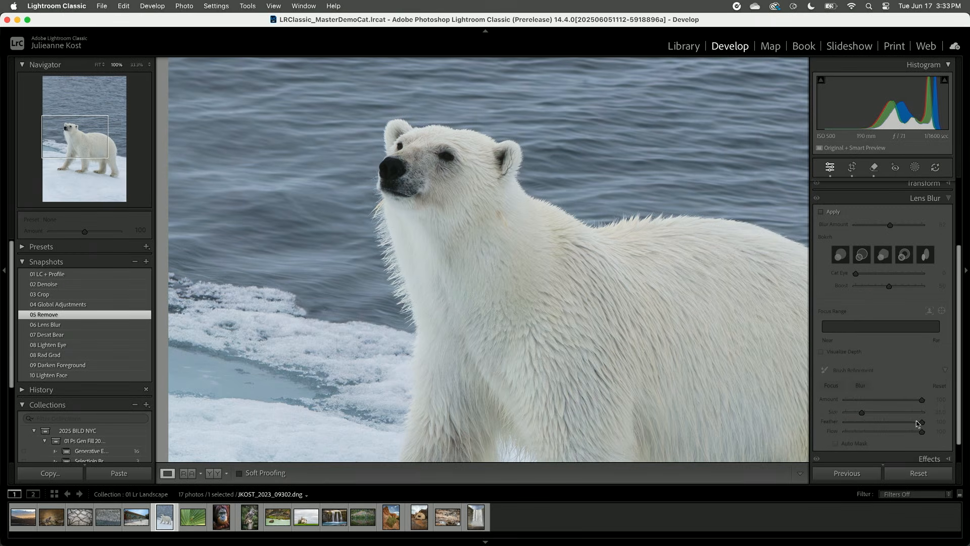
left_click(821, 213)
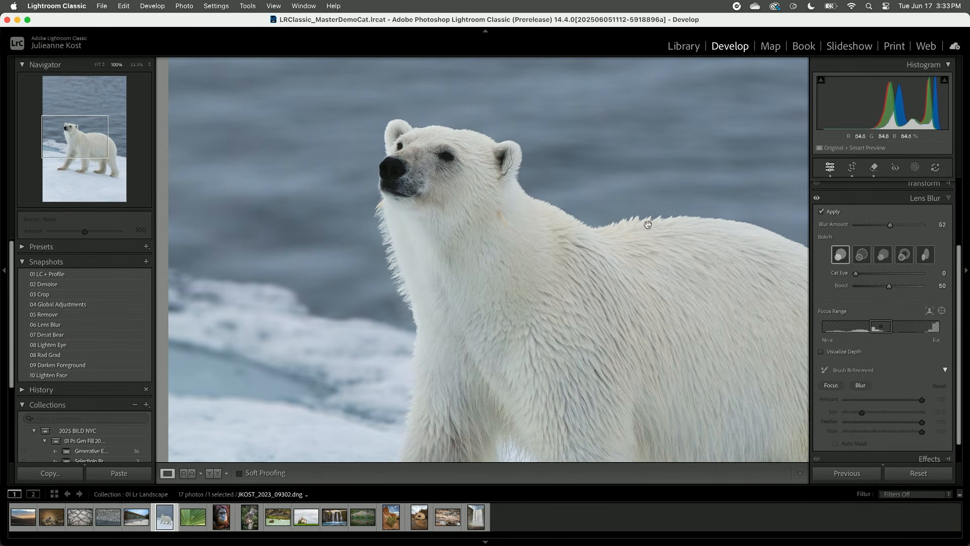
Step: Compare the polar bear photo with and without the Lens Blur effect
left_click(818, 198)
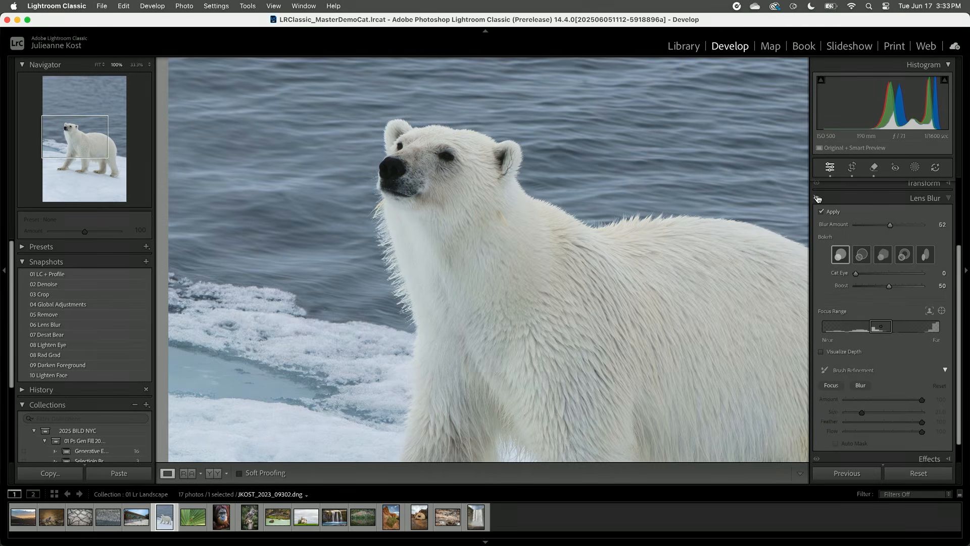
left_click(817, 199)
left_click(818, 198)
left_click(817, 199)
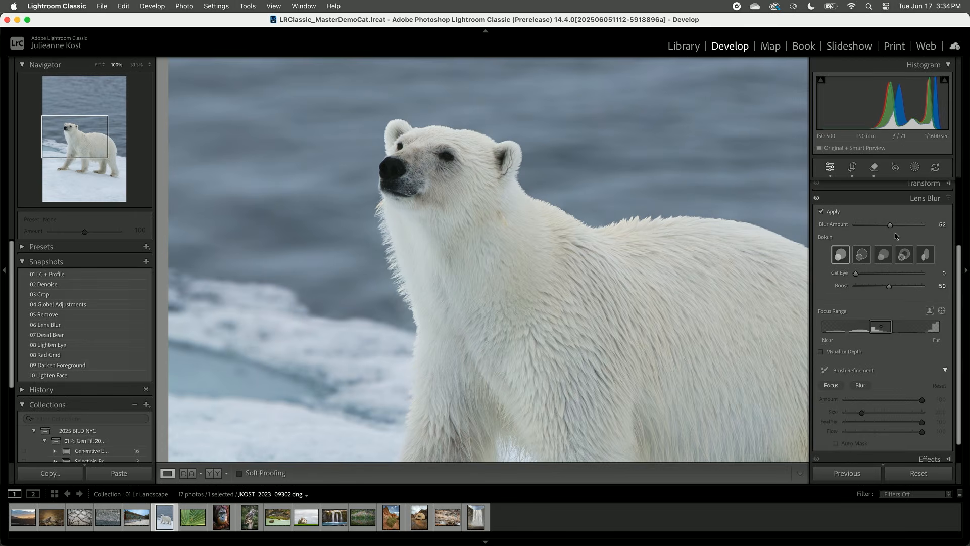
Step: Set the blur amount to 35 and sample the focus point on the water, then on the snow in front of the bear
left_click_drag(889, 226, 879, 226)
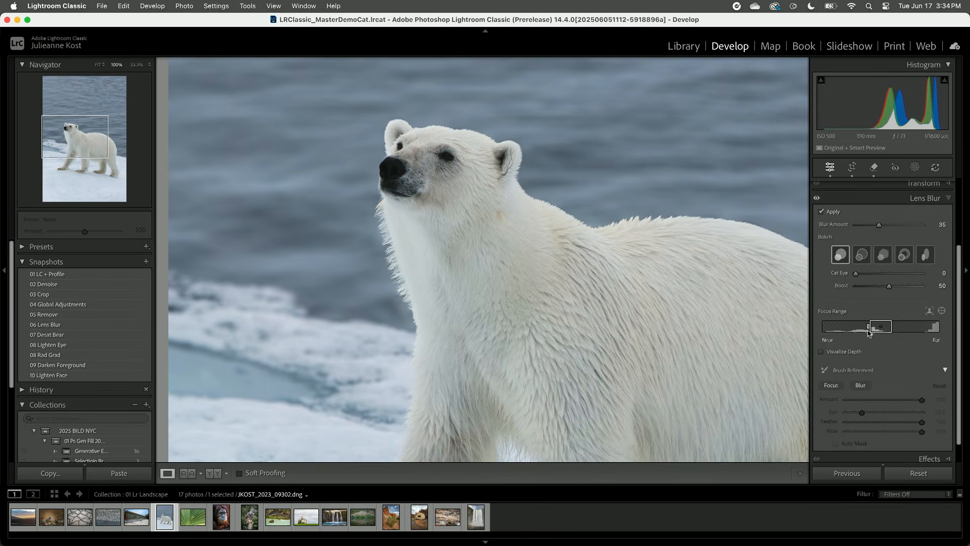
left_click(540, 348)
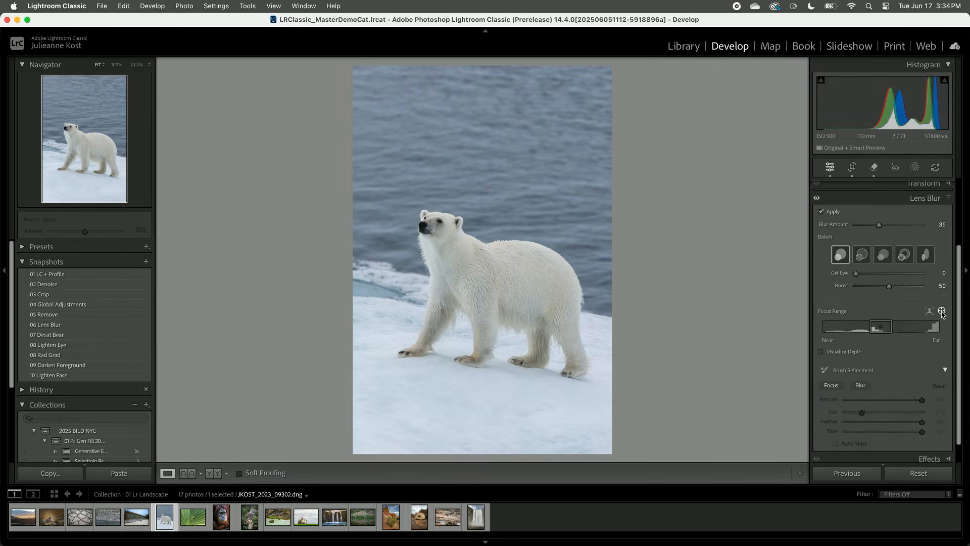
left_click(943, 312)
left_click(531, 120)
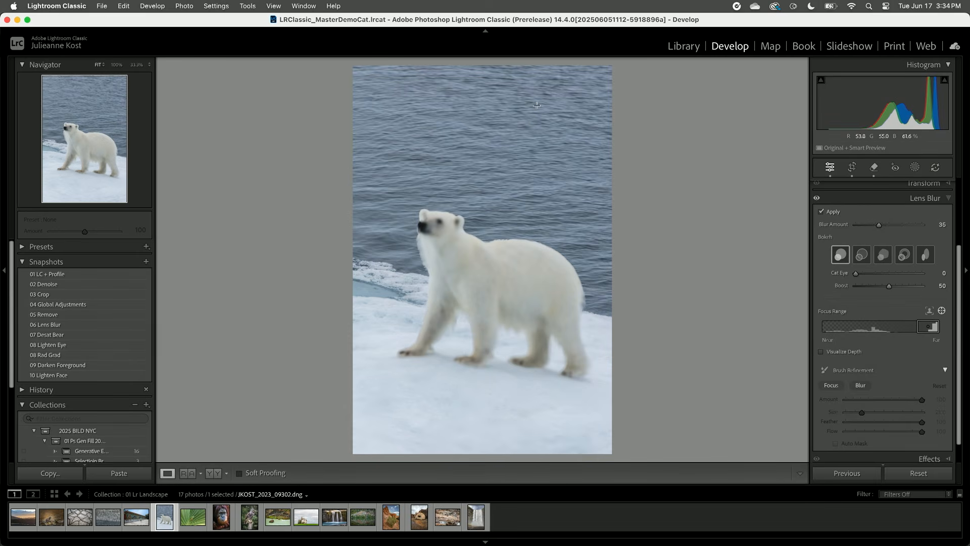
left_click(466, 403)
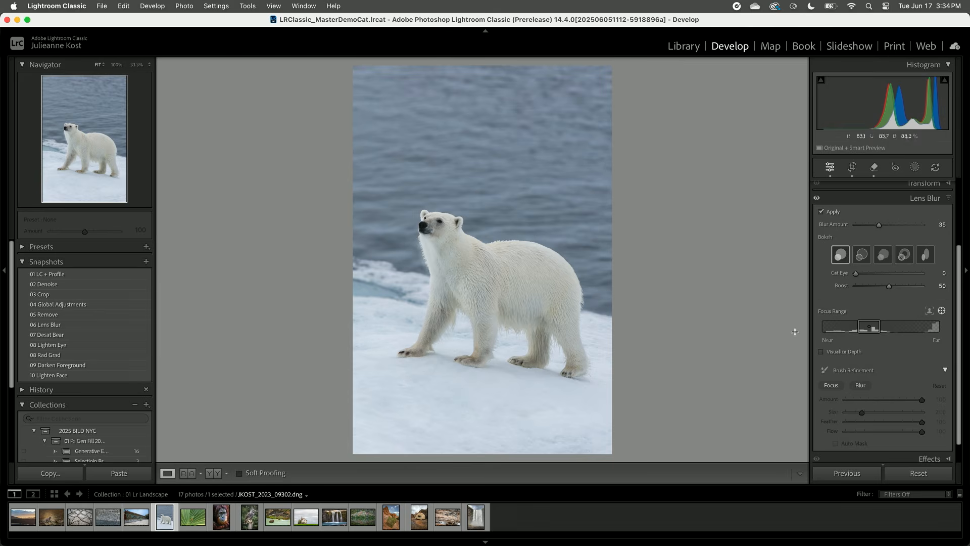
Step: Shift the bear photo's focus range slightly farther away and widen it by extending its far edge
mouse_move(870, 330)
mouse_move(874, 332)
left_mouse_down()
mouse_move(915, 334)
mouse_move(877, 333)
left_mouse_up()
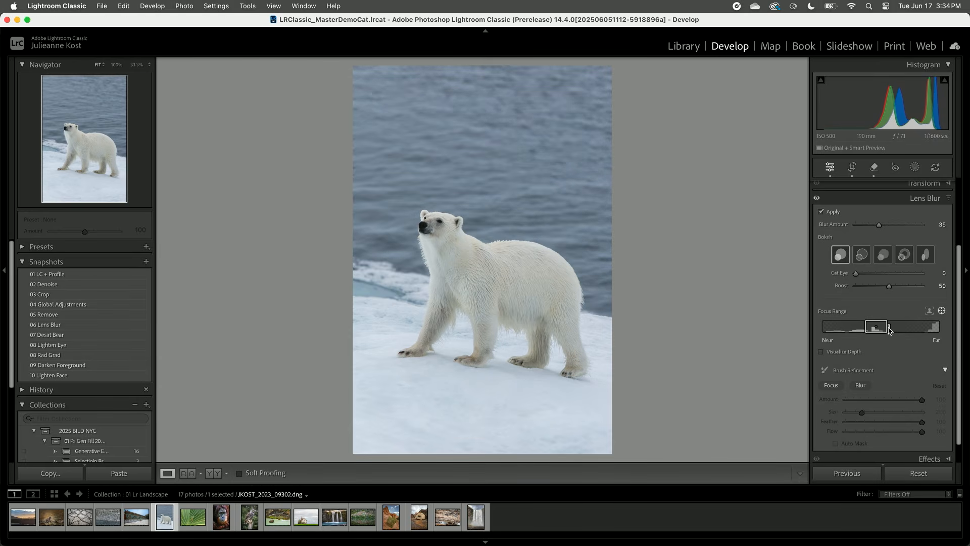
left_click_drag(888, 334, 908, 332)
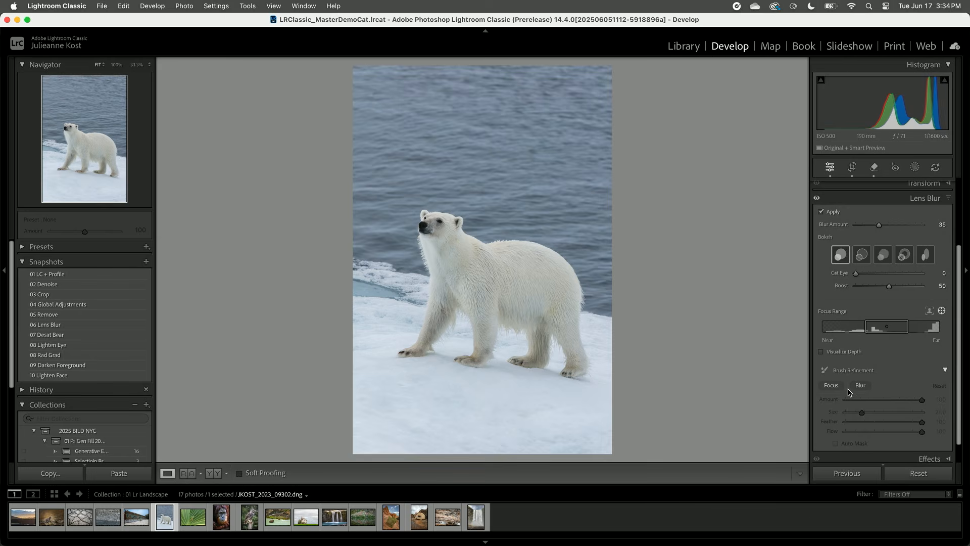
Step: Open the green frog photo and apply Lens Blur with a blur amount of 100
left_click(196, 521)
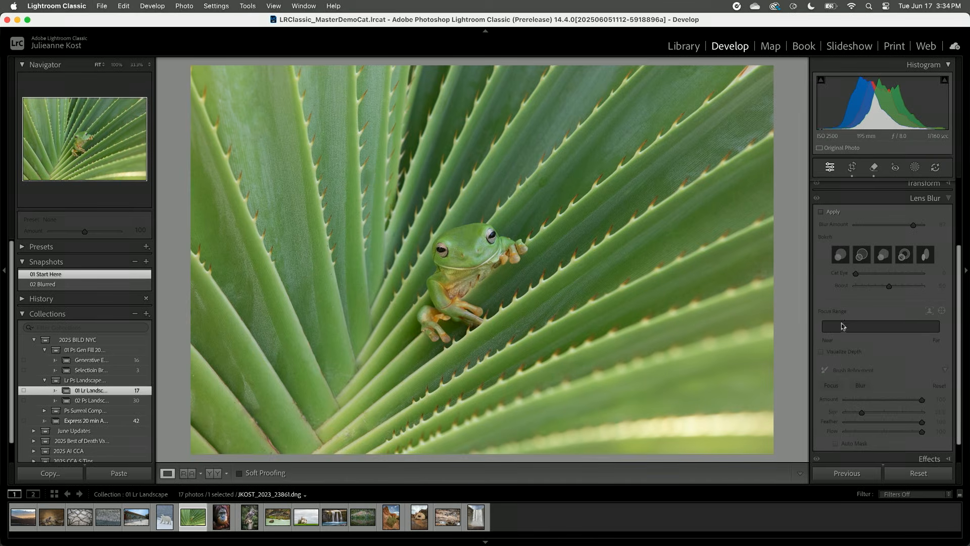
left_click(821, 212)
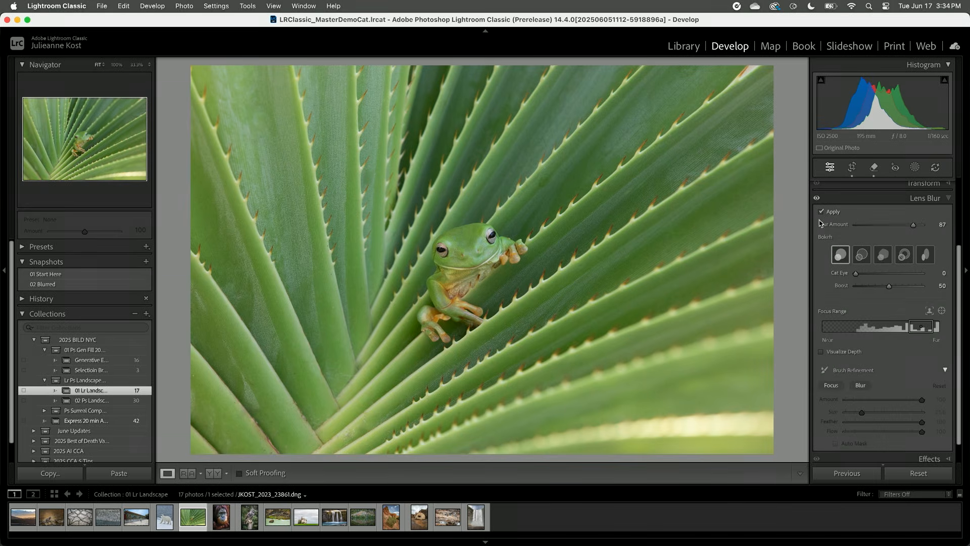
left_click_drag(912, 224, 926, 226)
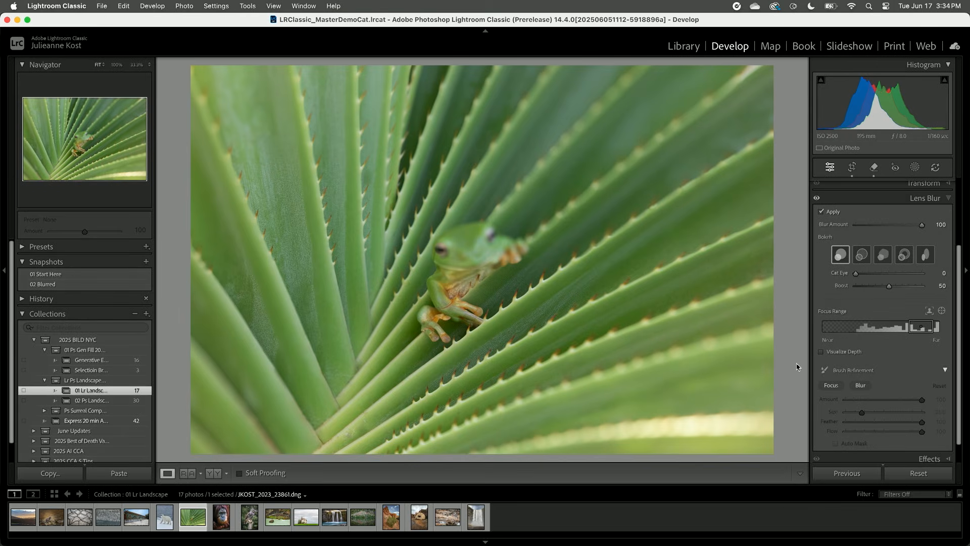
Step: Visualize the frog photo's depth and move the focus range to the nearest end, checking the blur without the depth overlay
left_click(821, 352)
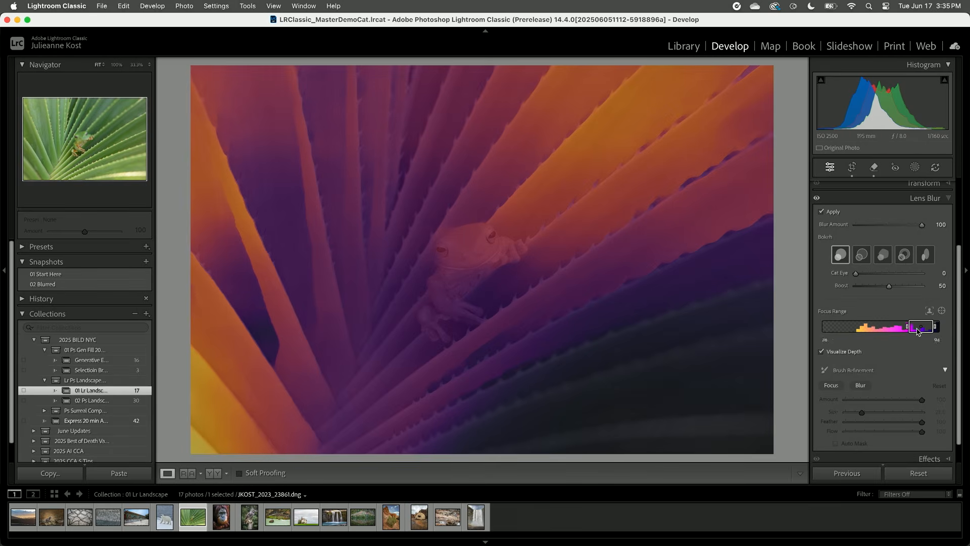
left_click_drag(919, 327, 827, 327)
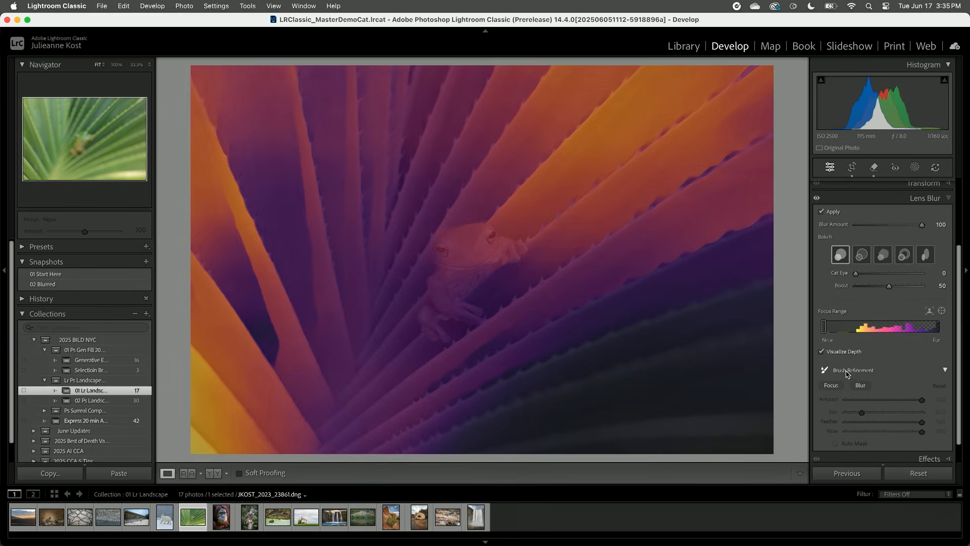
left_click(821, 352)
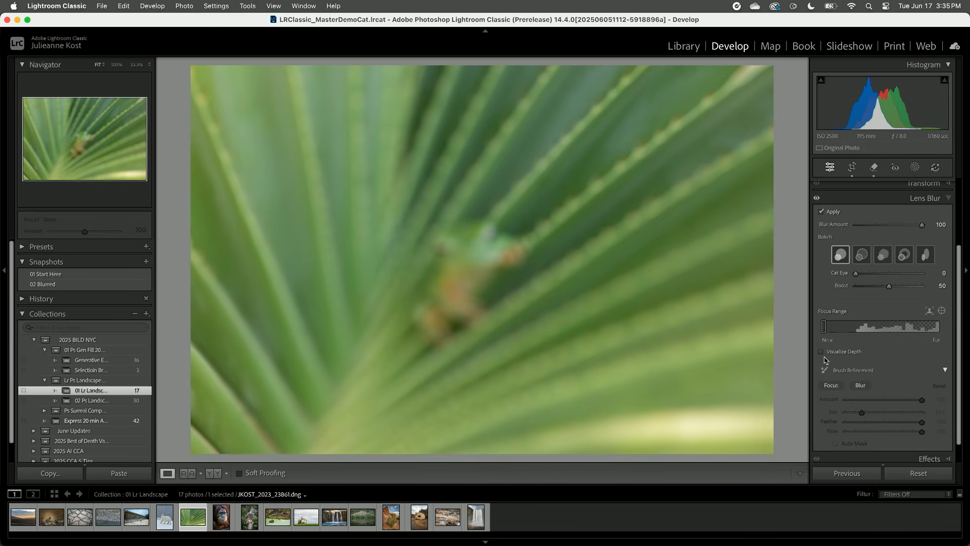
left_click(821, 352)
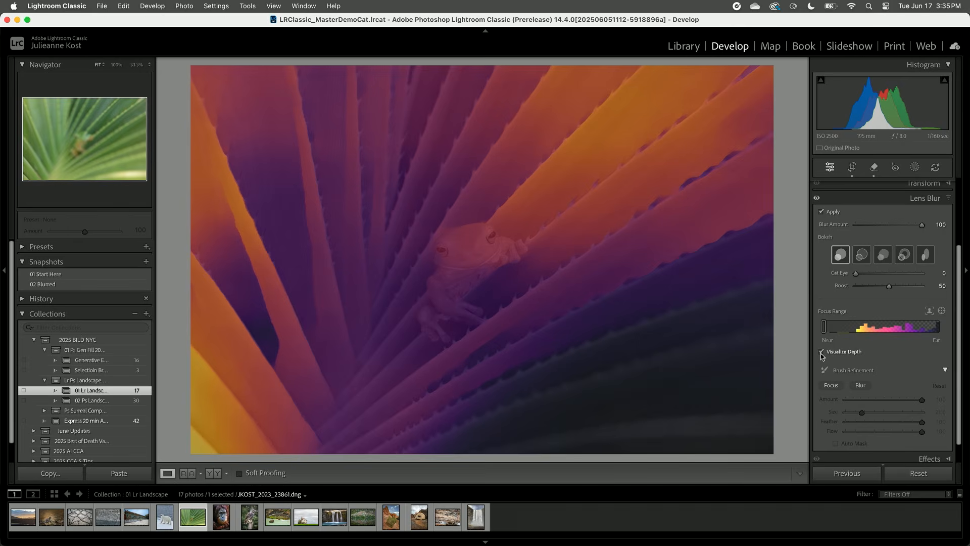
Step: Paint over the entire frog photo with the Blur refinement brush at amount 200 and size 56
left_click(863, 387)
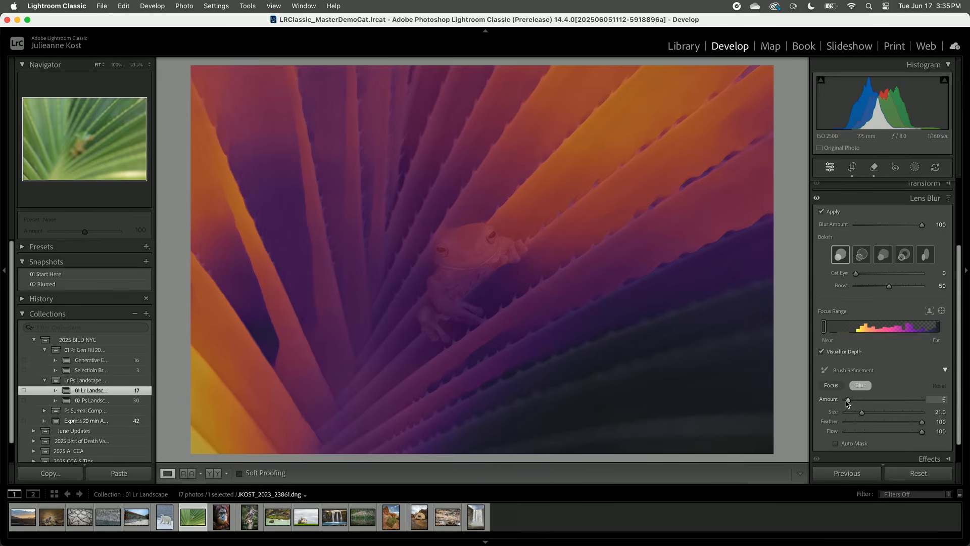
left_click_drag(848, 400, 934, 409)
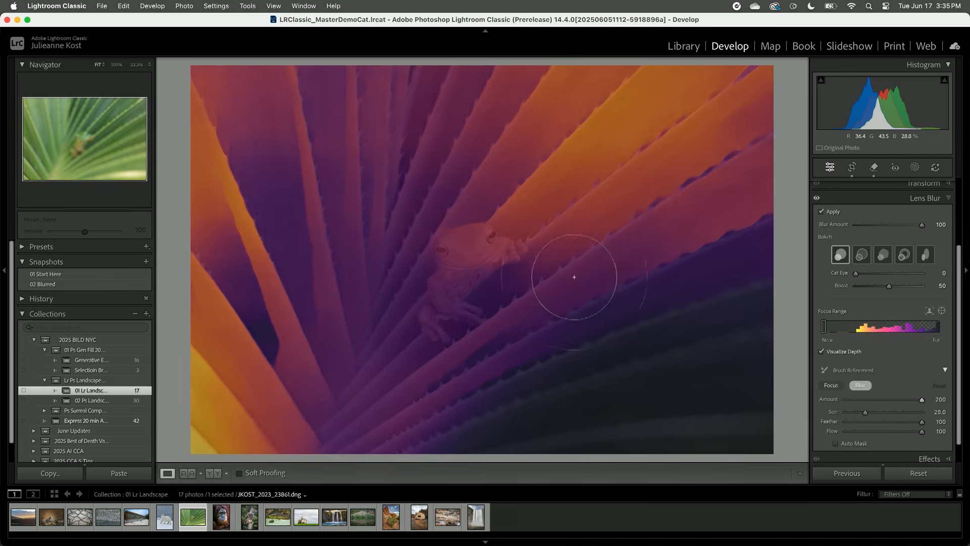
key("bracketright")
key("bracketright")
key("bracketright")
key("bracketright")
key("bracketright")
key("bracketright")
key("bracketright")
mouse_move(734, 106)
left_mouse_down()
mouse_move(245, 104)
mouse_move(212, 197)
mouse_move(225, 354)
mouse_move(249, 411)
mouse_move(238, 429)
left_mouse_up()
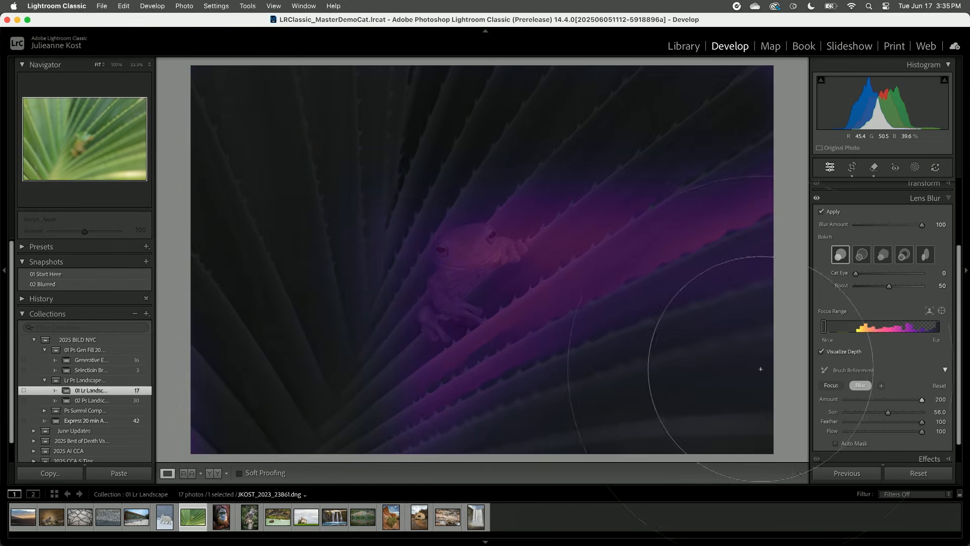
mouse_move(760, 369)
left_mouse_down()
mouse_move(393, 355)
mouse_move(589, 246)
mouse_move(637, 205)
mouse_move(539, 324)
mouse_move(736, 229)
mouse_move(728, 287)
mouse_move(752, 150)
mouse_move(509, 123)
mouse_move(308, 117)
mouse_move(285, 274)
mouse_move(704, 344)
left_mouse_up()
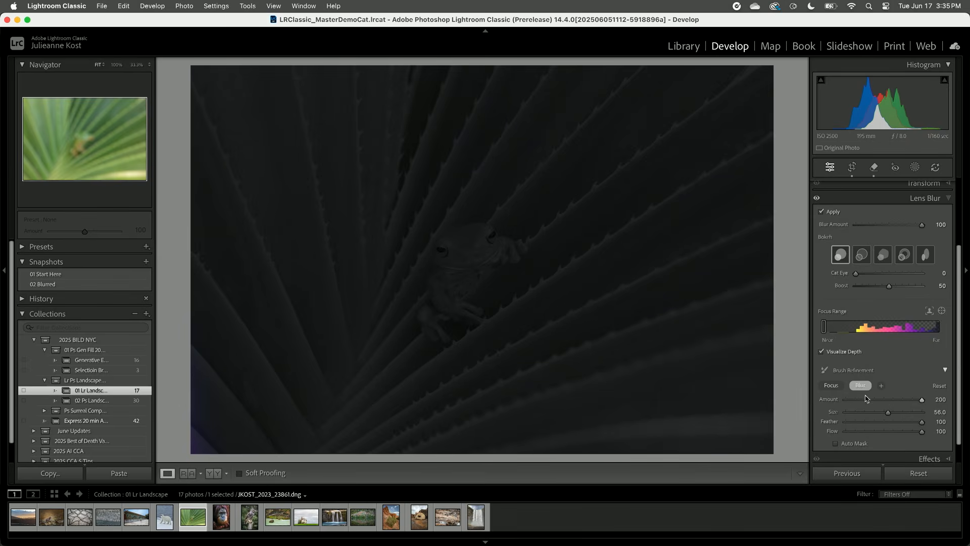
Step: Turn off the depth overlay and paint diagonally across the frog and its leaves with the Focus brush at amount 57, size 39
left_click(831, 386)
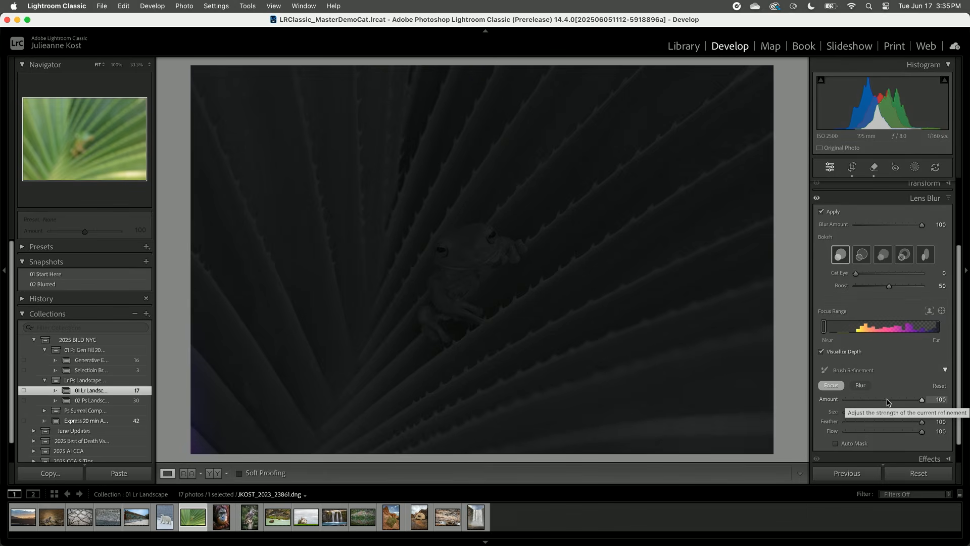
left_click(889, 401)
left_click_drag(888, 402, 890, 400)
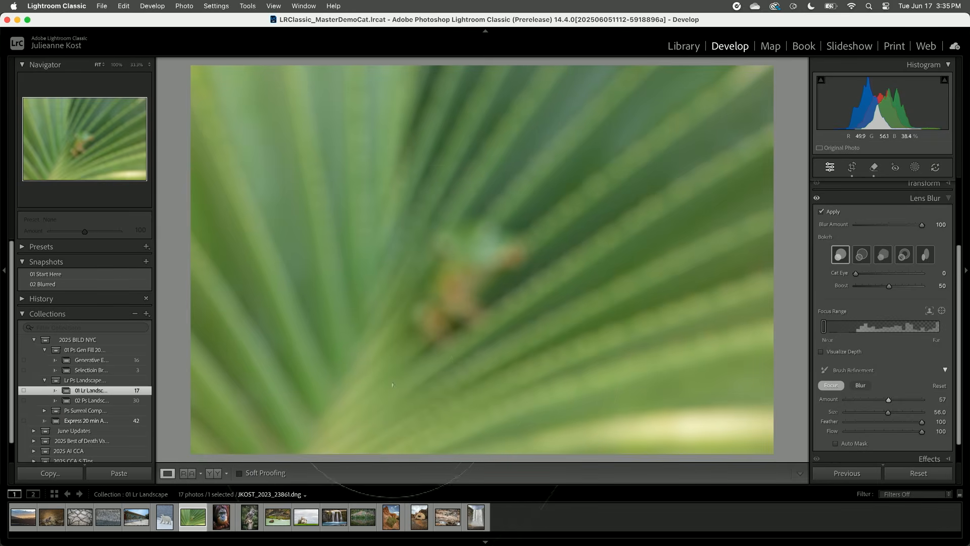
key("bracketleft")
key("bracketleft")
key("bracketleft")
key("bracketleft")
key("bracketleft")
key("bracketleft")
key("bracketleft")
key("bracketleft")
key("bracketleft")
key("bracketleft")
key("bracketleft")
key("bracketleft")
key("bracketleft")
key("bracketleft")
key("bracketleft")
key("bracketleft")
key("bracketleft")
mouse_move(329, 413)
left_mouse_down()
mouse_move(455, 329)
mouse_move(556, 174)
left_mouse_up()
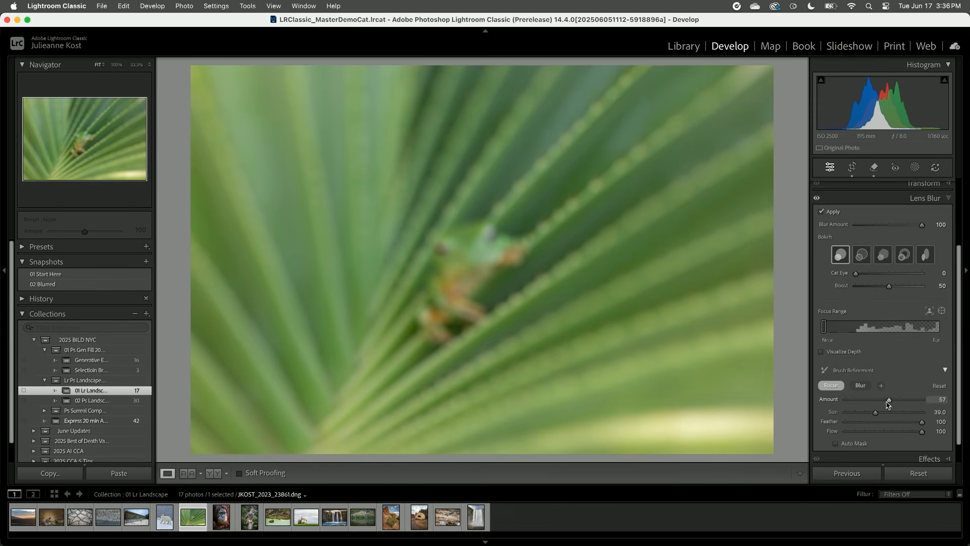
Step: Paint focus at amount 100 over the frog and the leaves behind it, and set the brush amount to 76 for the neighbouring leaves
left_click_drag(890, 399, 926, 399)
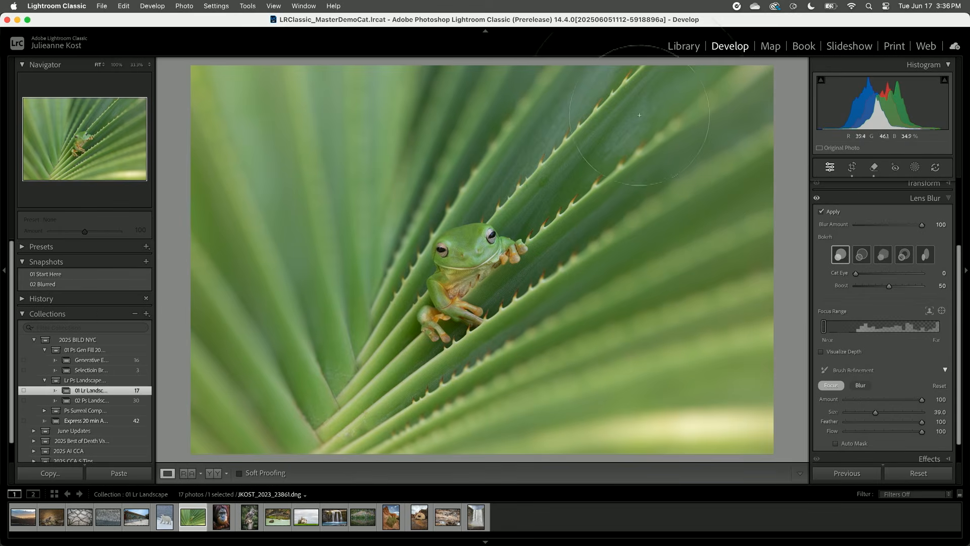
left_click_drag(649, 124, 759, 69)
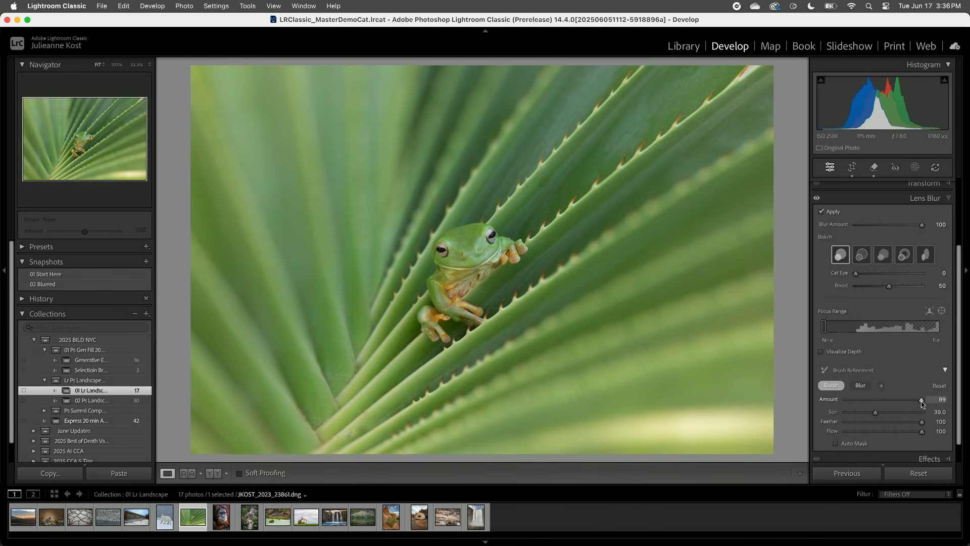
left_click_drag(921, 400, 904, 408)
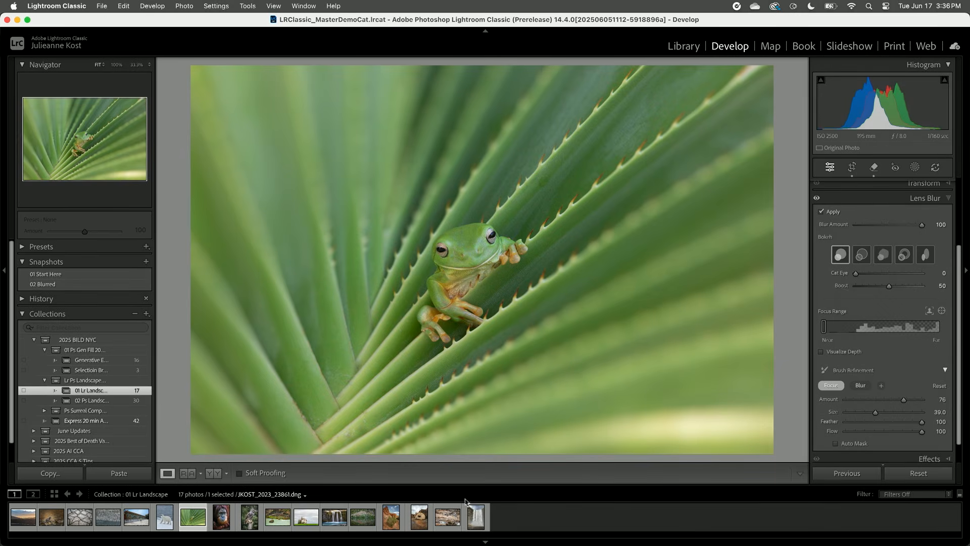
Step: Open the orangutan photo and load its 01 LC + Profile and 02 Denoise snapshots in turn
left_click(219, 521)
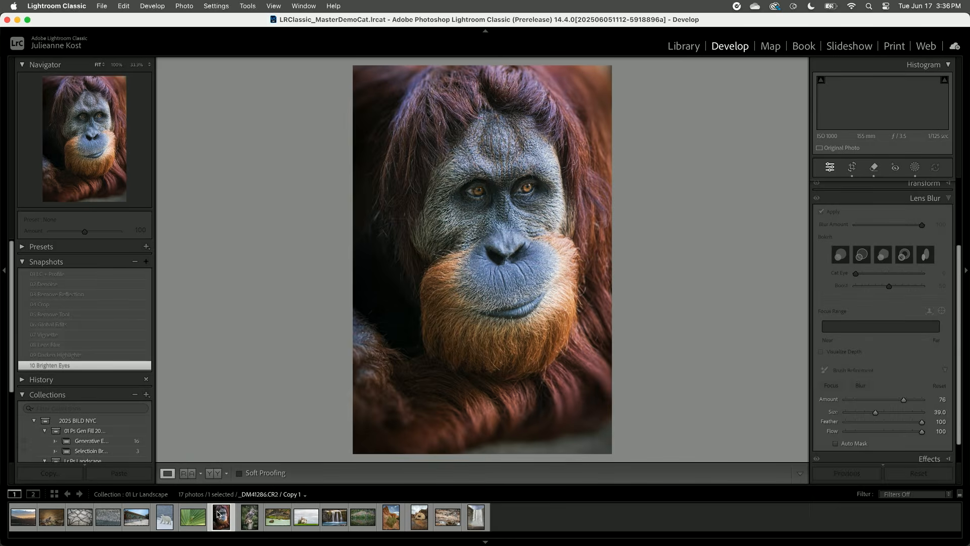
left_click(117, 276)
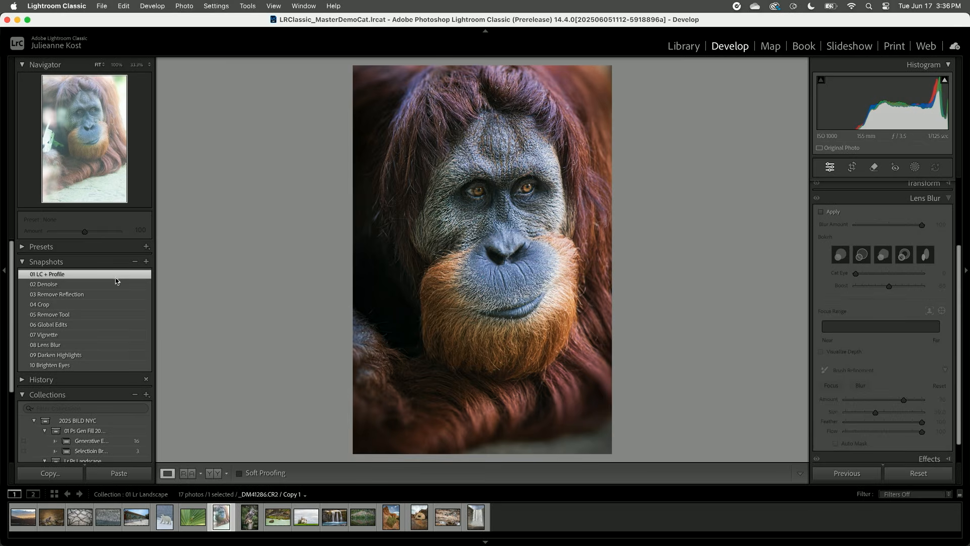
left_click(115, 286)
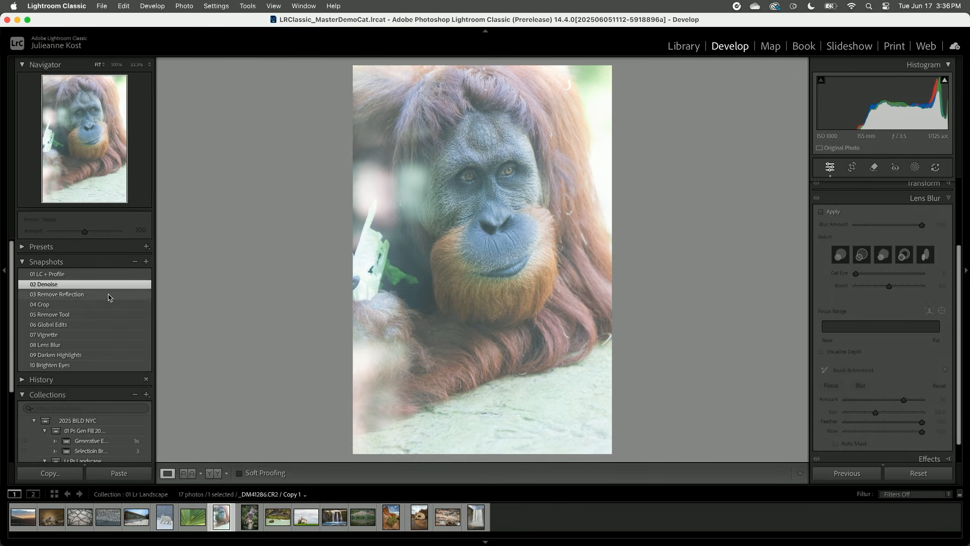
Step: Load the orangutan's 02 Denoise snapshot and copy its settings to the Before state
left_click(110, 294)
left_click(108, 286)
right_click(107, 287)
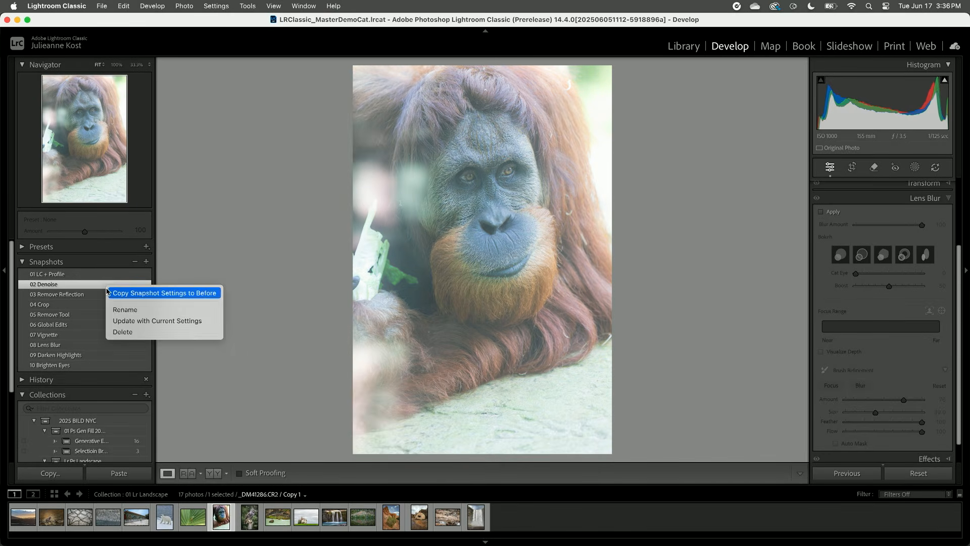
left_click(107, 292)
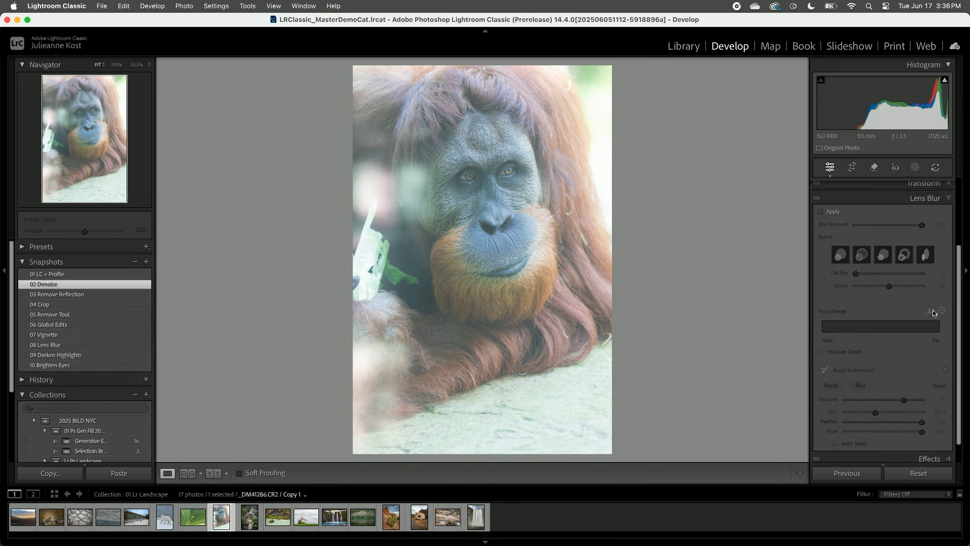
Step: Apply reflection removal to the orangutan photo through Distraction Removal, at Best quality
scroll(934, 314, "down", 1)
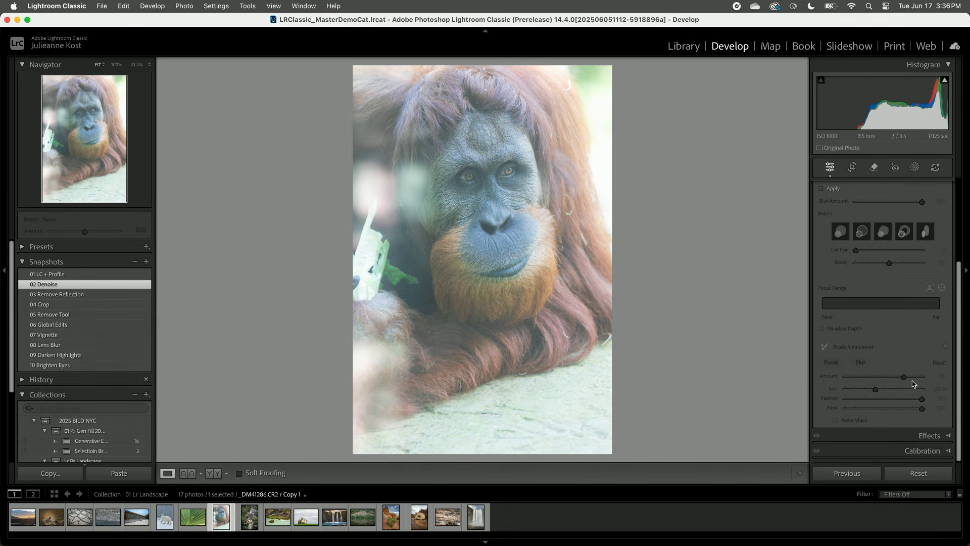
left_click(874, 168)
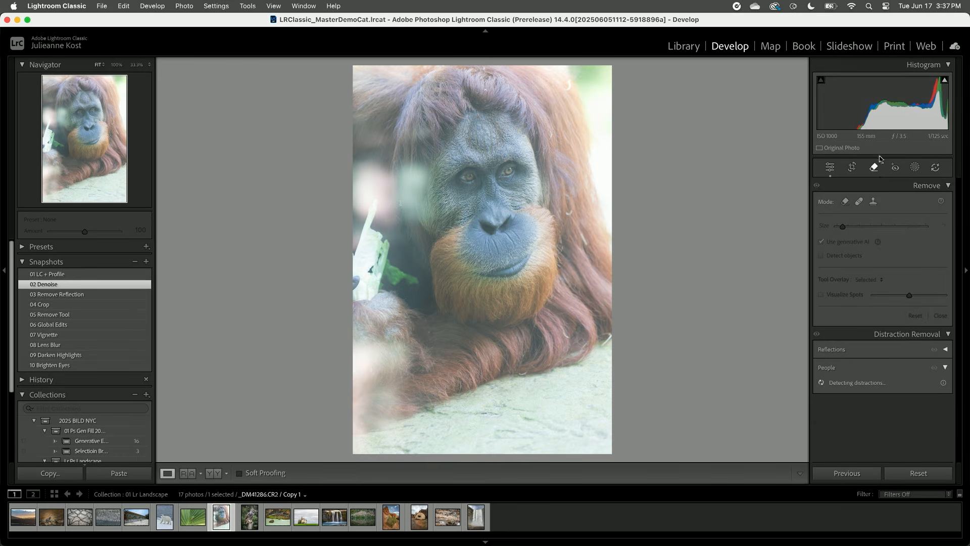
left_click(943, 350)
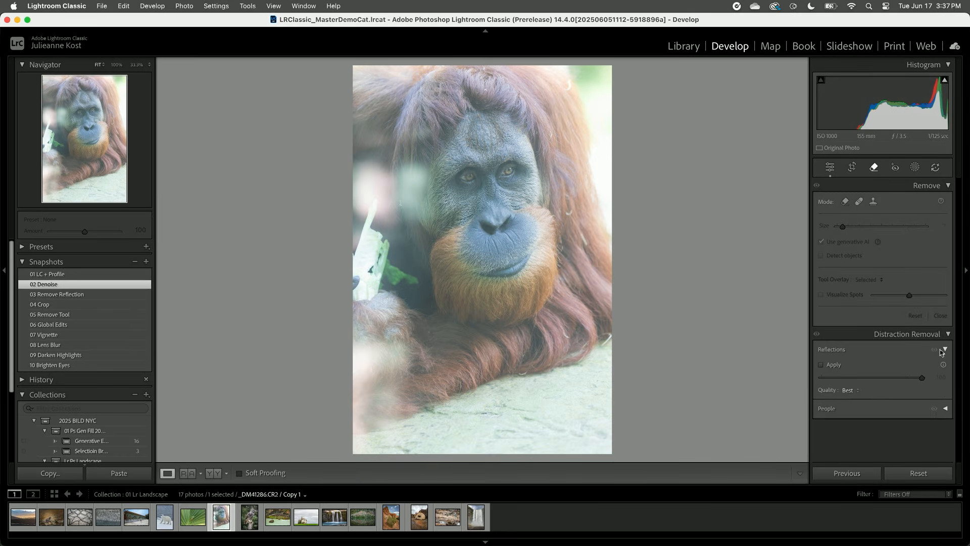
left_click(847, 391)
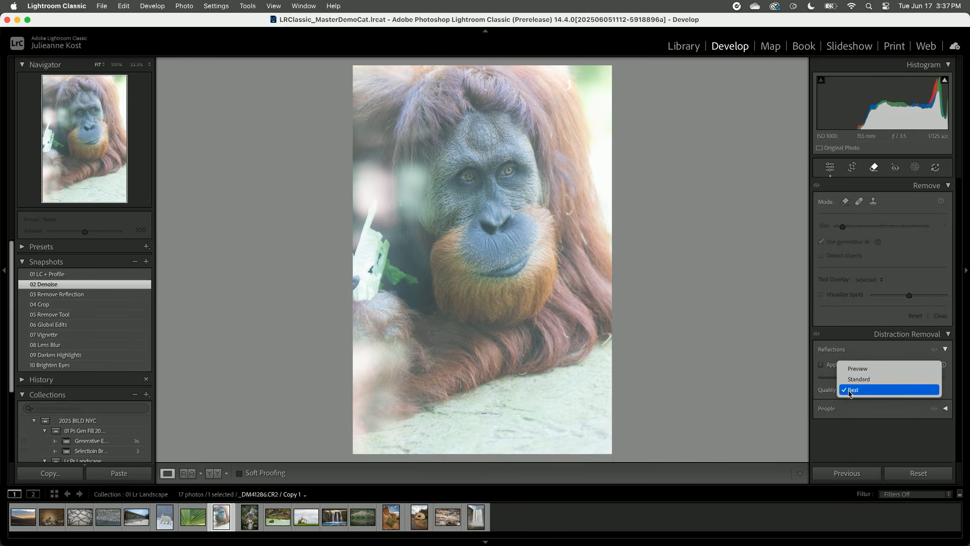
left_click(851, 391)
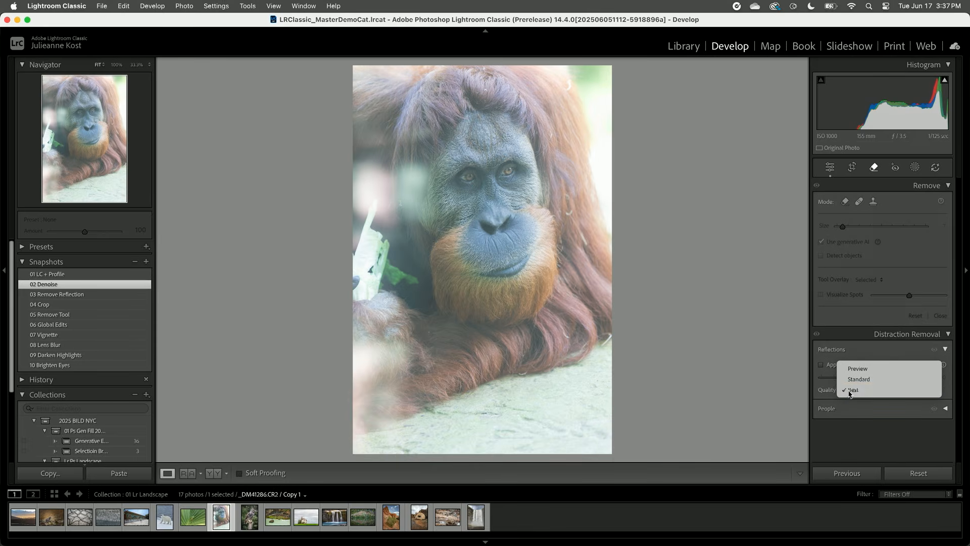
left_click(821, 366)
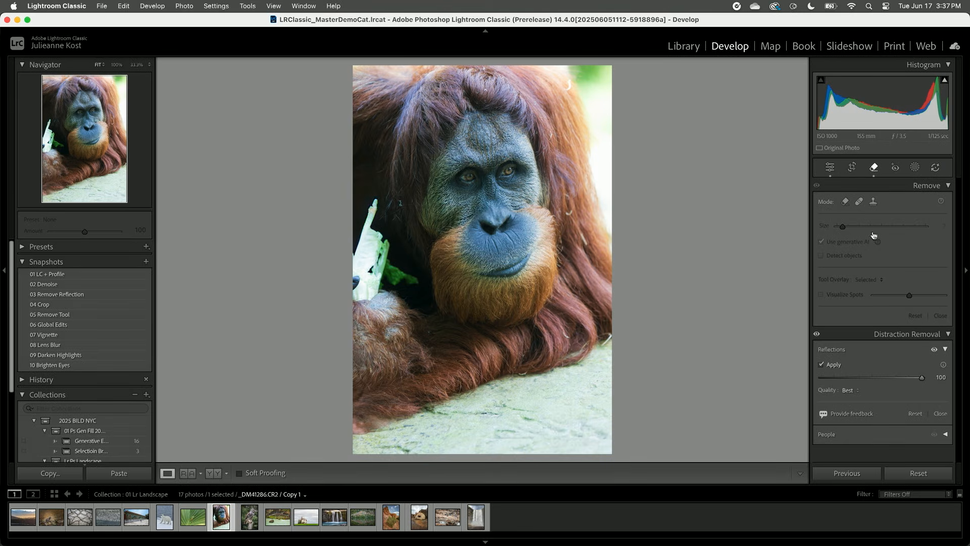
Step: Paint over the white and green leaves beside the orangutan with the generative Remove tool at size 14 and remove them
left_click(858, 202)
left_click(845, 201)
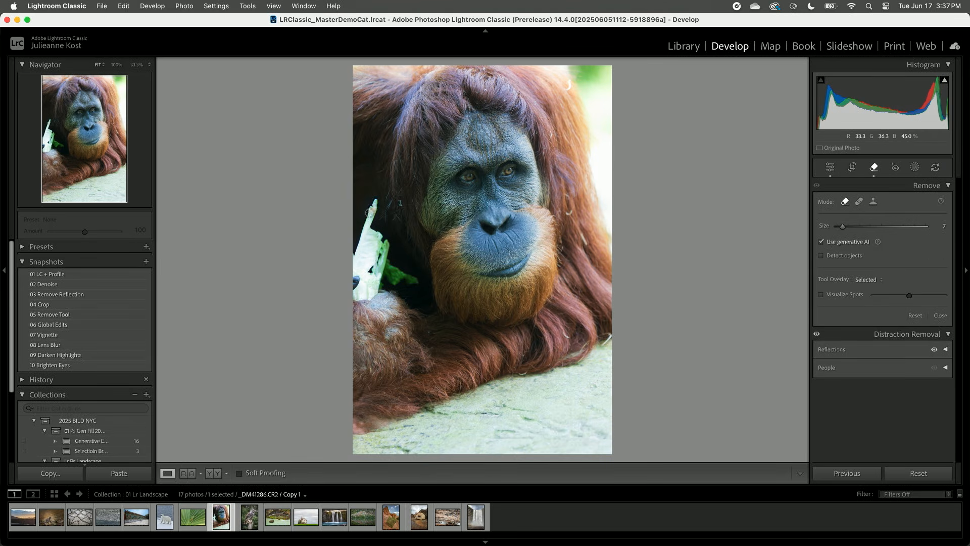
key("bracketright")
mouse_move(372, 207)
left_mouse_down()
mouse_move(394, 278)
mouse_move(414, 281)
mouse_move(394, 278)
mouse_move(362, 298)
mouse_move(354, 238)
mouse_move(363, 278)
mouse_move(372, 252)
mouse_move(373, 280)
left_mouse_up()
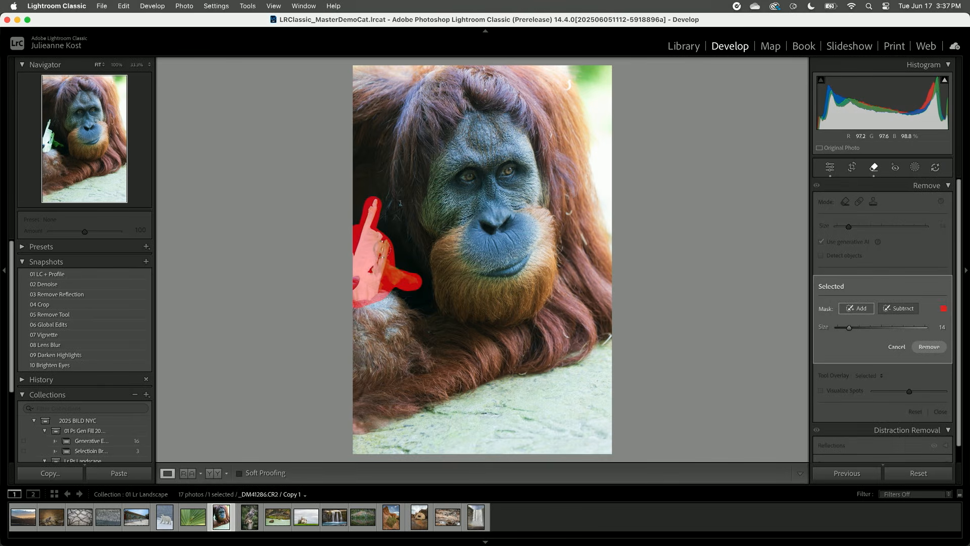
left_click(929, 347)
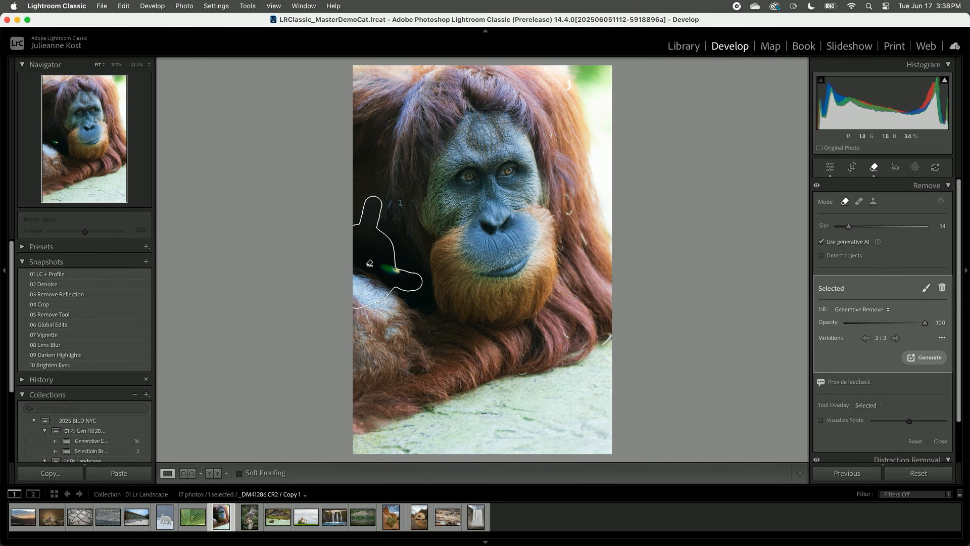
Step: Load the orangutan's snapshots one after another, from 03 Remove Reflection through 10 Brighten Eyes
left_click(60, 295)
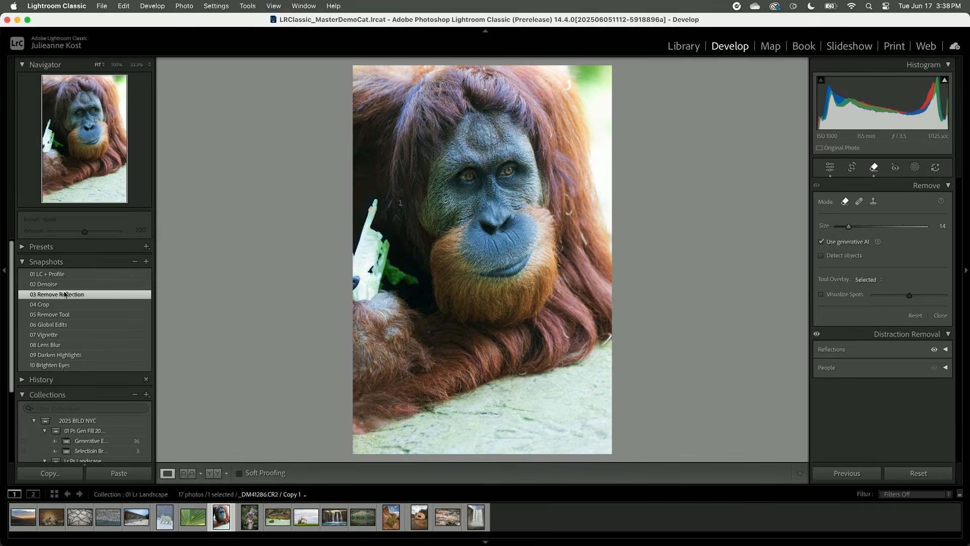
left_click(69, 305)
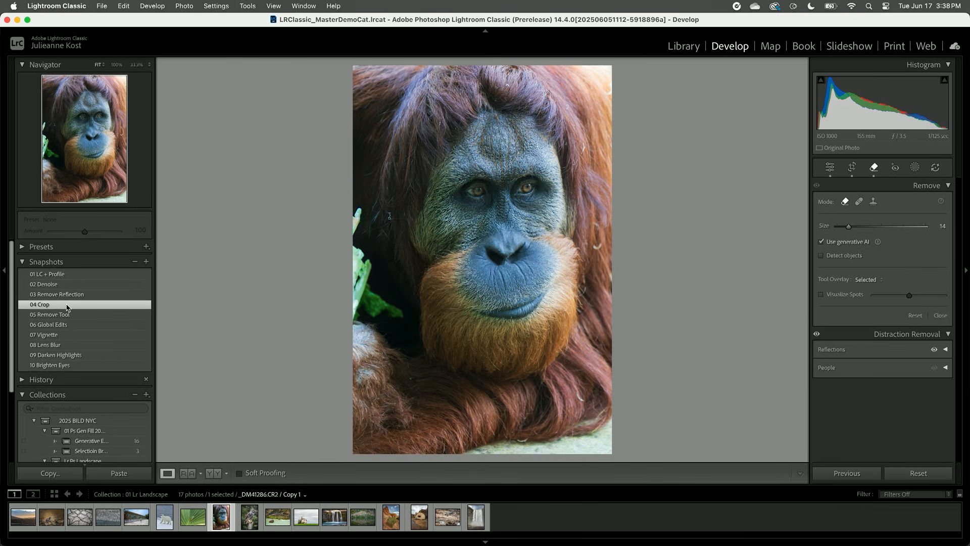
left_click(65, 315)
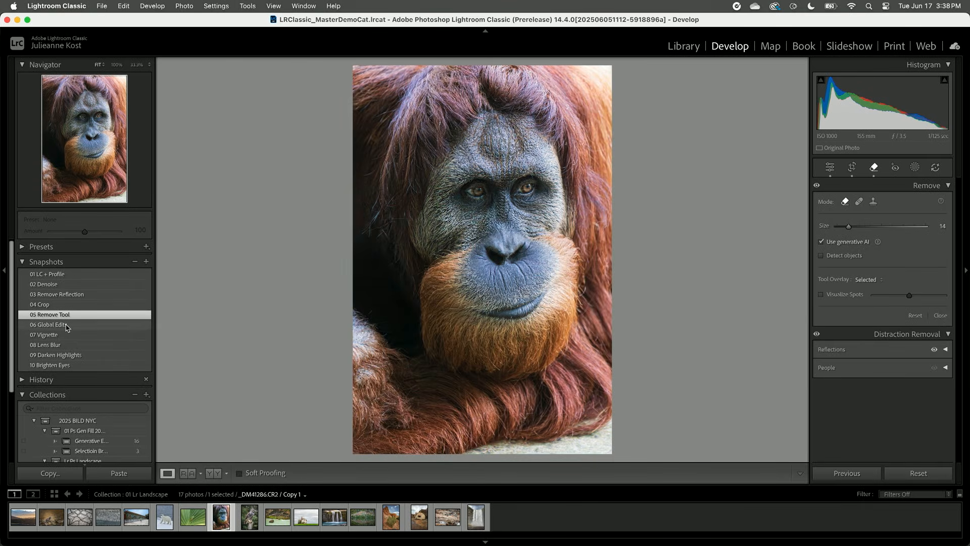
left_click(69, 329)
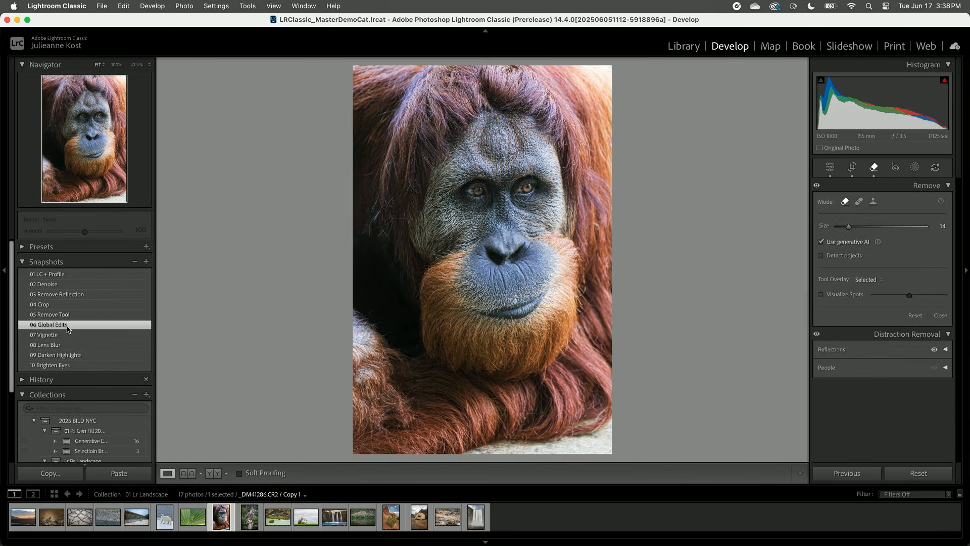
left_click(67, 339)
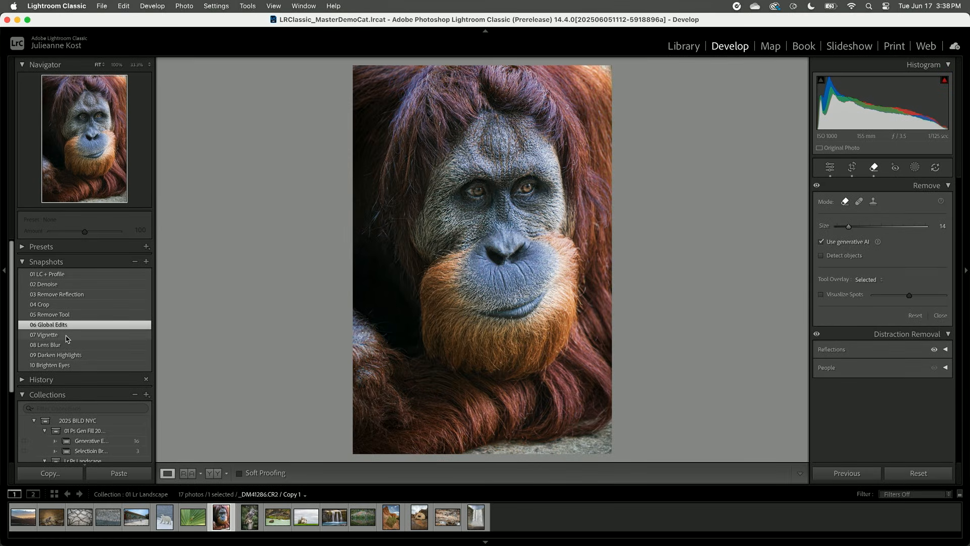
left_click(67, 337)
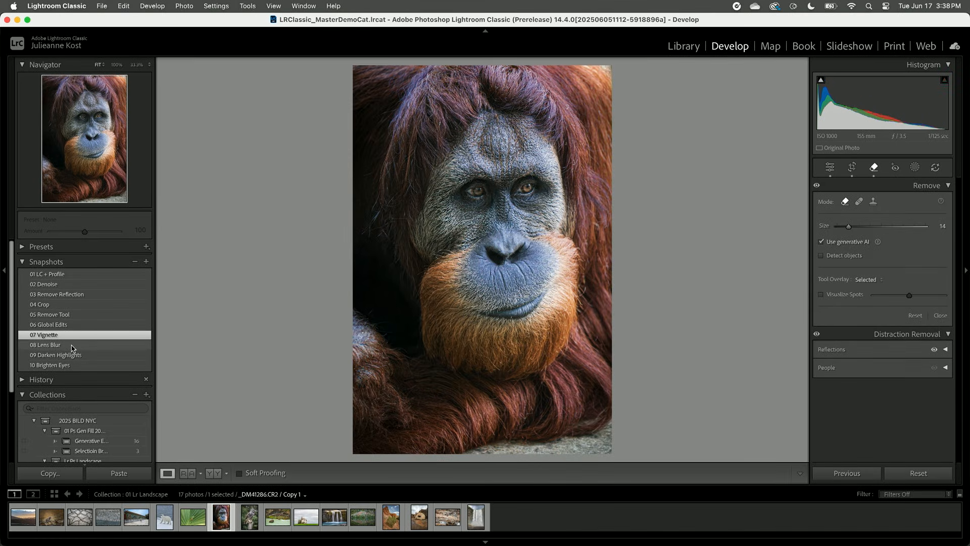
left_click(72, 347)
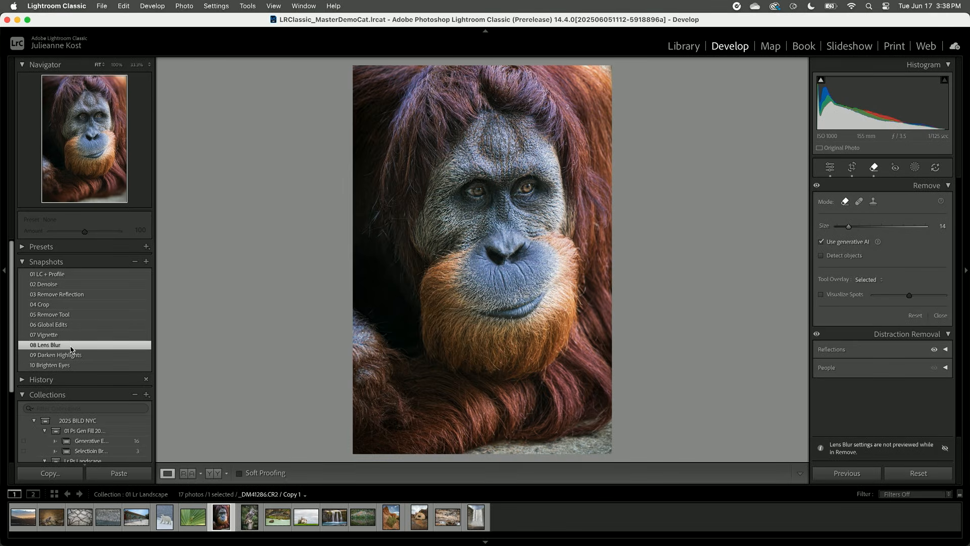
left_click(83, 357)
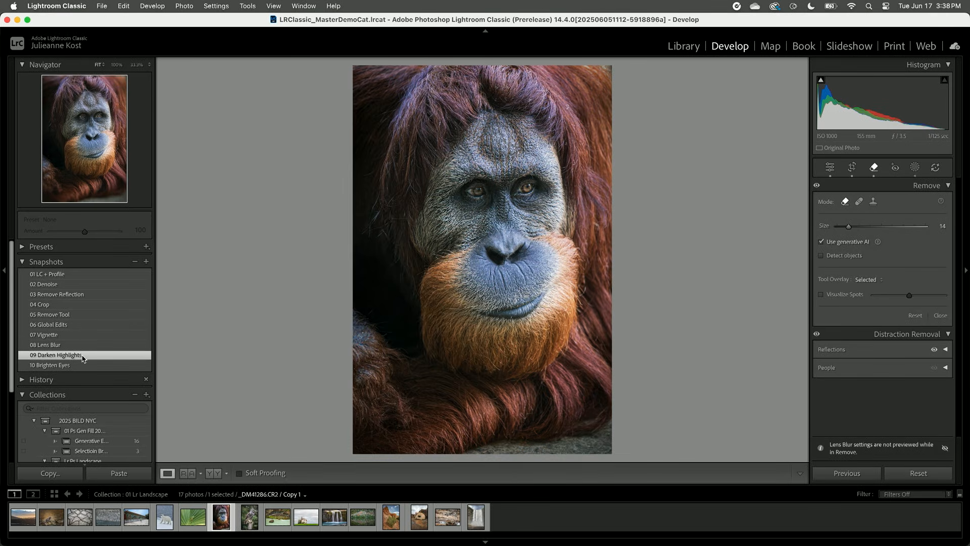
left_click(86, 367)
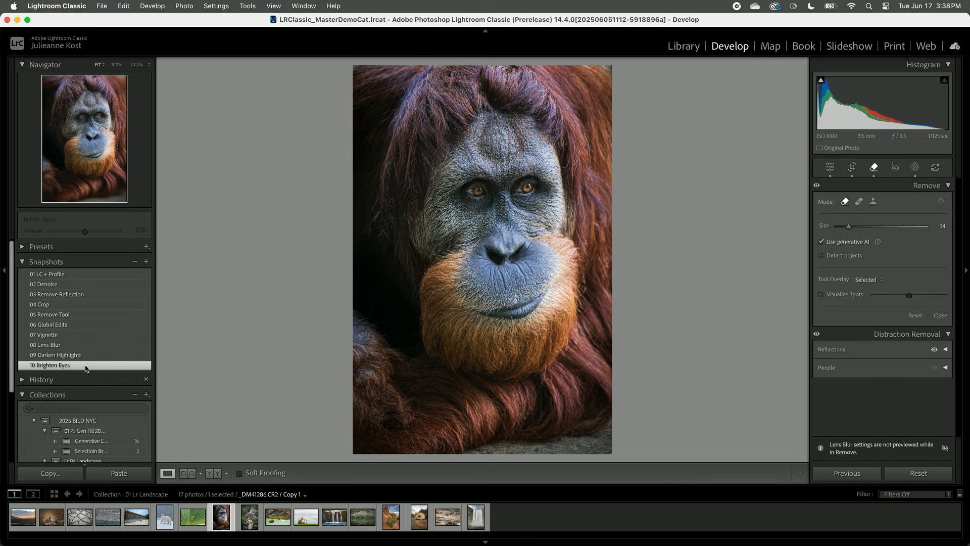
Step: Compare the orangutan's Before state with the finished edit by toggling the Before view twice
key("backslash")
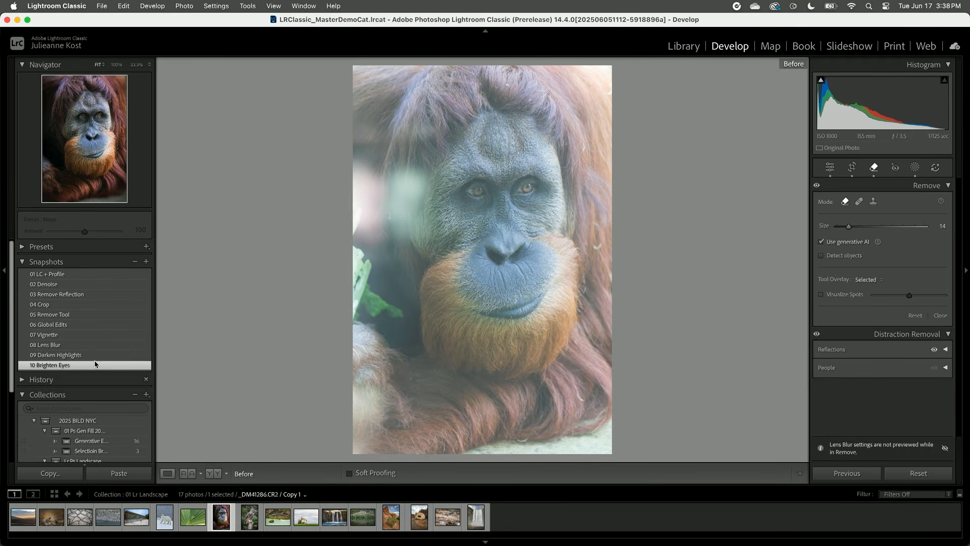
key("backslash")
key("backslash")
key("backslash")
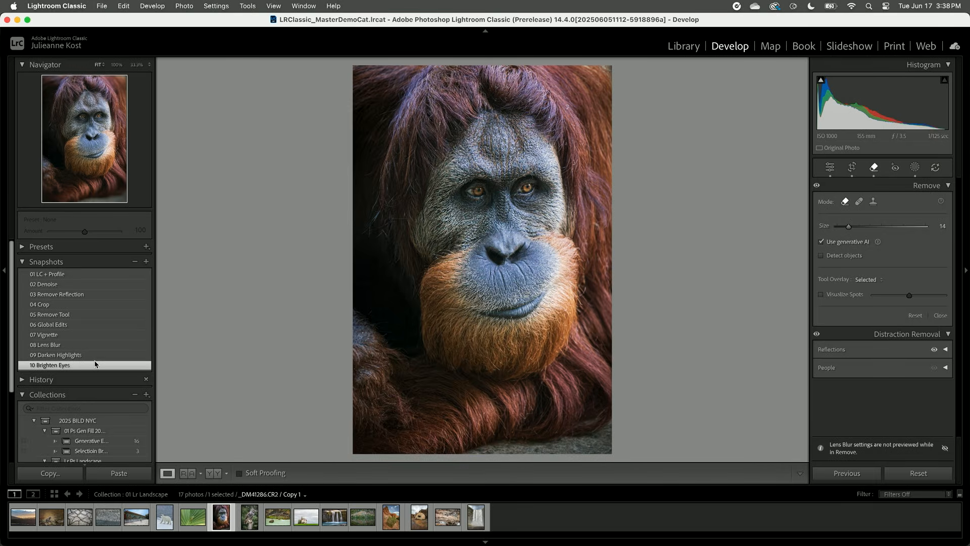
Step: Open the photo of the green river below the rock cliff and create three separate landscape masks for Mountains, Vegetation and Water
left_click(259, 513)
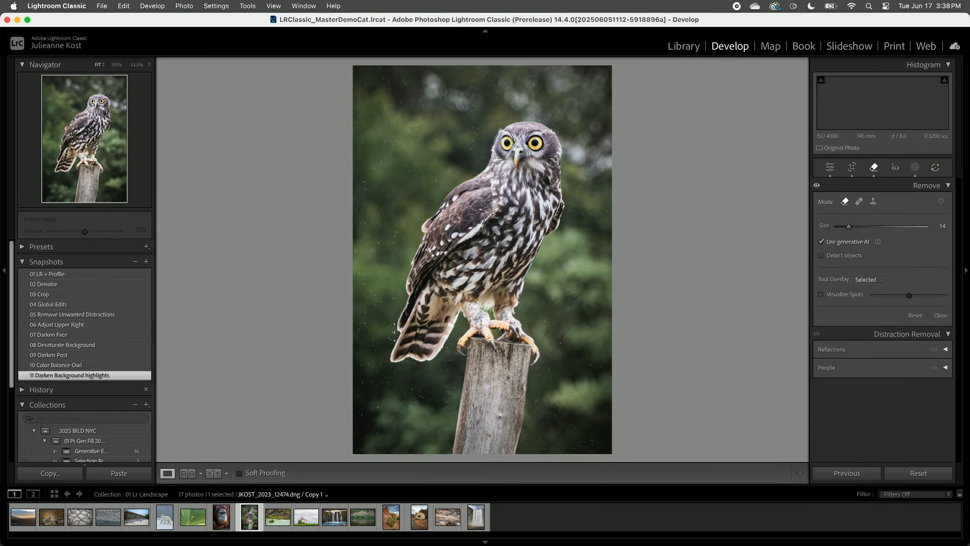
left_click(274, 521)
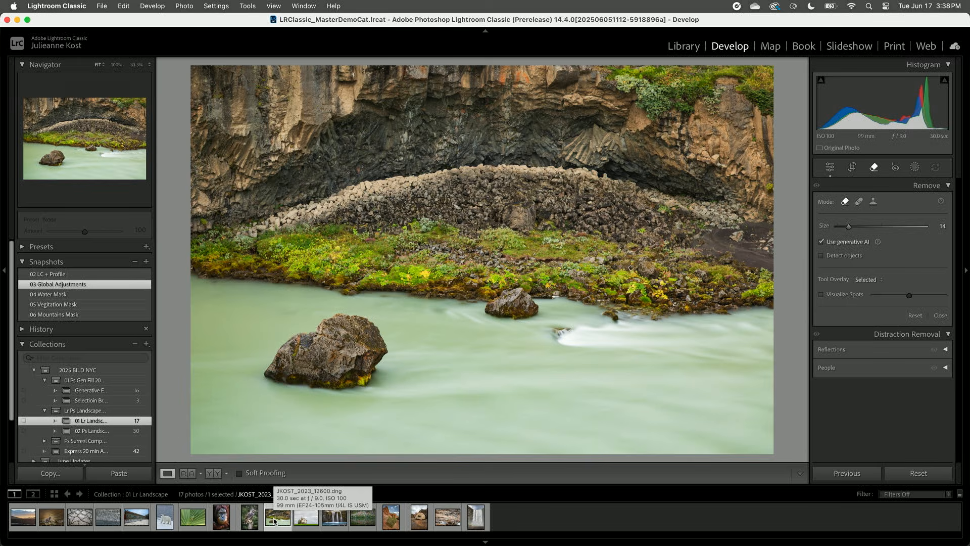
left_click(915, 167)
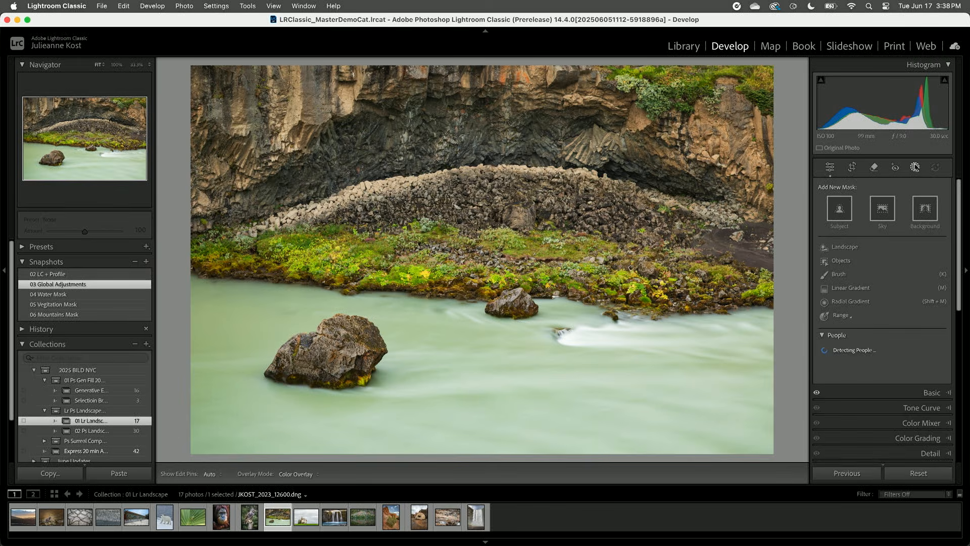
left_click(849, 249)
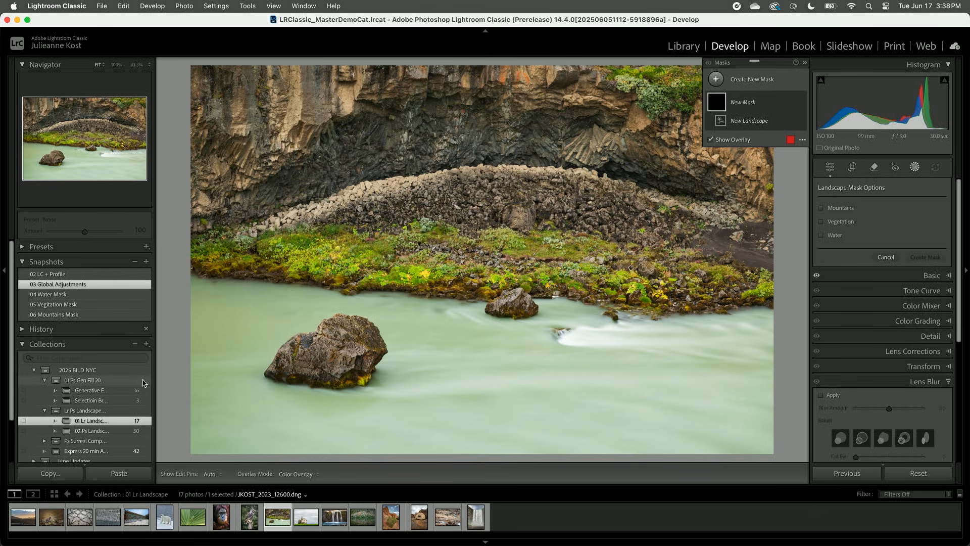
scroll(136, 380, "down", 1)
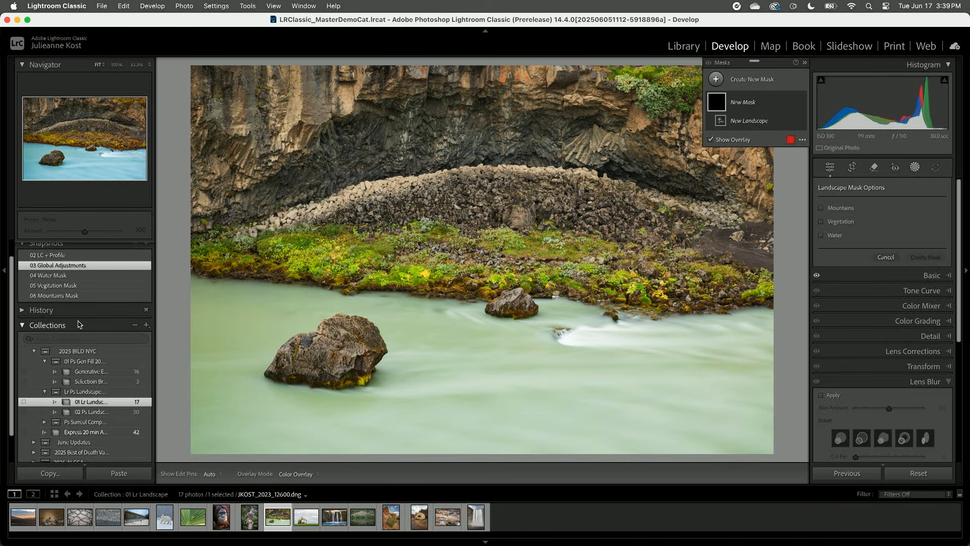
left_click(821, 209)
left_click(821, 222)
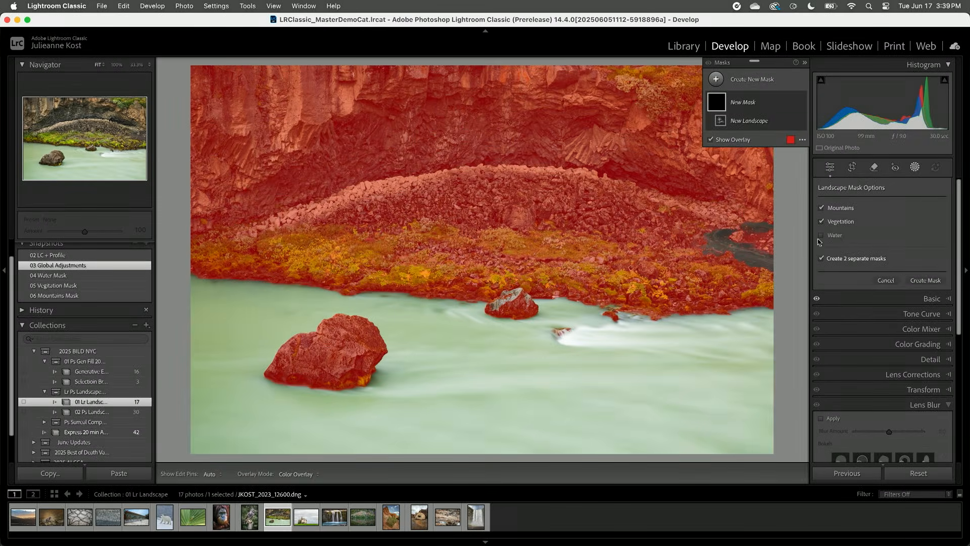
left_click(821, 235)
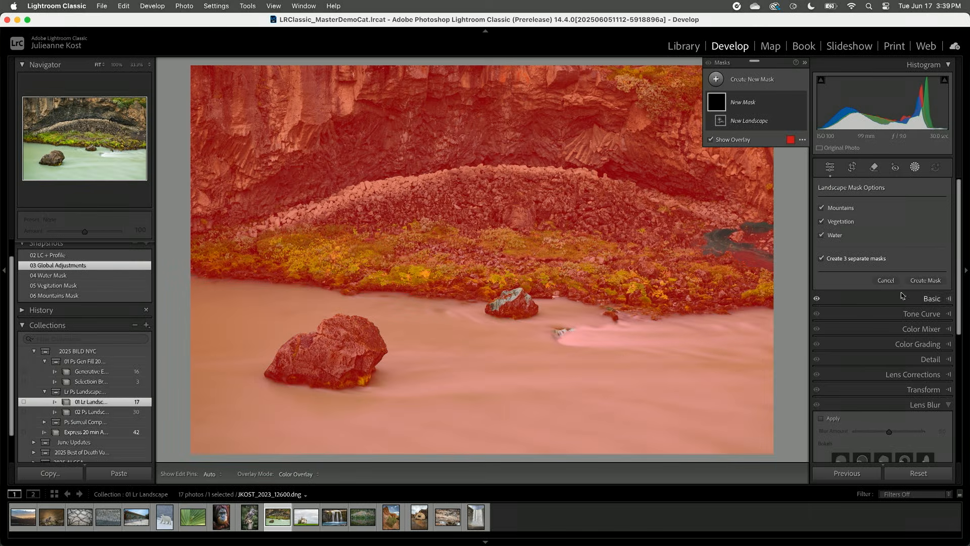
left_click(927, 281)
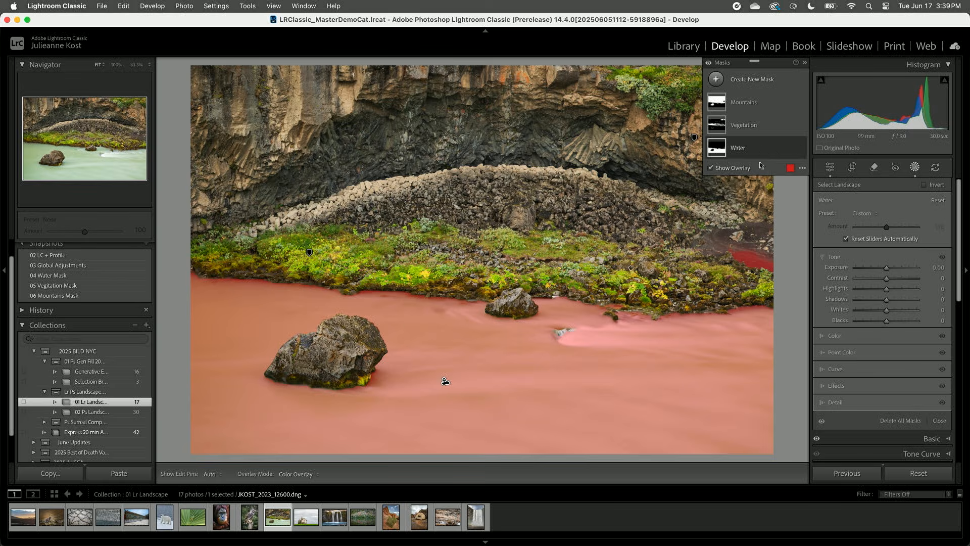
Step: Cool the Water mask to Temp -18, view the Vegetation mask, and lower the Water mask's Temp further to -40
left_click(837, 335)
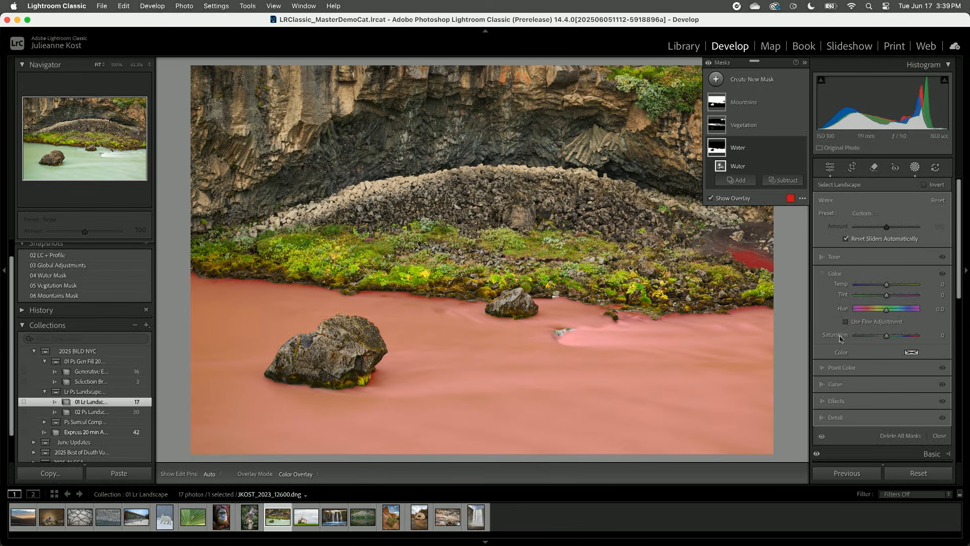
left_click_drag(887, 284, 881, 287)
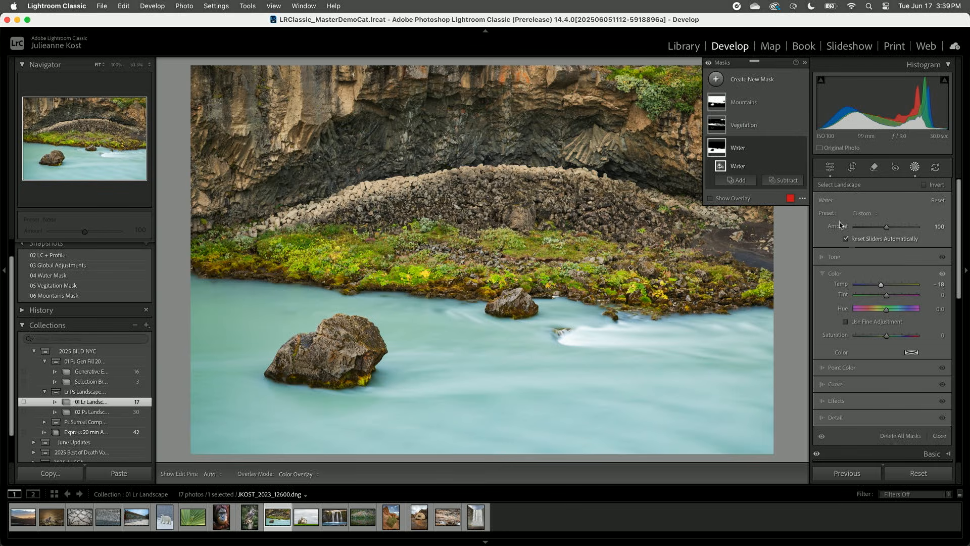
left_click(759, 126)
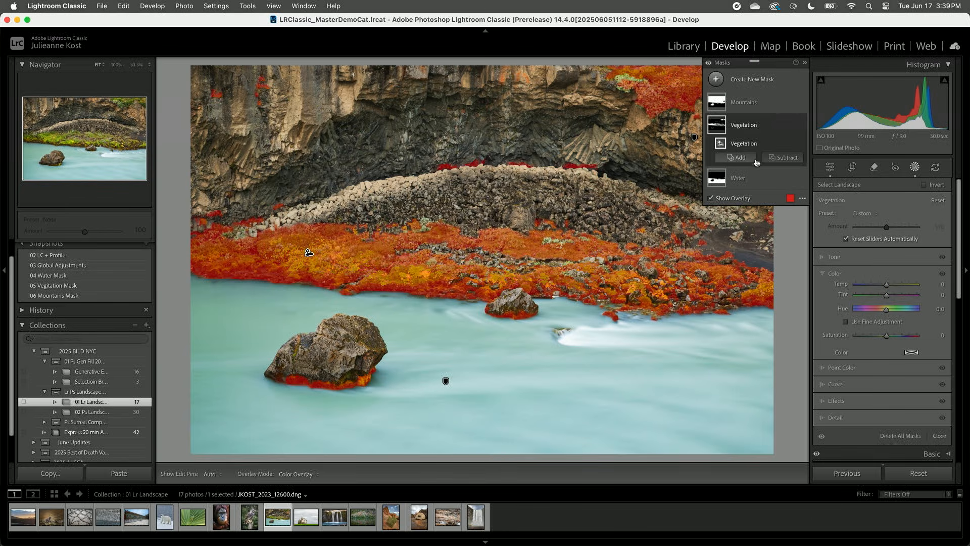
left_click(753, 179)
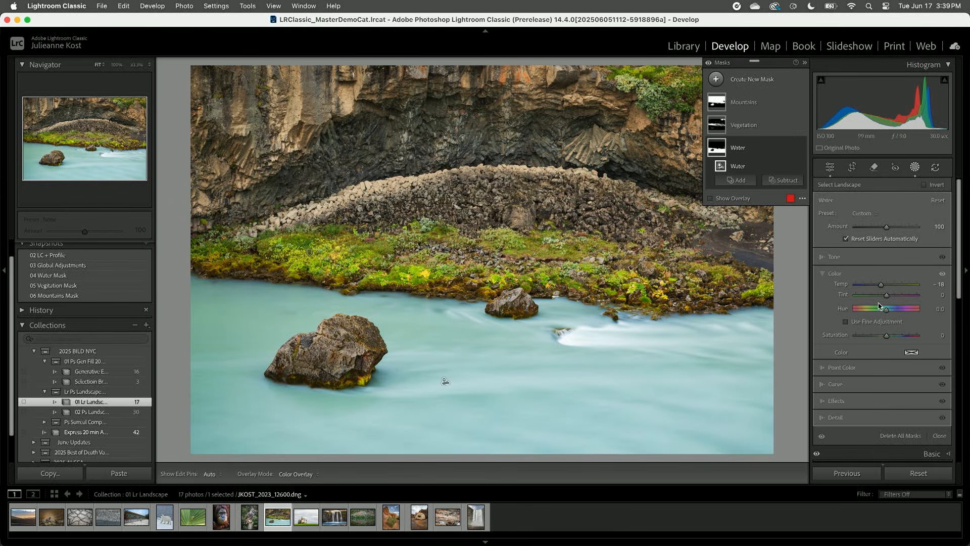
left_click_drag(881, 284, 875, 285)
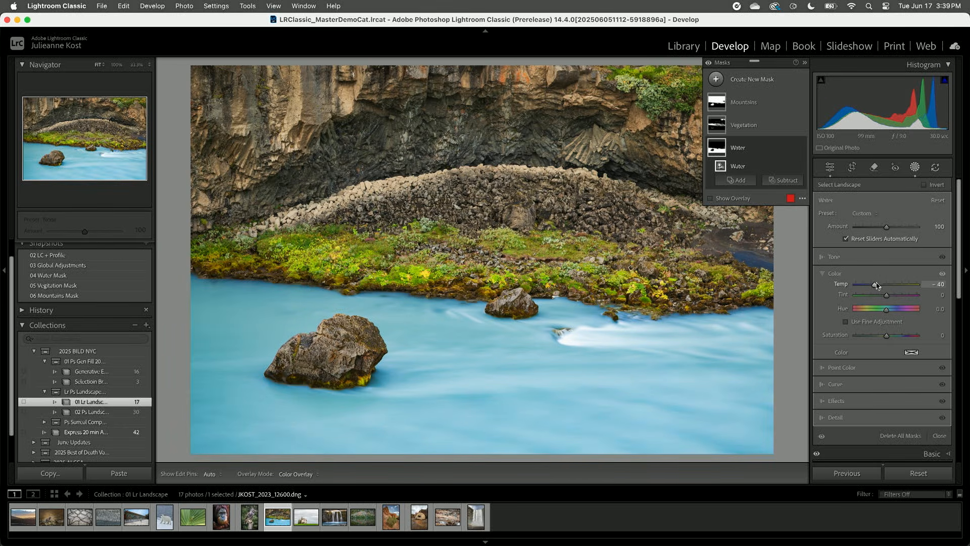
Step: Subtract from the Water mask with a size 10 brush, painting over the dark bare ground on the far bank beside the cliff
left_click(781, 181)
left_click(790, 289)
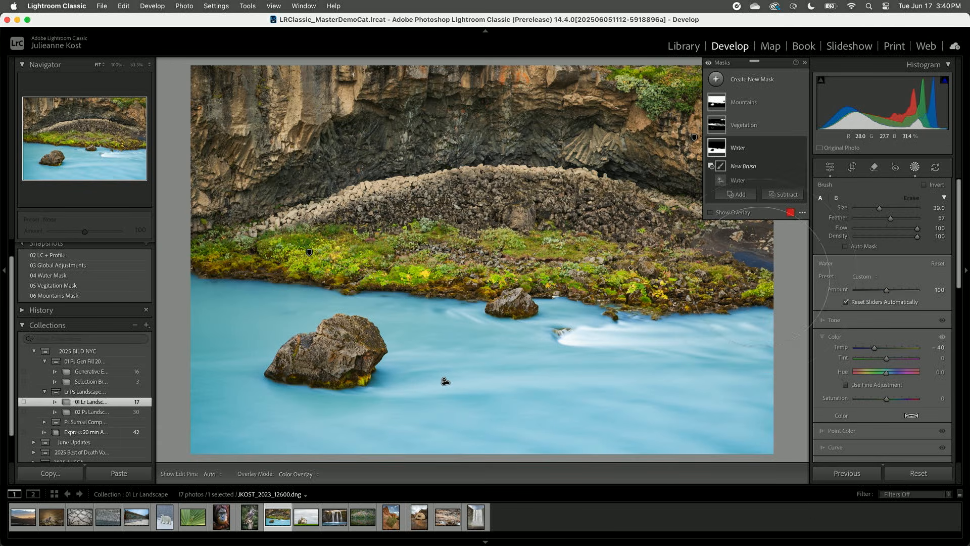
key("bracketleft")
left_click_drag(732, 254, 760, 263)
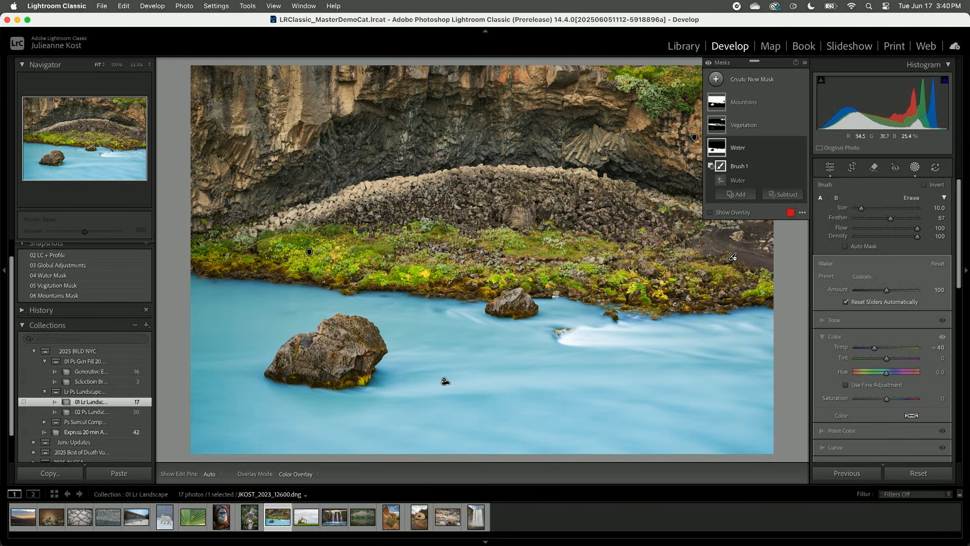
Step: Give the Vegetation mask an autumn look with Temp 41, Tint 37 and Saturation -36
left_click(764, 129)
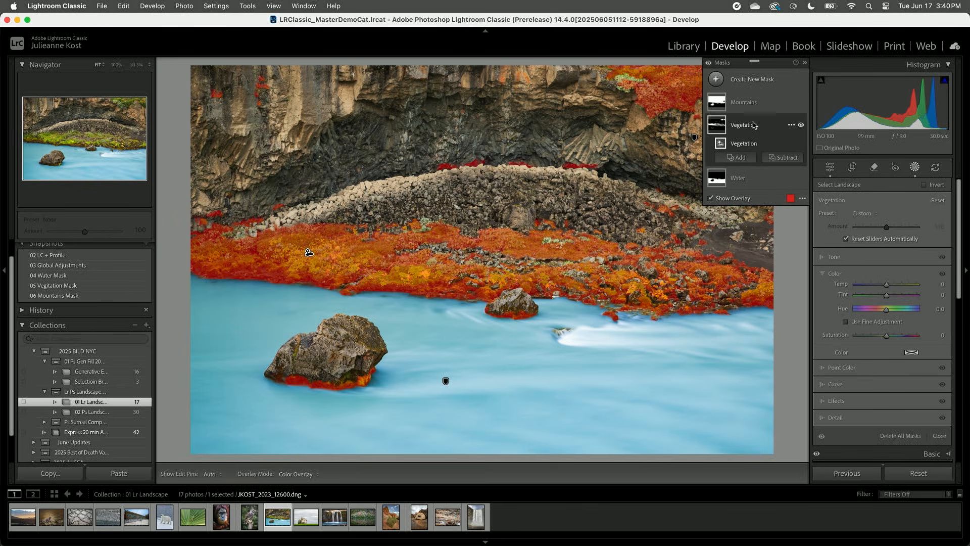
left_click_drag(887, 284, 898, 302)
left_click_drag(885, 338, 875, 337)
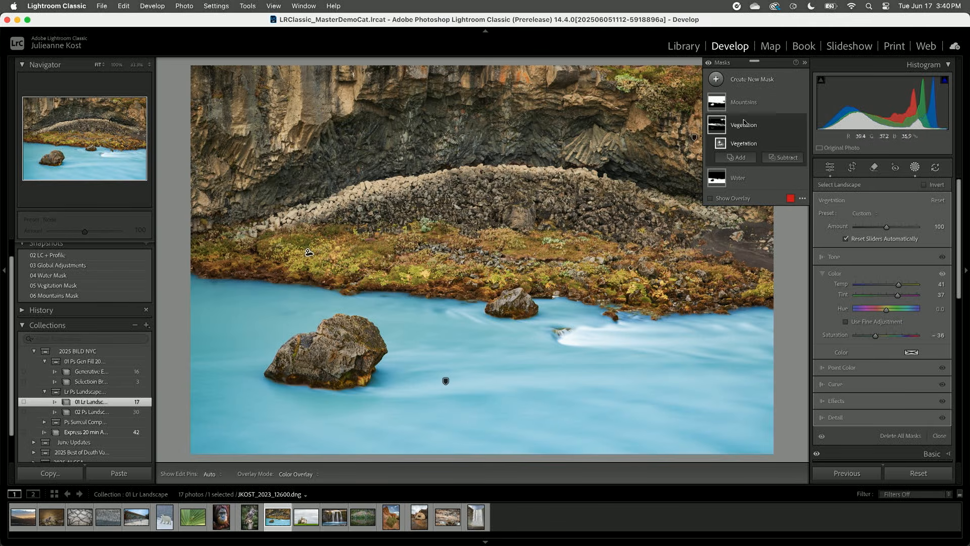
Step: Adjust the Mountains mask's tone to Contrast 10, Highlights -97 and Shadows 100
left_click(732, 102)
key("o")
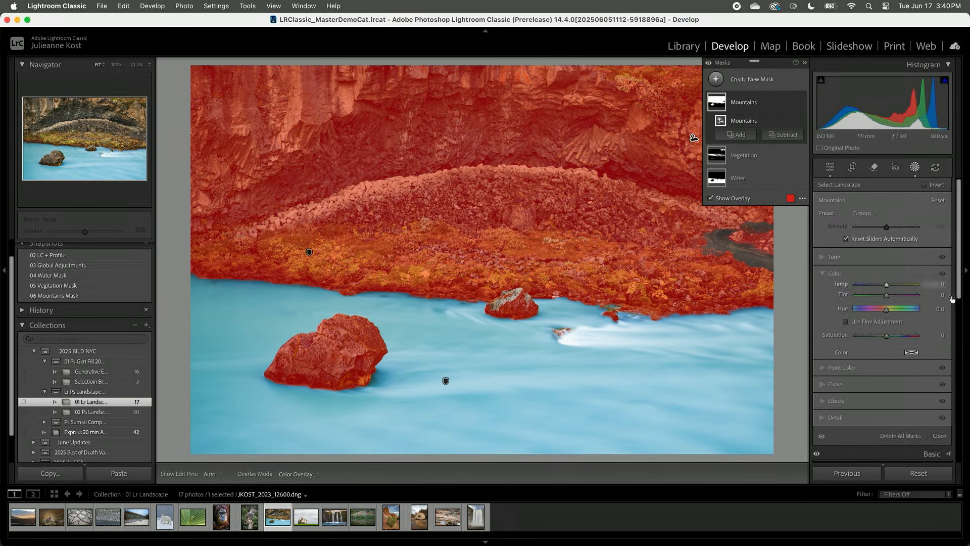
left_click(840, 258)
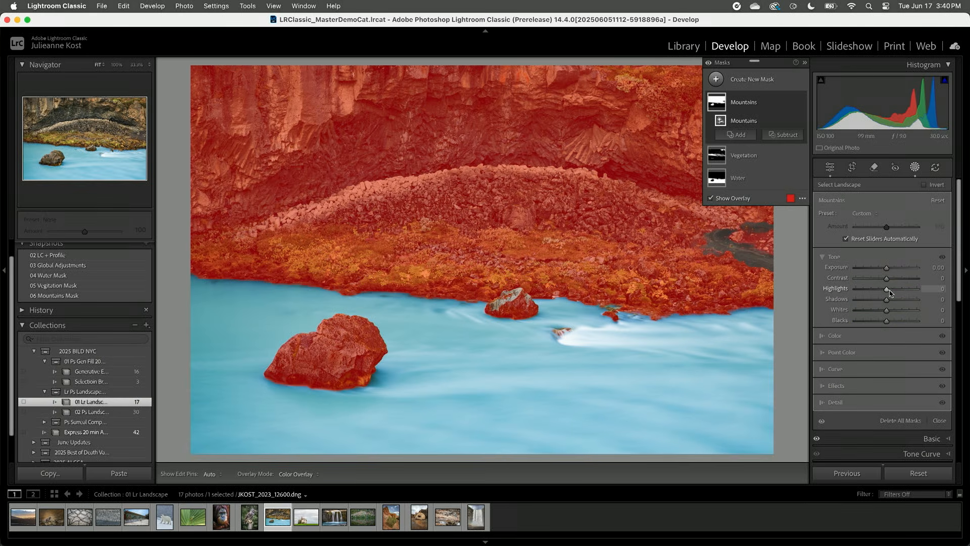
left_click_drag(889, 291, 925, 302)
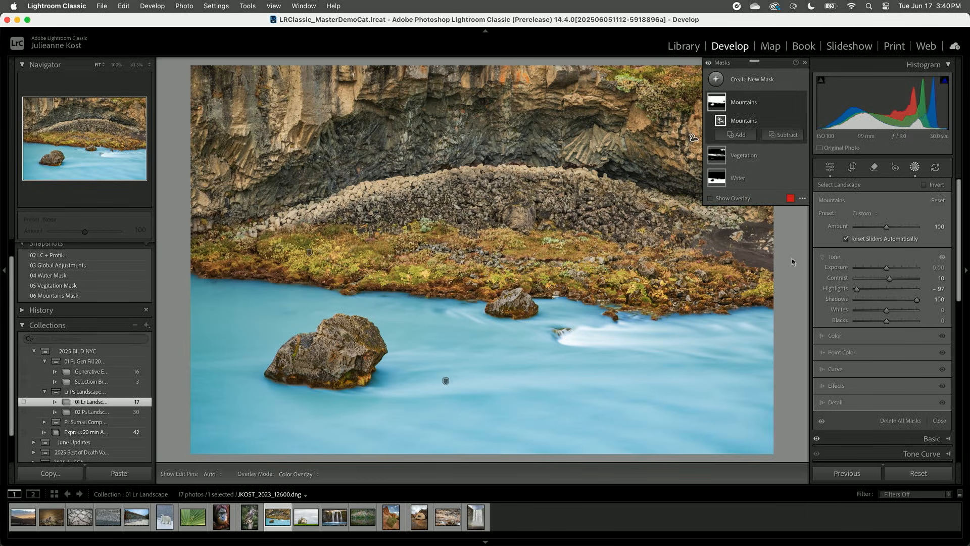
Step: Close masking and compare the river photo's Before state with the finished edit by toggling the Before view repeatedly
key("shift+w")
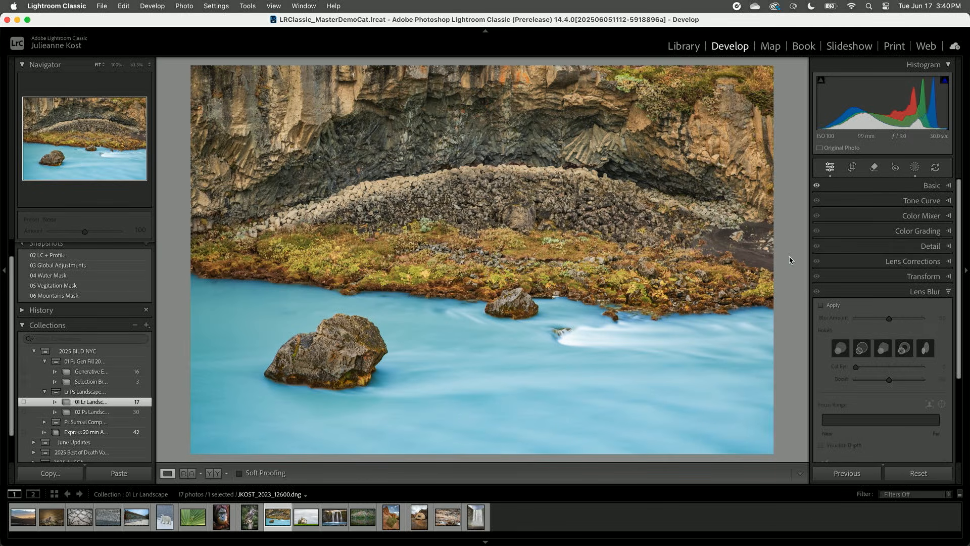
key("backslash")
key("backslash")
key("backslash")
key("backslash")
key("backslash")
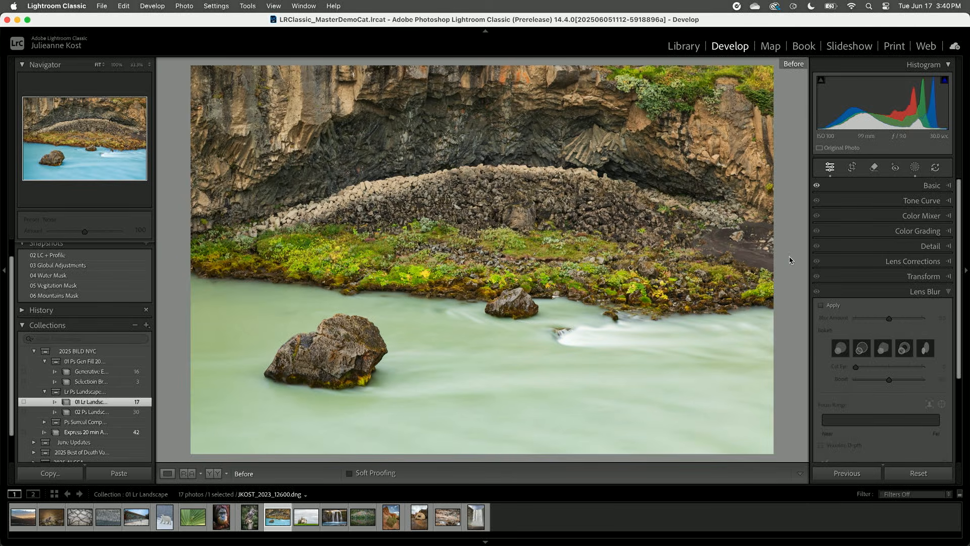
key("backslash")
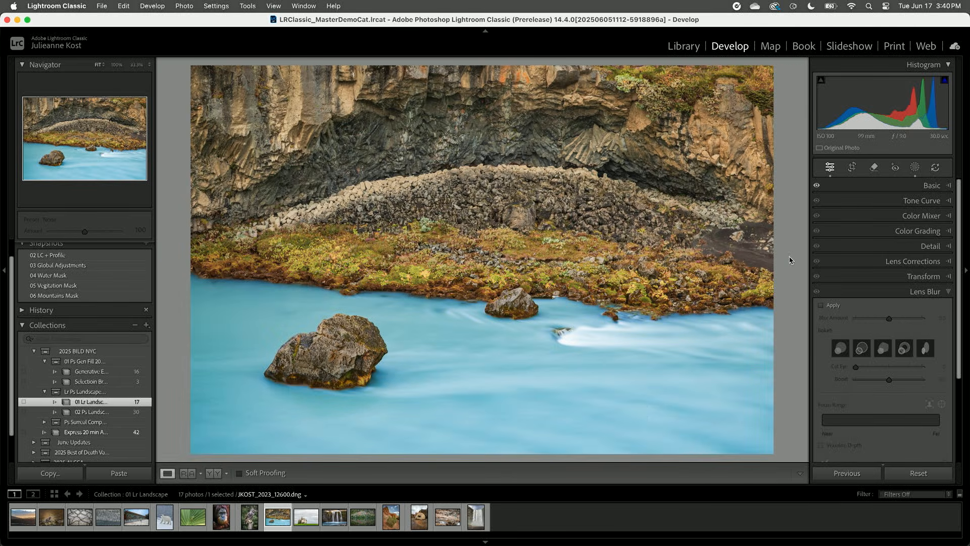
key("backslash")
key("backslash")
Step: Open the photo of the abandoned church in the green field and create three separate landscape masks for Sky, Architecture and Vegetation
left_click(305, 516)
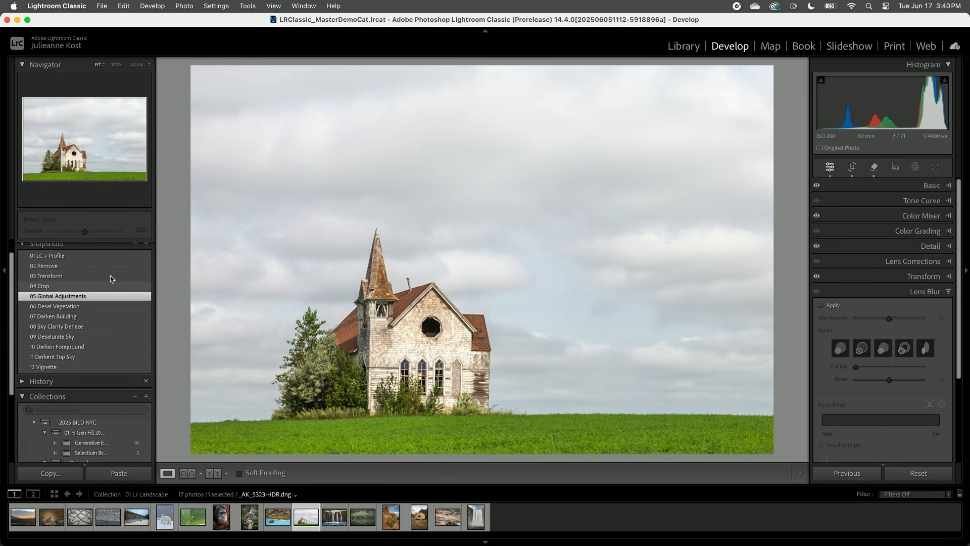
scroll(84, 262, "up", 1)
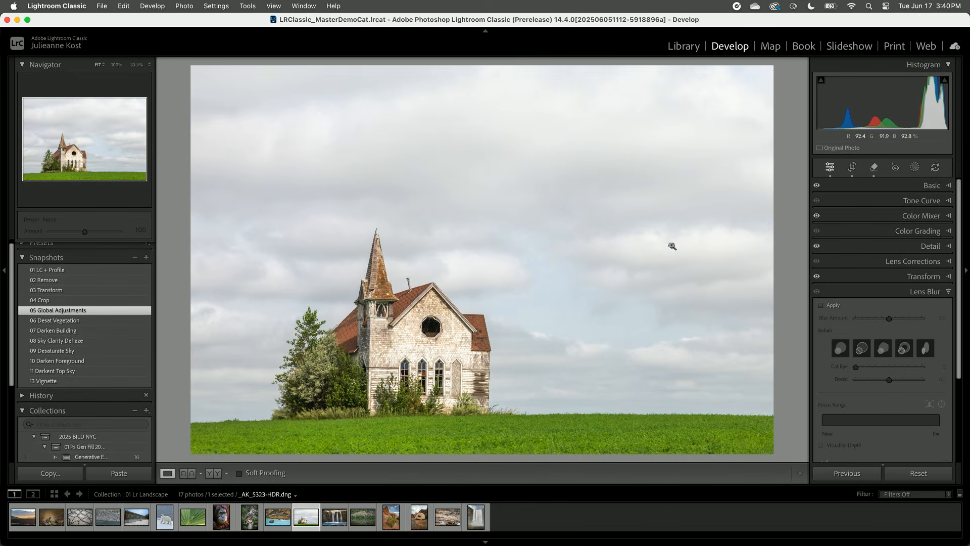
left_click(915, 167)
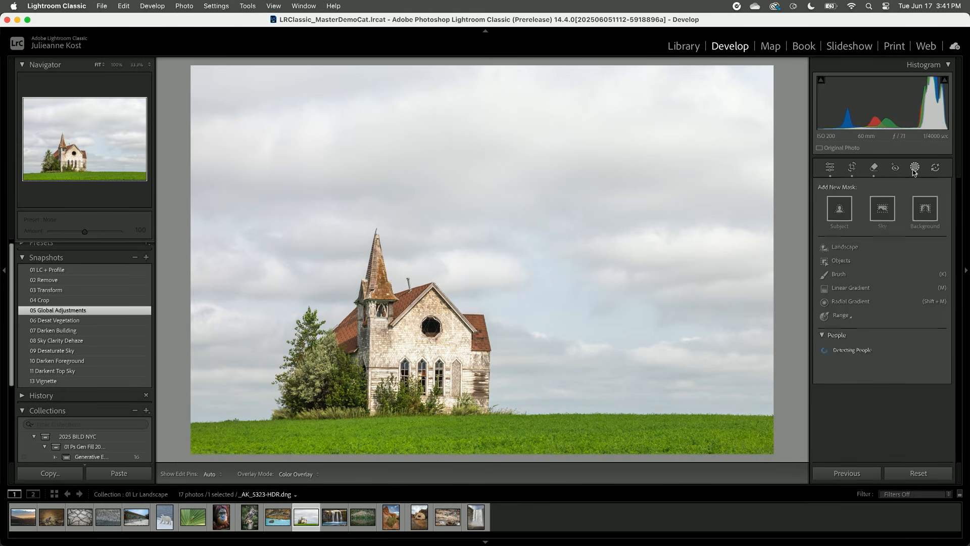
left_click(854, 249)
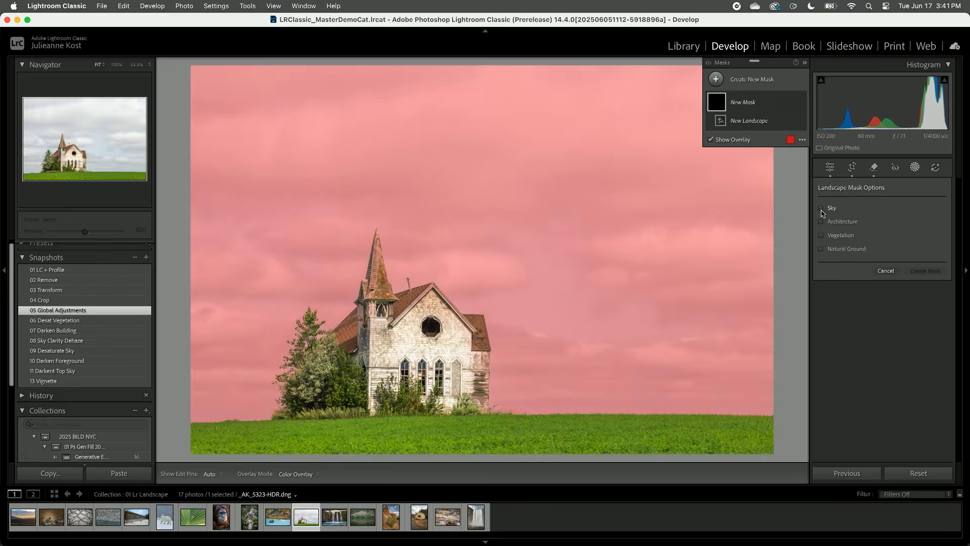
left_click(822, 208)
left_click(821, 221)
left_click(821, 236)
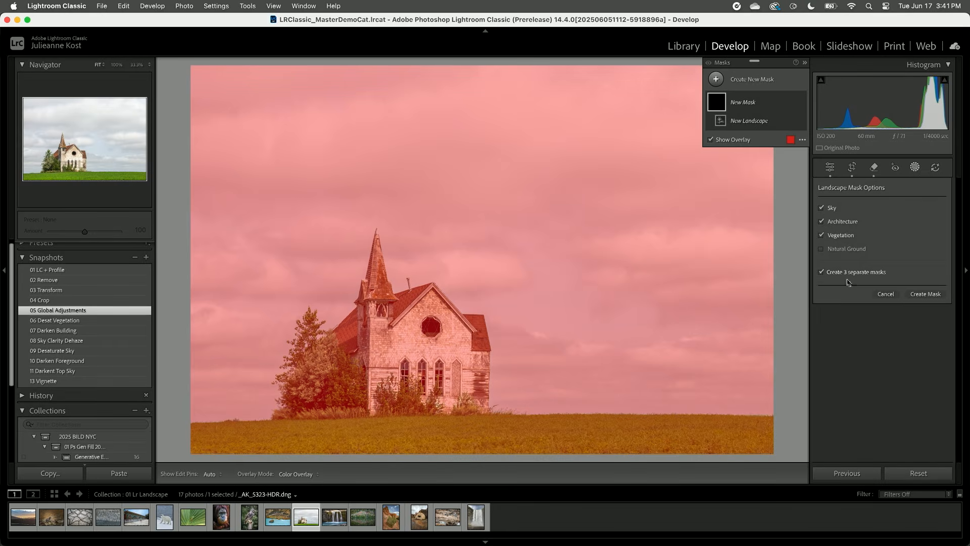
left_click(925, 294)
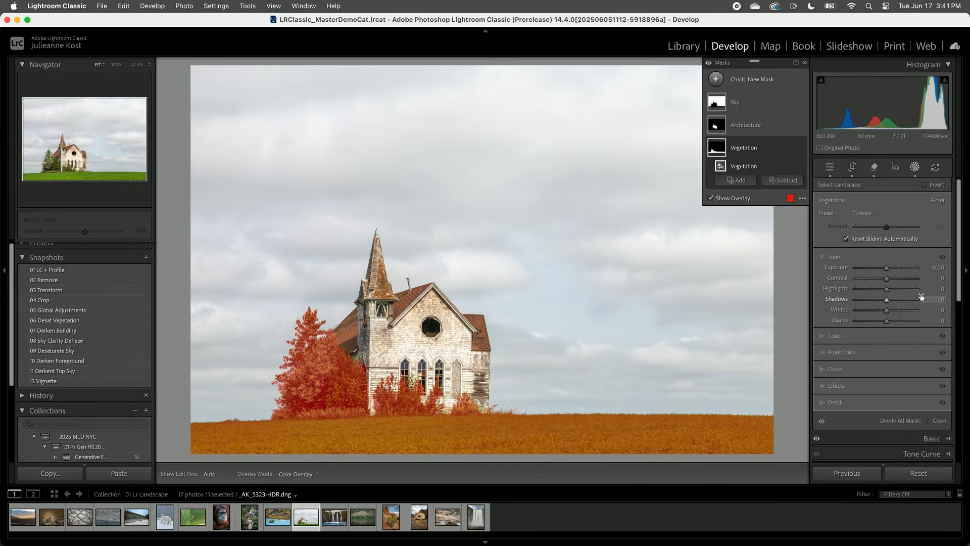
Step: Mute the church photo's Vegetation mask with Saturation -81 and Exposure -0.20
left_click(839, 336)
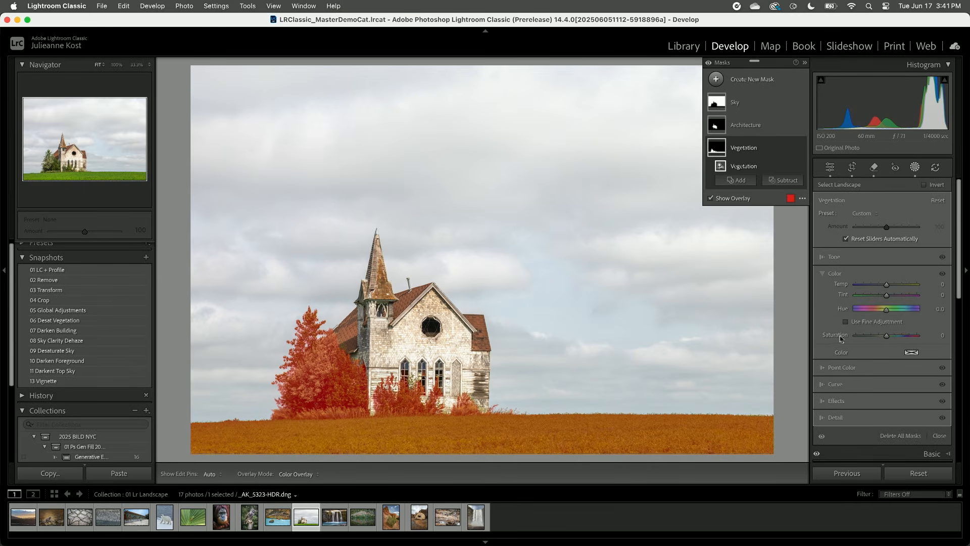
left_click_drag(890, 341, 862, 344)
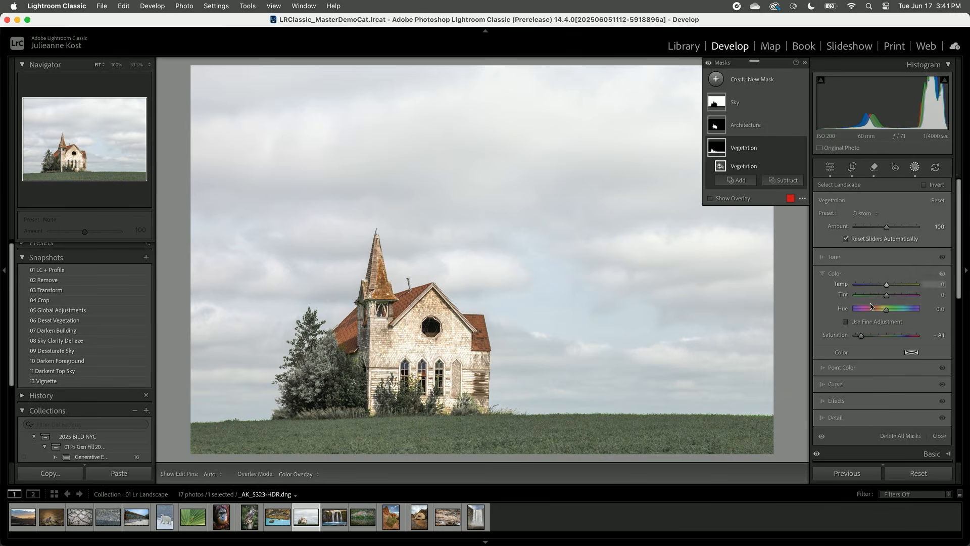
left_click(846, 258)
left_click_drag(887, 271, 885, 272)
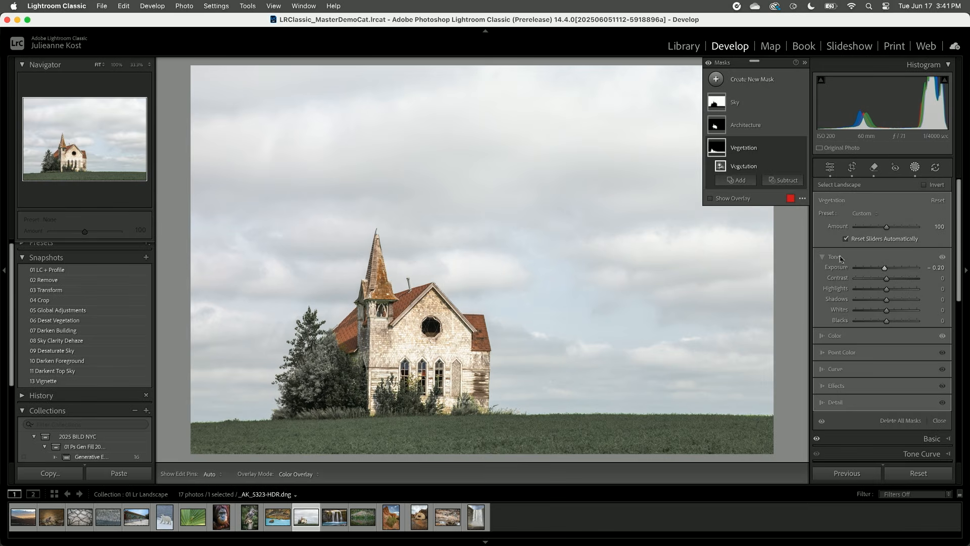
Step: Darken the Architecture mask with Exposure -0.28, Highlights -73 and Whites -72
left_click(752, 129)
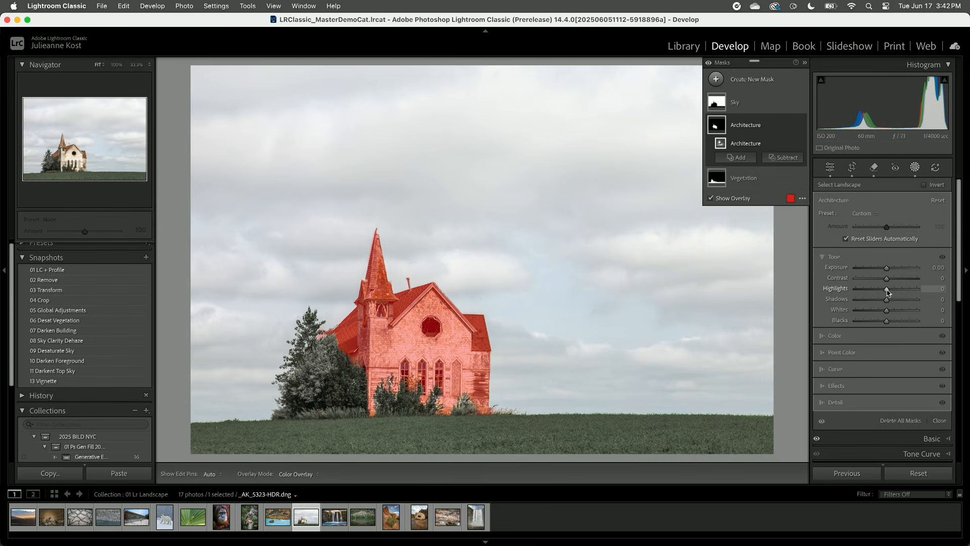
left_click_drag(888, 293, 885, 271)
left_click_drag(886, 310, 865, 313)
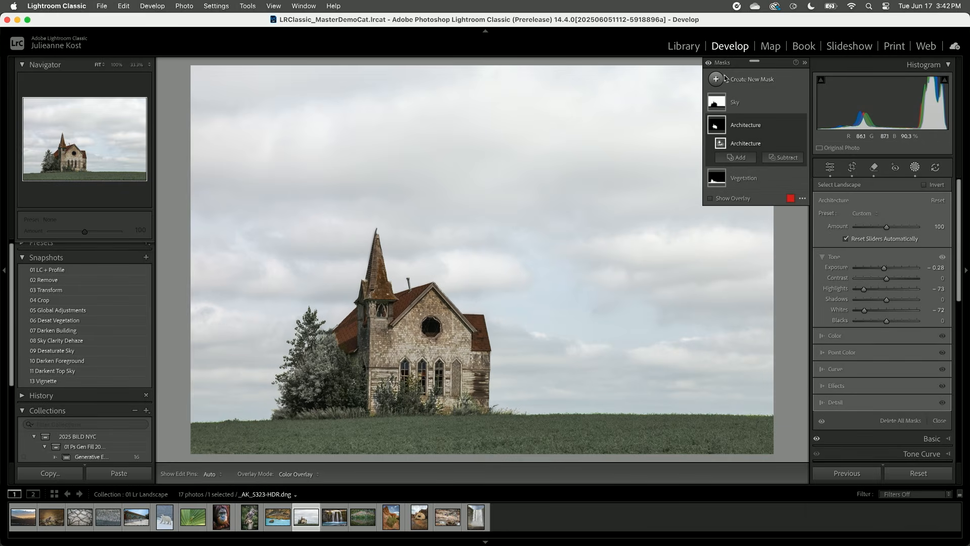
Step: Make the Sky mask moodier by lowering its Exposure, increasing Dehaze and reducing Saturation
left_click(739, 104)
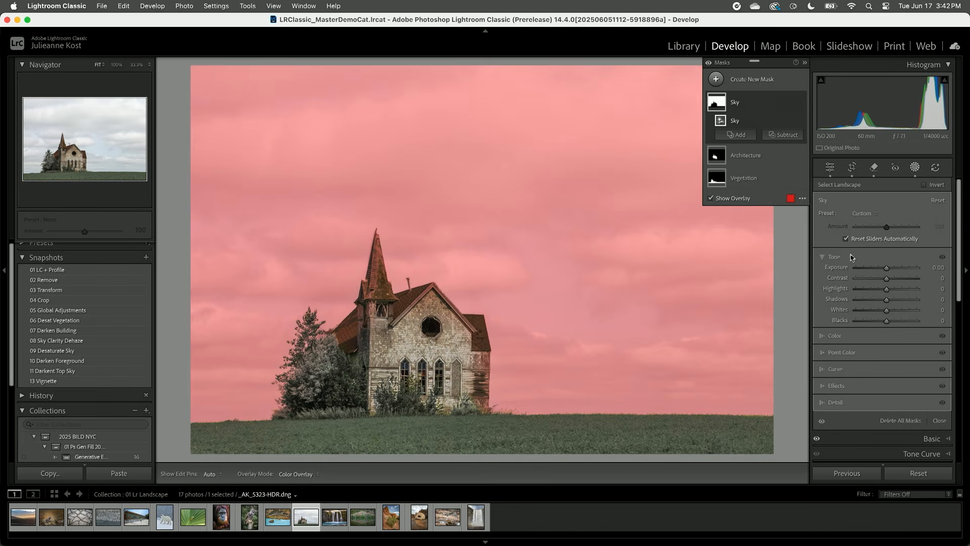
left_click_drag(886, 268, 882, 270)
left_click(861, 385)
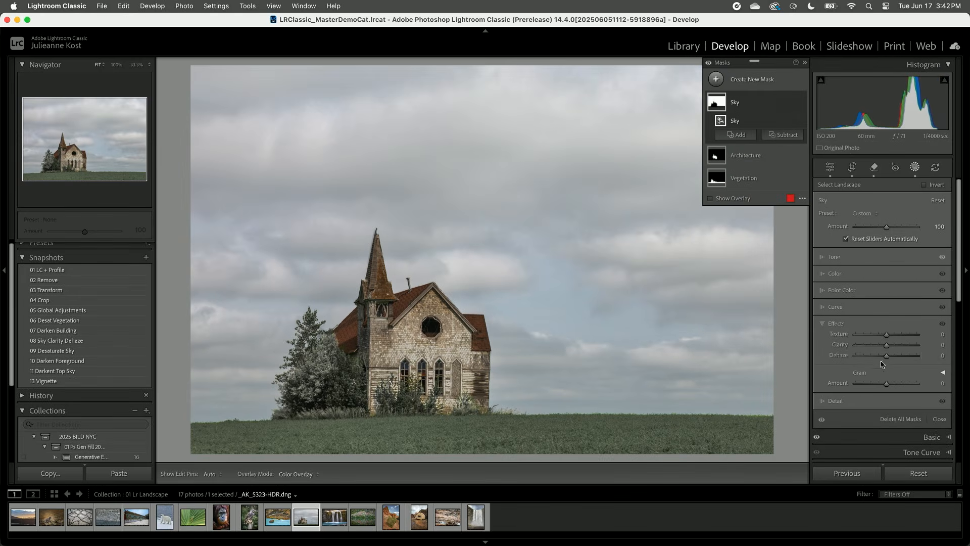
left_click_drag(887, 355, 898, 357)
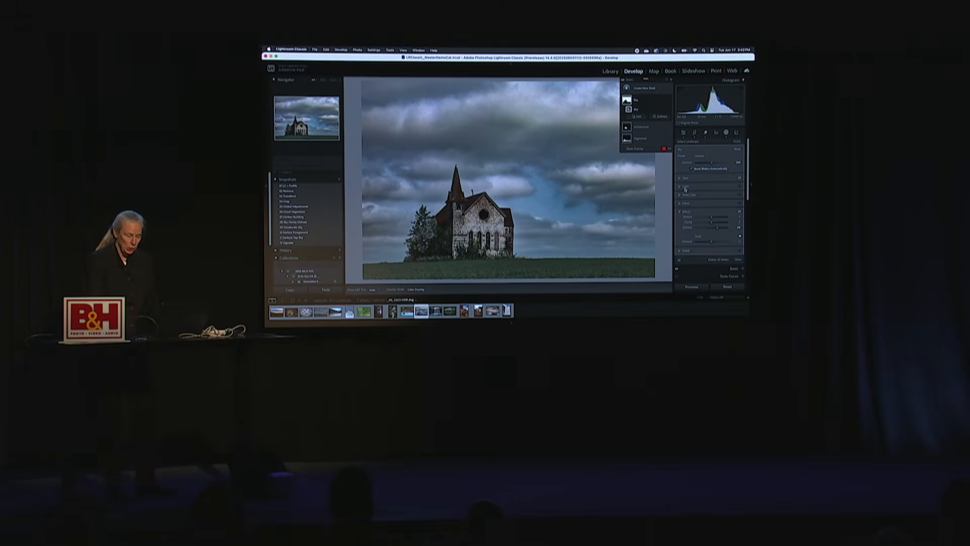
left_click(834, 279)
left_click_drag(711, 217, 705, 219)
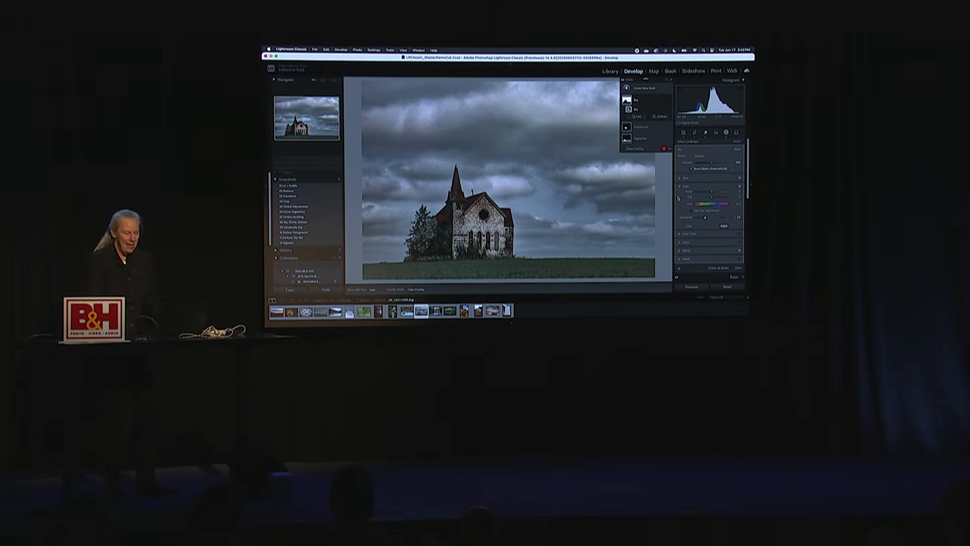
Step: Add a linear gradient mask rising over the foreground field and lower its Exposure slightly
left_click(627, 88)
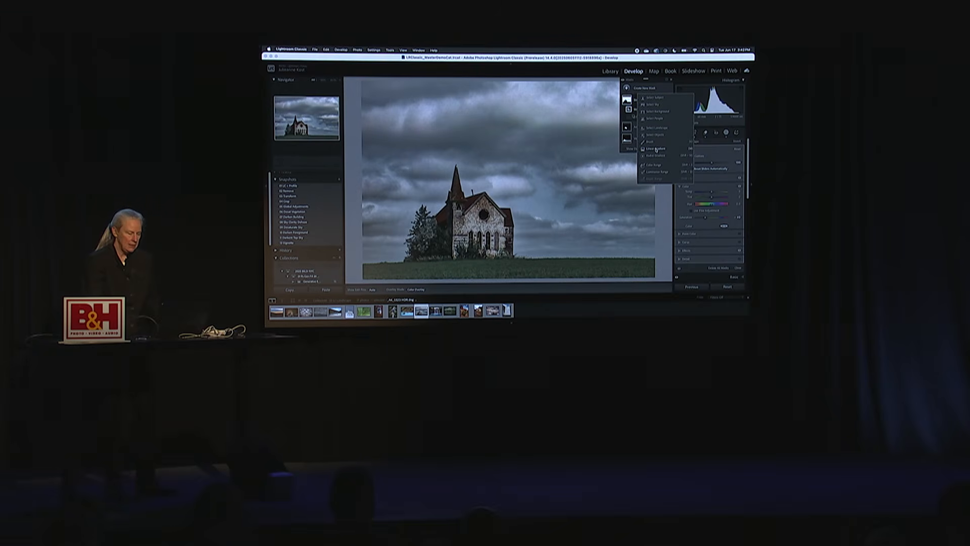
left_click(653, 149)
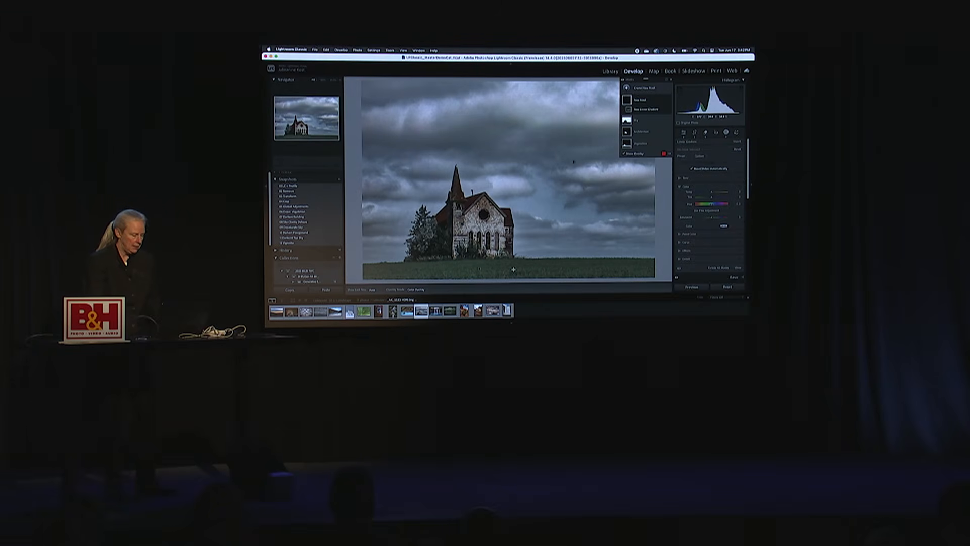
left_click_drag(514, 270, 514, 255)
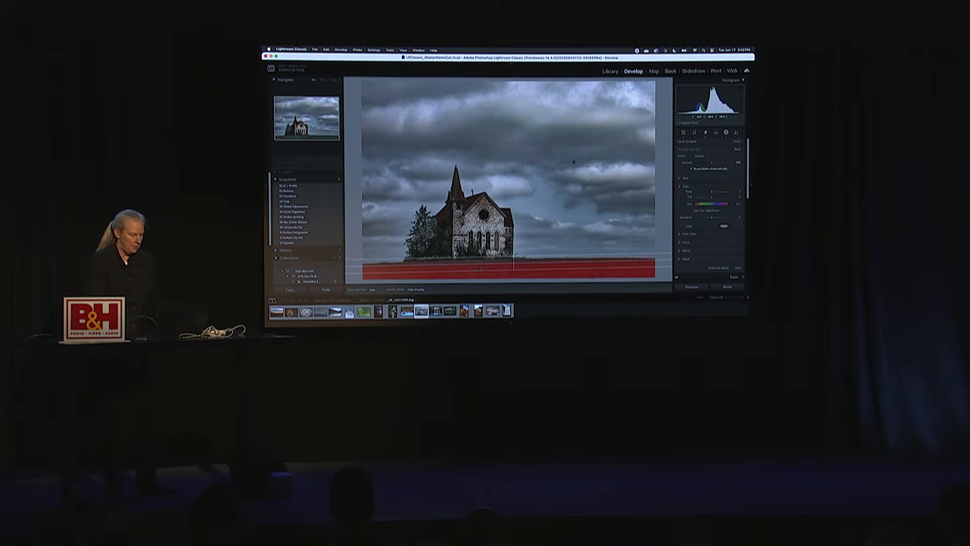
left_click(696, 179)
left_click_drag(712, 185, 711, 184)
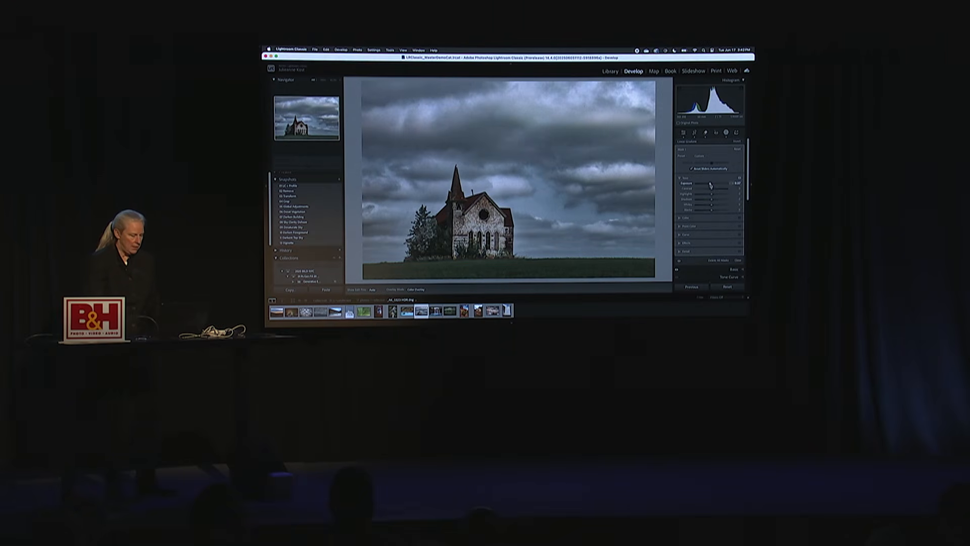
Step: Darken and desaturate the upper sky with a second, slanted linear gradient extended farther down, lowering its Exposure and setting Saturation to -59
left_click(628, 88)
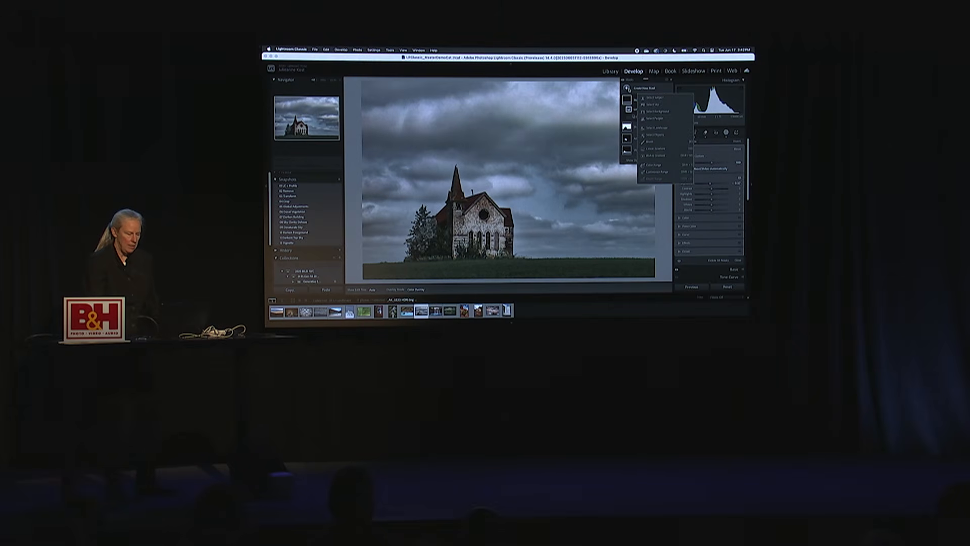
left_click(656, 149)
left_click_drag(546, 93, 538, 151)
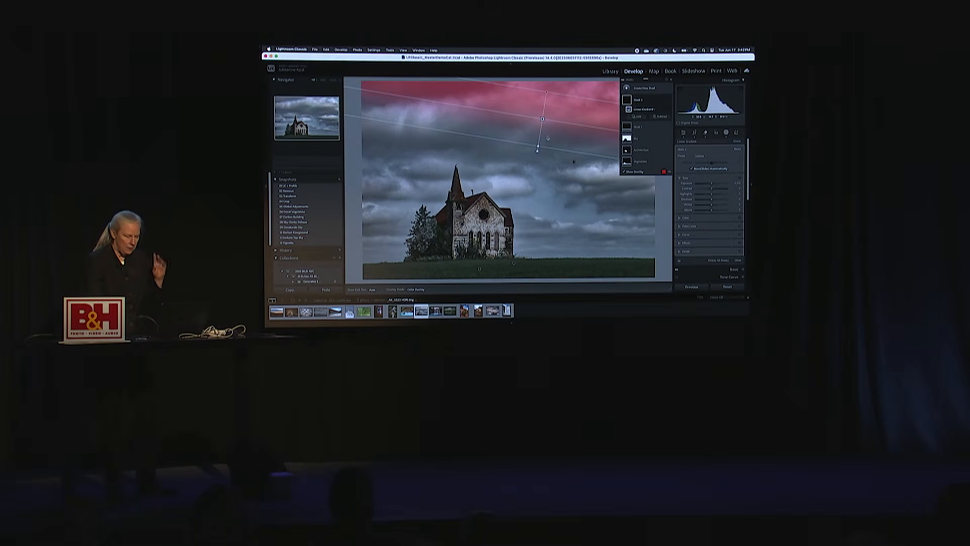
left_click_drag(712, 184, 710, 184)
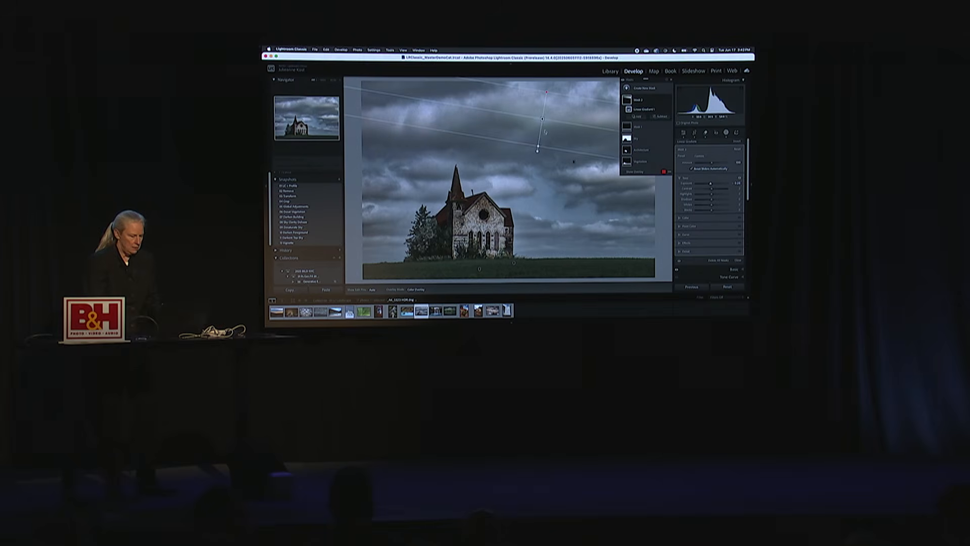
left_click_drag(542, 119, 538, 151)
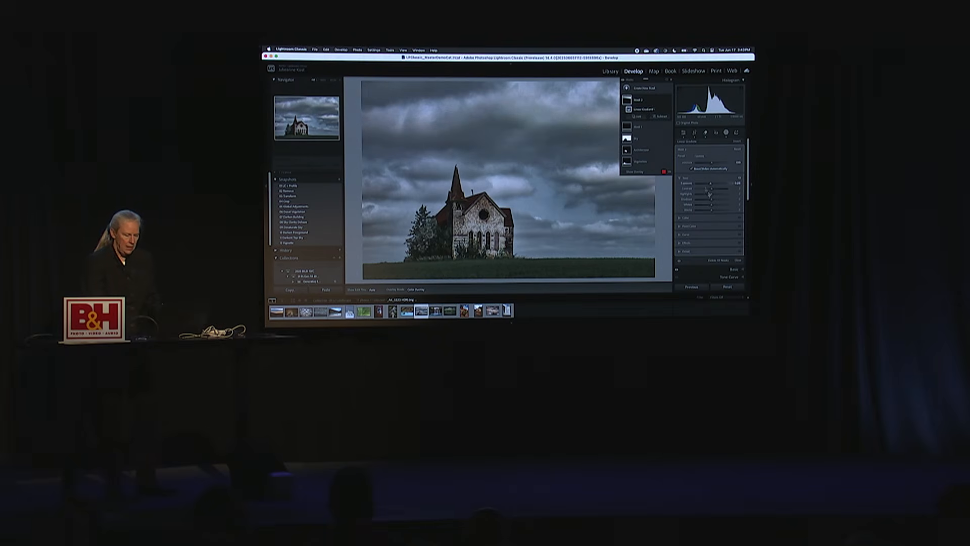
left_click(683, 218)
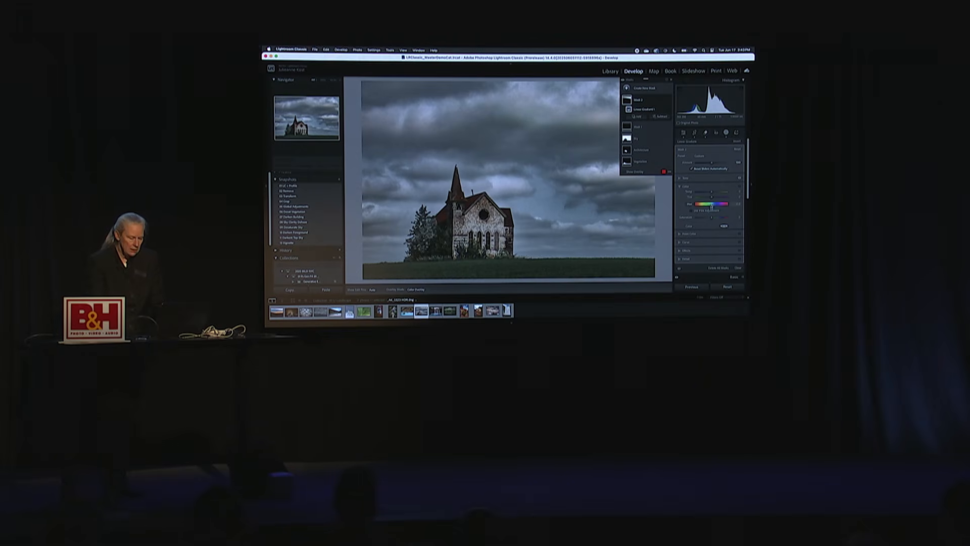
left_click_drag(712, 219, 702, 218)
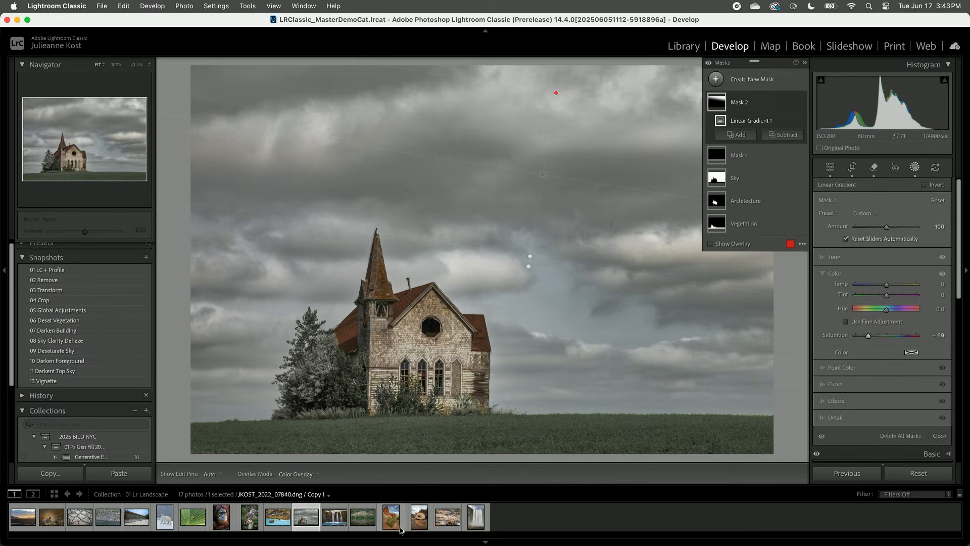
Step: Open the red rock and green bush photo, add a Sky mask and set its Saturation to -23
left_click(464, 310)
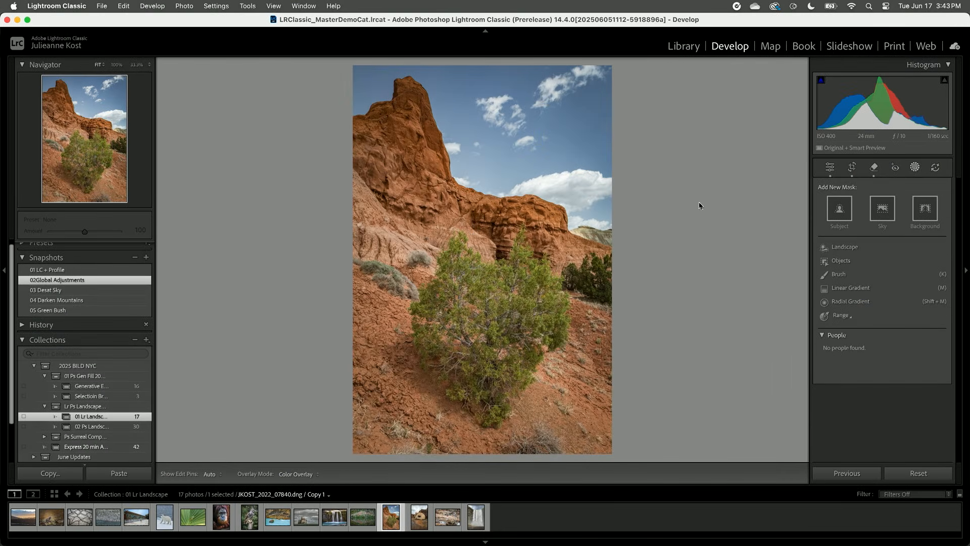
left_click(882, 208)
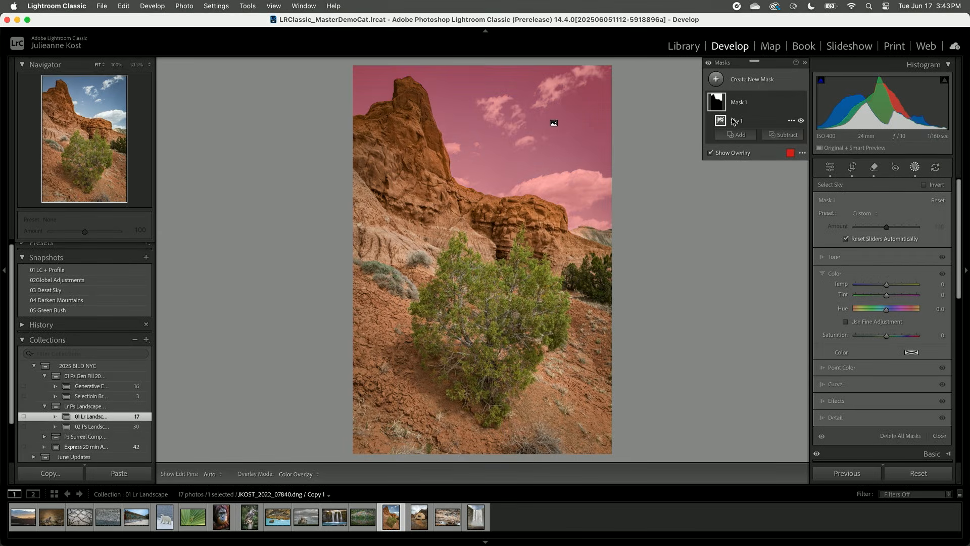
mouse_move(886, 335)
left_mouse_down()
mouse_move(868, 336)
mouse_move(880, 339)
left_mouse_up()
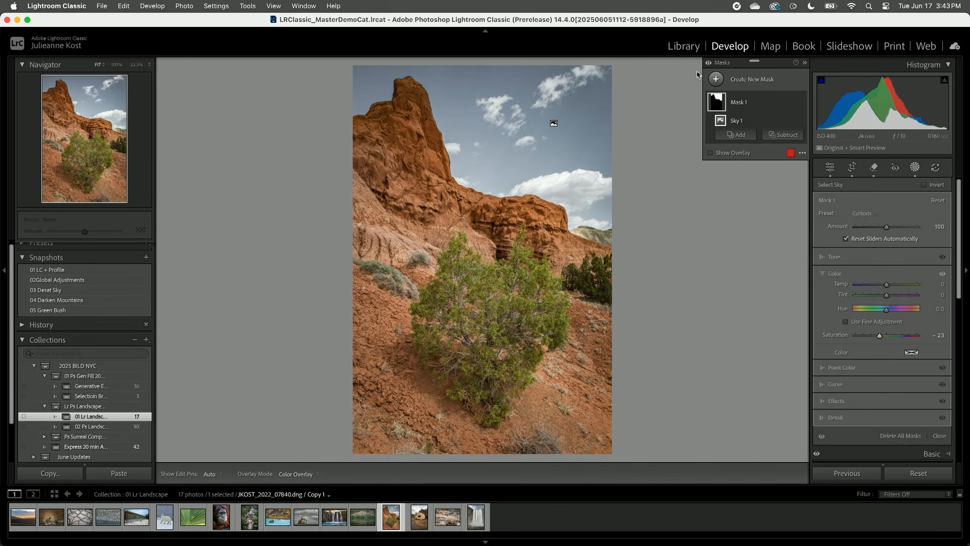
Step: Add a slanted linear gradient mask descending over the upper rock peak and set its Exposure to 0.60
left_click(717, 80)
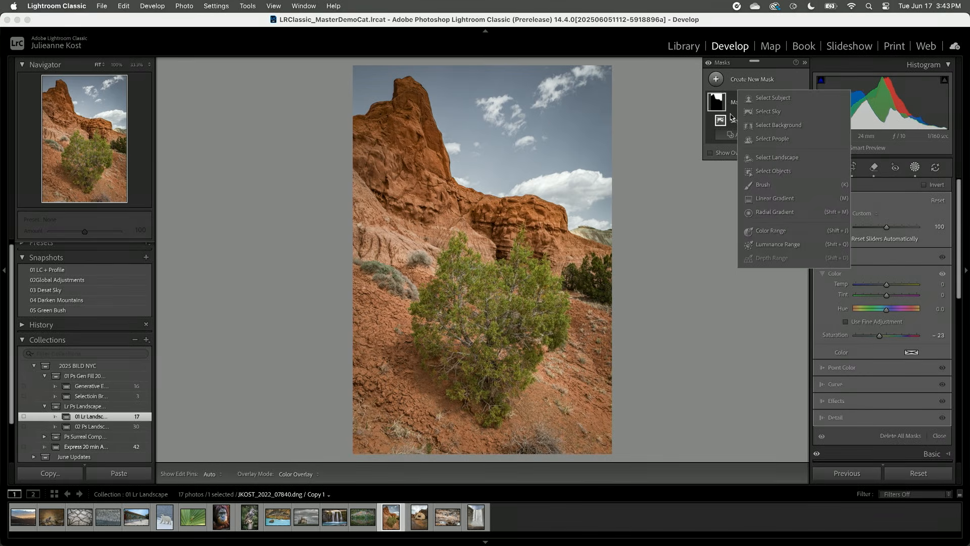
left_click(767, 200)
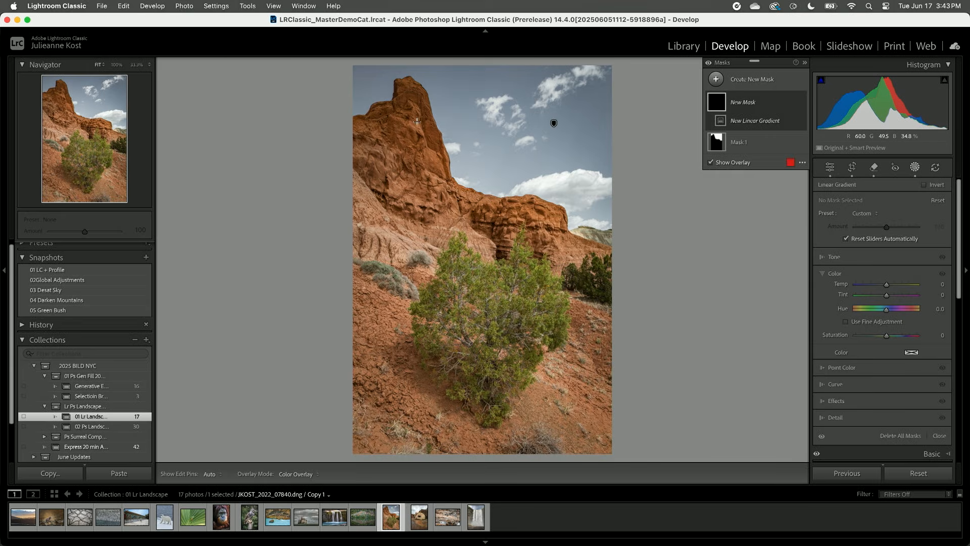
left_click_drag(415, 123, 399, 176)
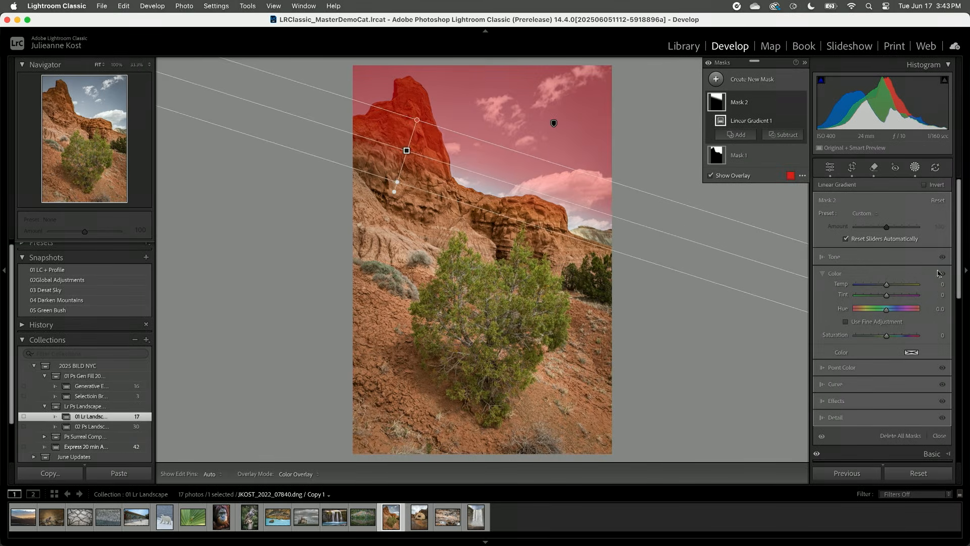
left_click(856, 258)
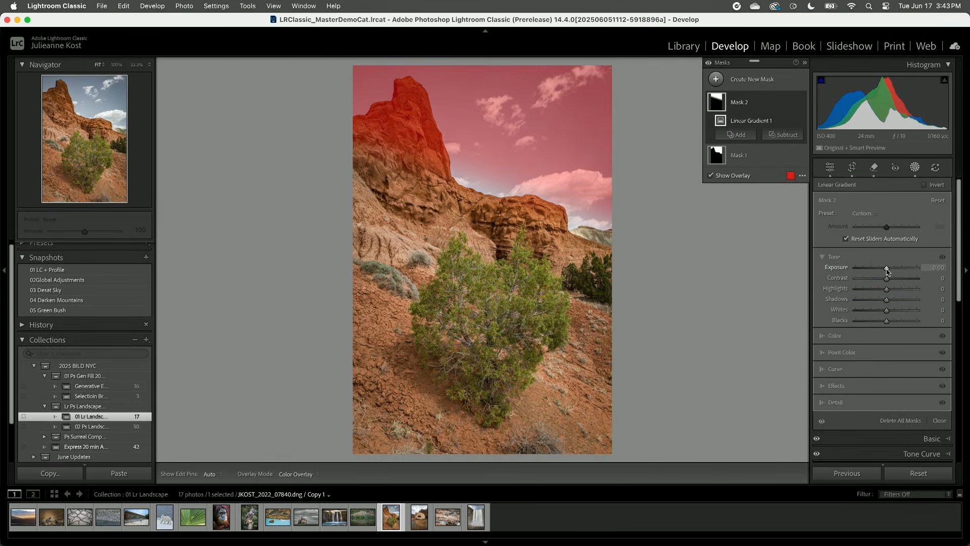
left_click_drag(887, 267, 892, 271)
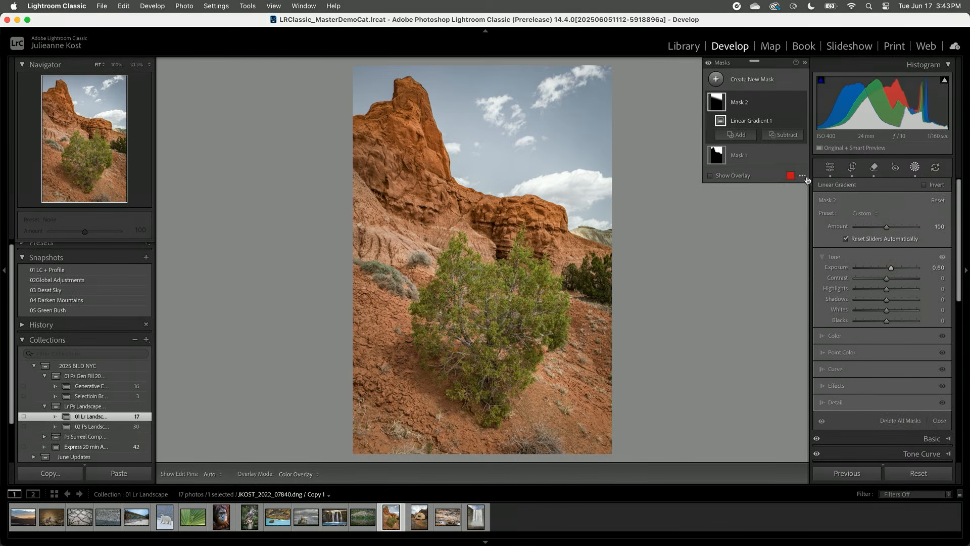
Step: Subtract the sky from the linear gradient mask so only the rock formation is affected
left_click(792, 134)
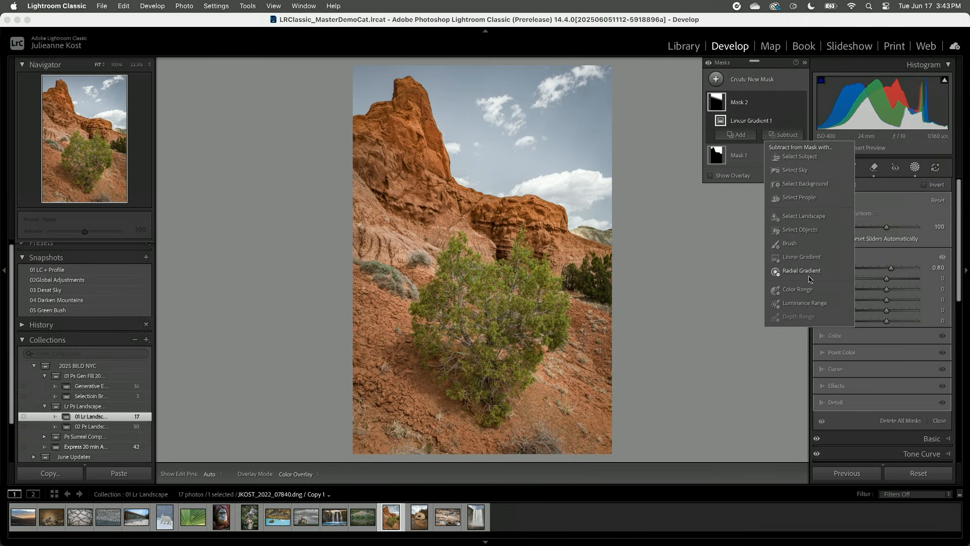
left_click(798, 171)
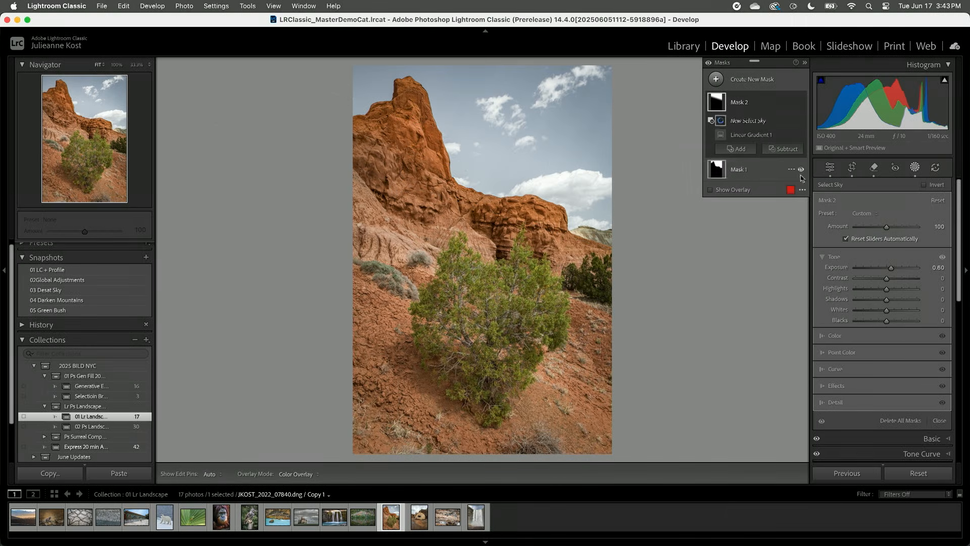
mouse_move(720, 140)
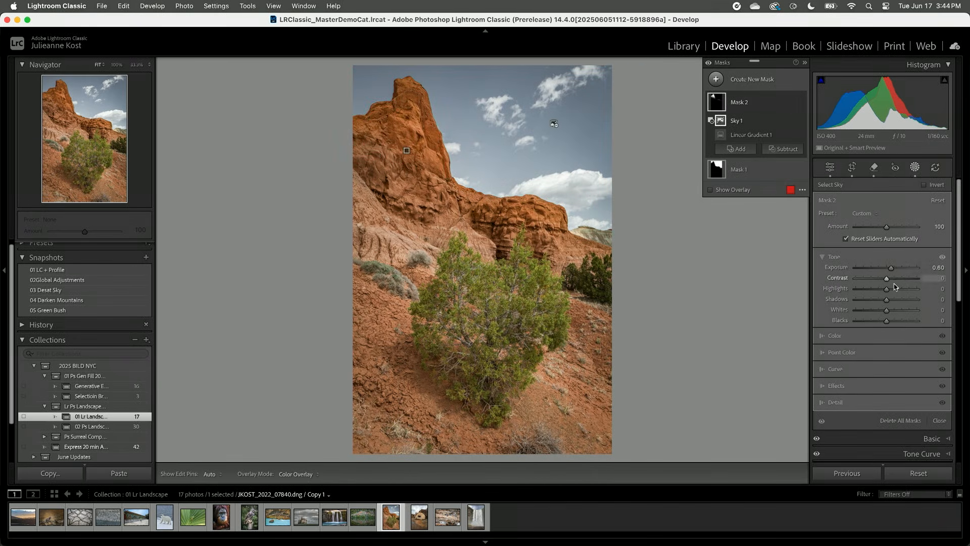
Step: Fine-tune the Exposure of the rock gradient mask and shift its Temp slightly cooler
left_click_drag(891, 268, 892, 274)
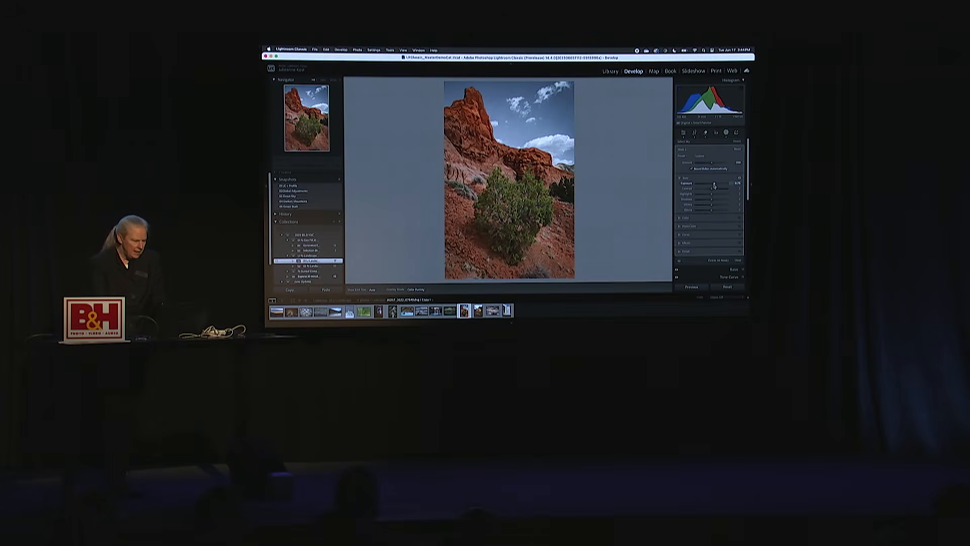
left_click_drag(714, 185, 715, 186)
left_click(705, 218)
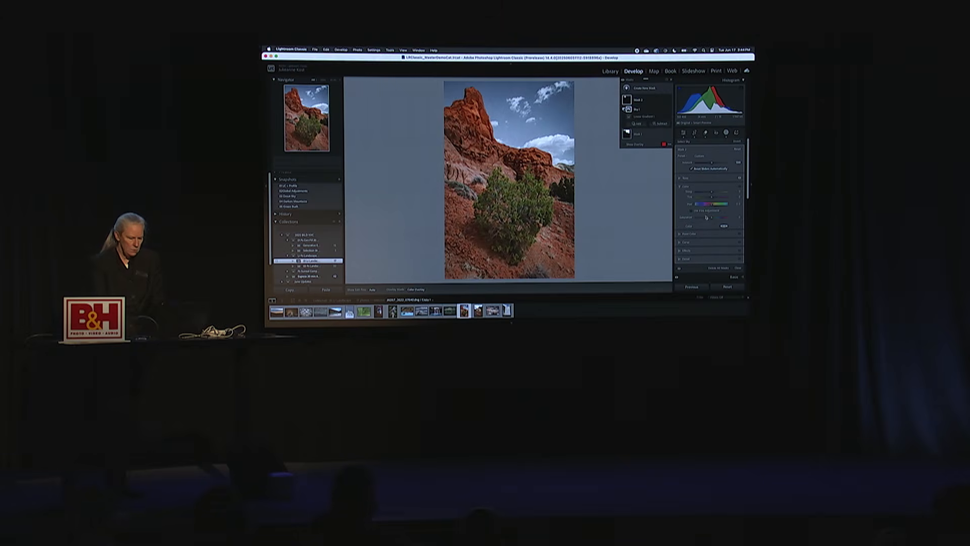
left_click_drag(712, 193, 710, 218)
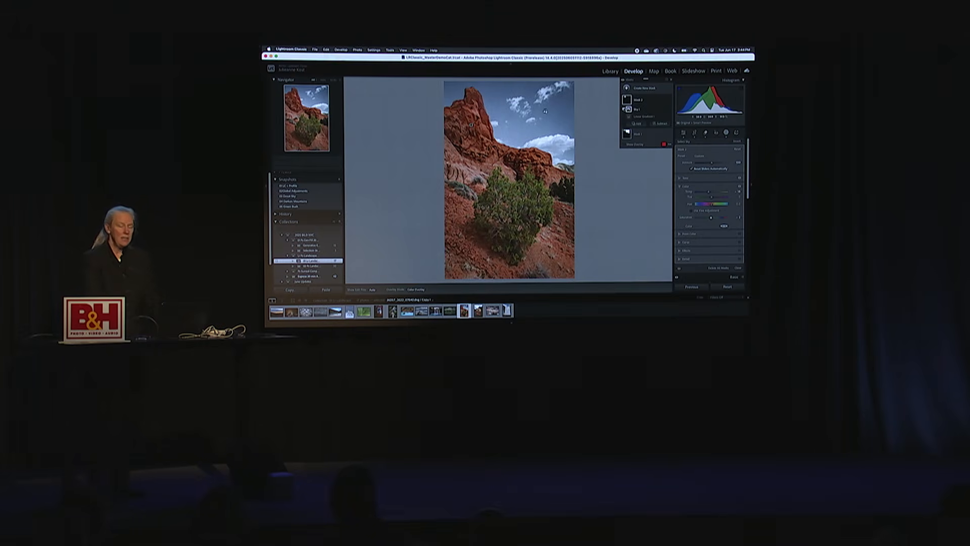